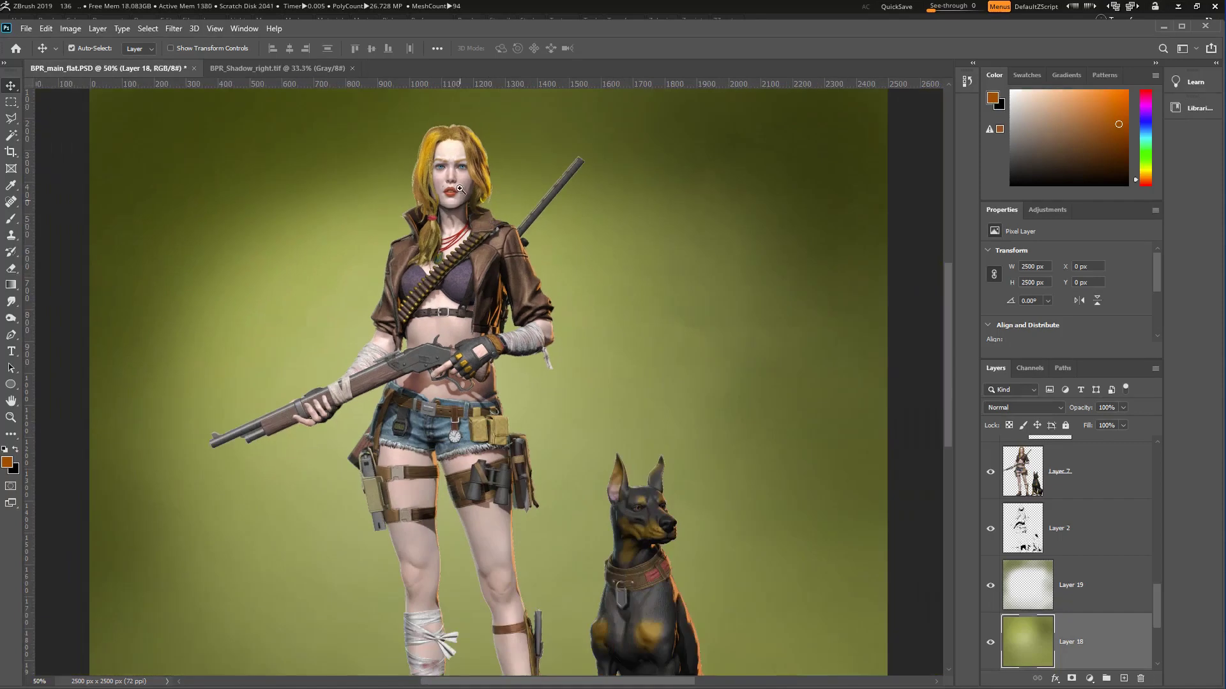
# Step: Compare the full-figure composition with the Layer 19 vignette hidden and shown
pyautogui.keyDown('ctrl'); pyautogui.click(460, 195); pyautogui.keyUp('ctrl')
pyautogui.keyDown('alt'); pyautogui.click(478, 190); pyautogui.keyUp('alt')
pyautogui.keyDown('alt'); pyautogui.click(478, 191); pyautogui.keyUp('alt')
pyautogui.keyDown('alt'); pyautogui.click(478, 190); pyautogui.keyUp('alt')
pyautogui.moveTo(736, 134); pyautogui.dragTo(746, 322)
pyautogui.moveTo(608, 322); pyautogui.dragTo(702, 155)
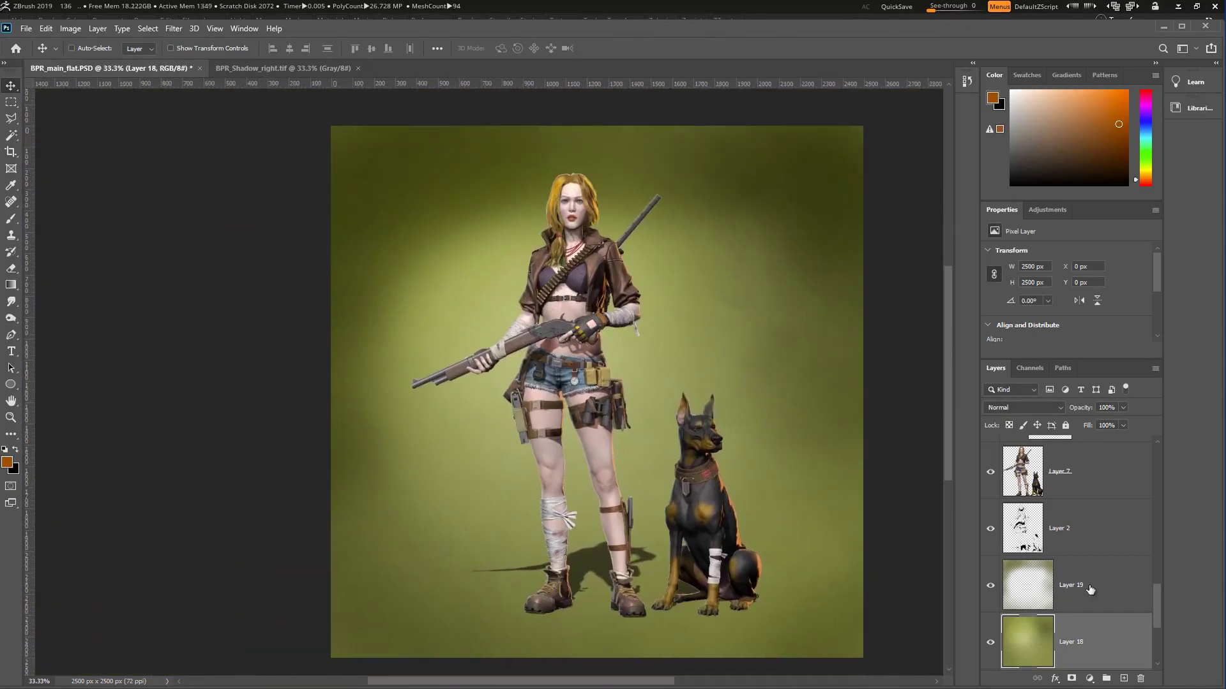
pyautogui.click(992, 587)
pyautogui.click(991, 588)
pyautogui.click(990, 587)
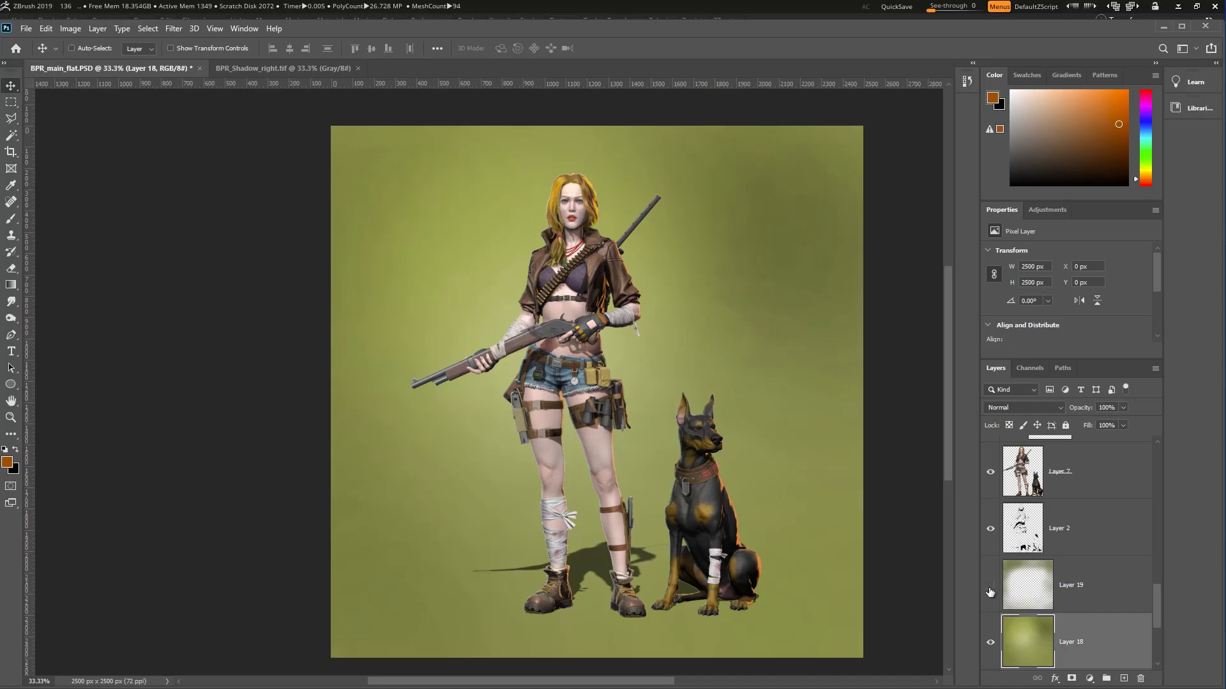
pyautogui.click(991, 585)
pyautogui.click(1089, 594)
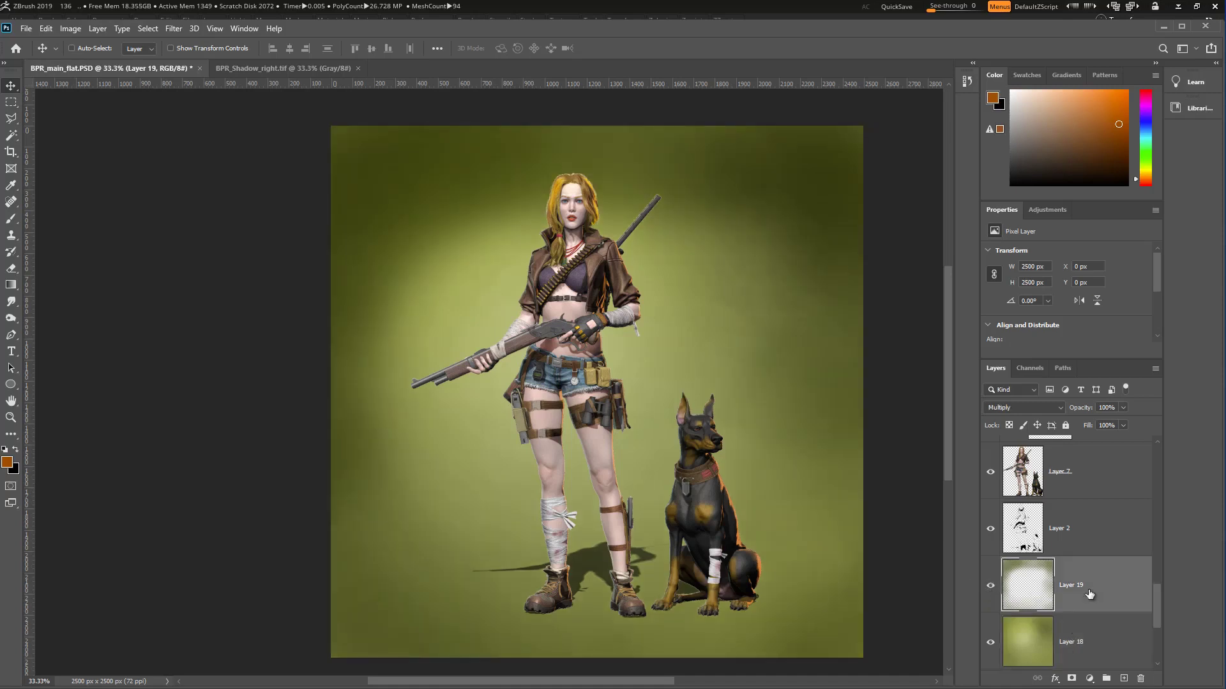
# Step: Show Layer 15 and set the blend mode of Layer 18 above it to Overlay
pyautogui.scroll(-3, 1089, 594)
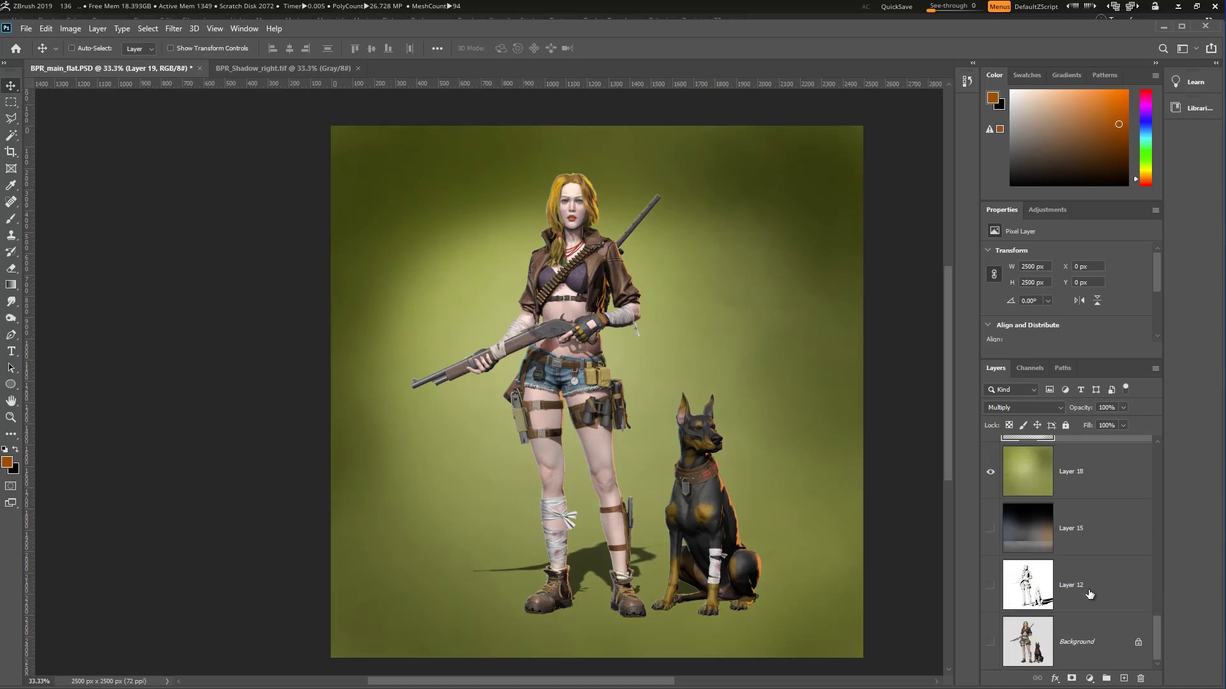
pyautogui.click(991, 529)
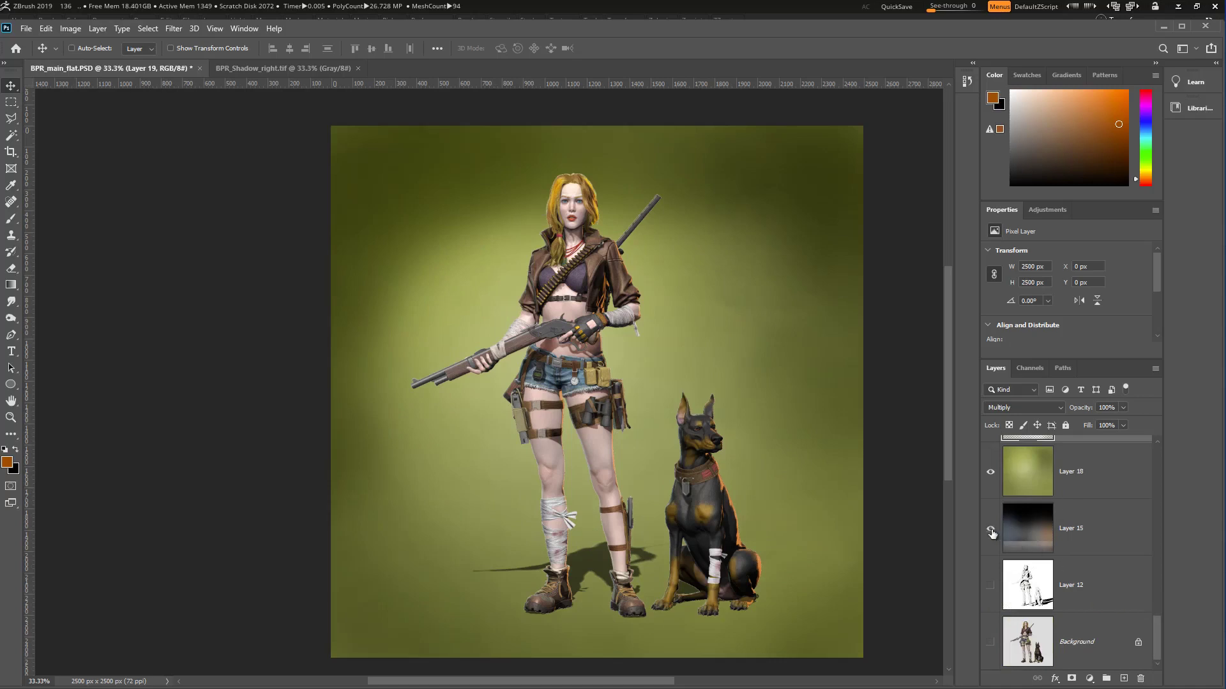
pyautogui.click(1097, 476)
pyautogui.click(1057, 407)
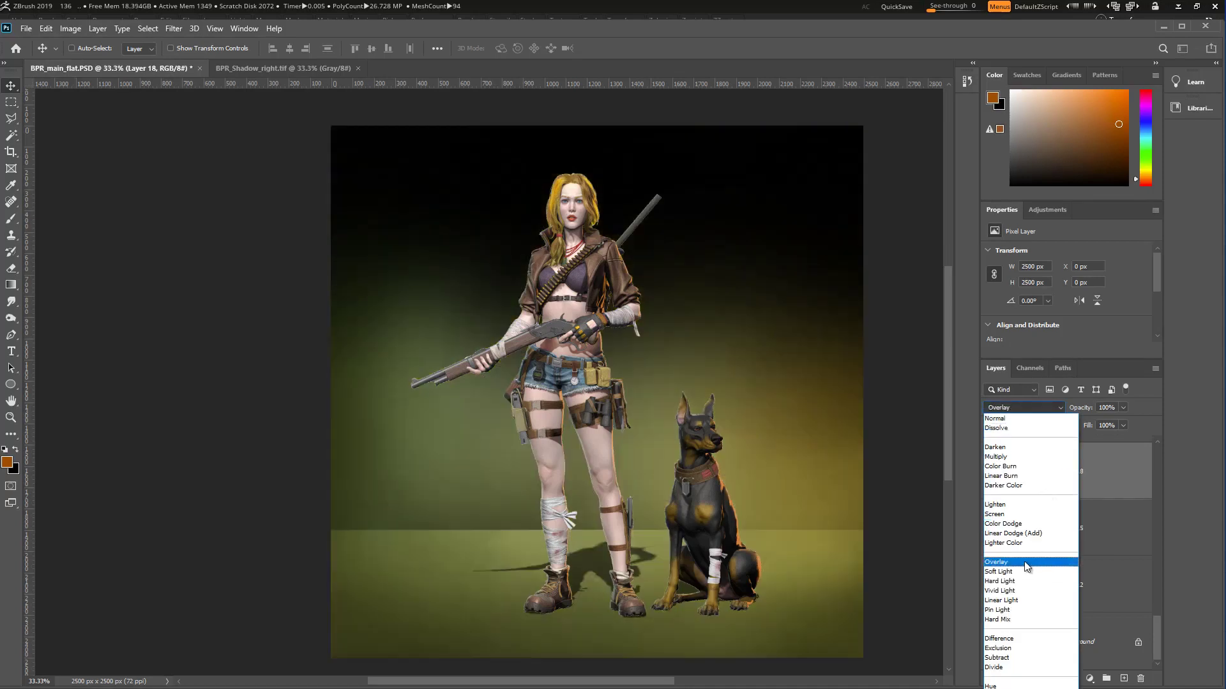
pyautogui.click(1025, 565)
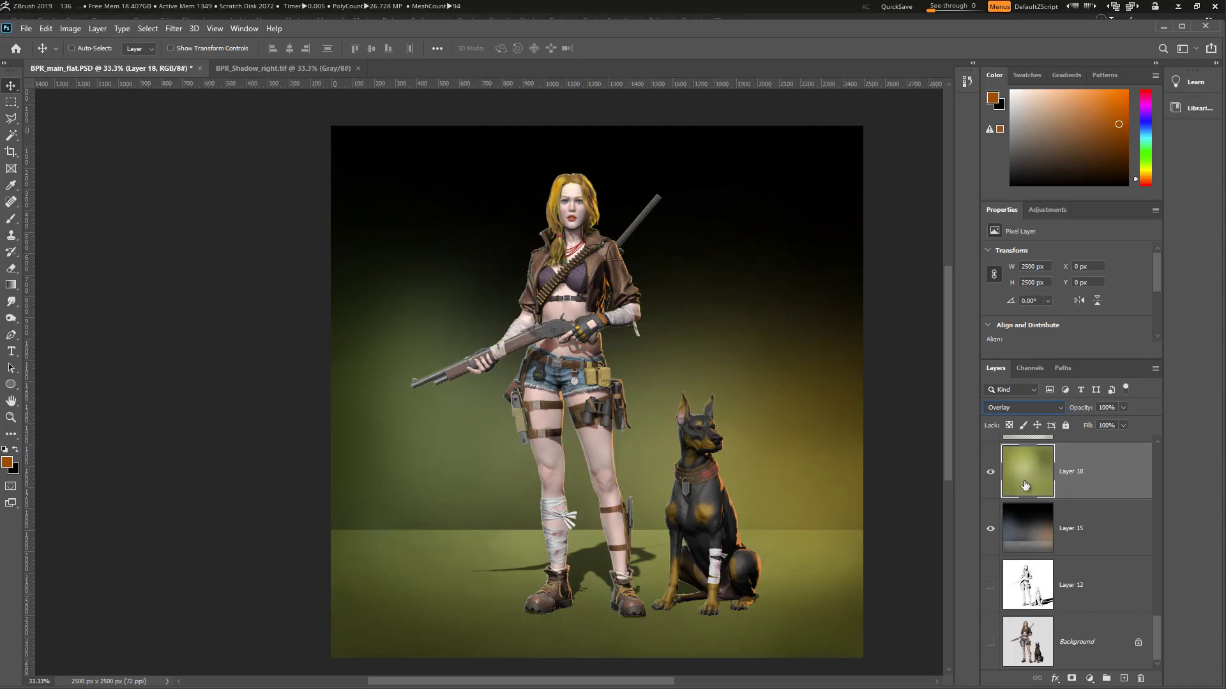
# Step: Shift the hue of Layer 18 by +117 with Hue/Saturation and hide Layer 15
pyautogui.hotkey('ctrl', 'u')
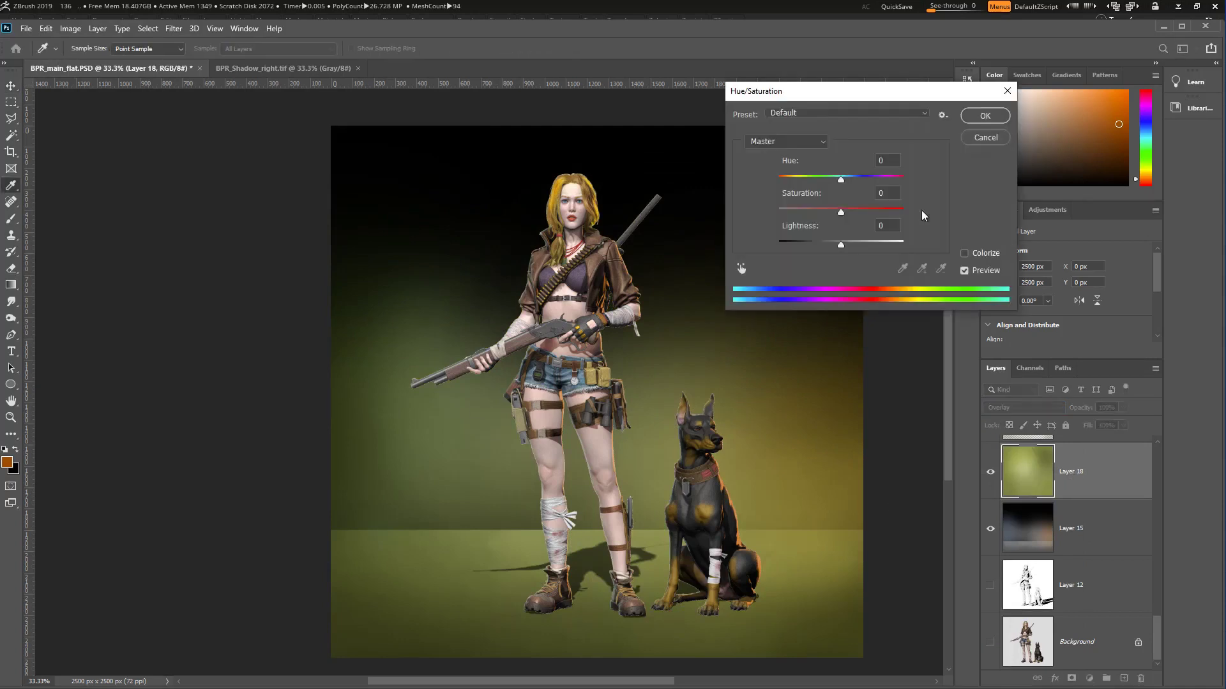
pyautogui.moveTo(840, 179); pyautogui.dragTo(890, 195)
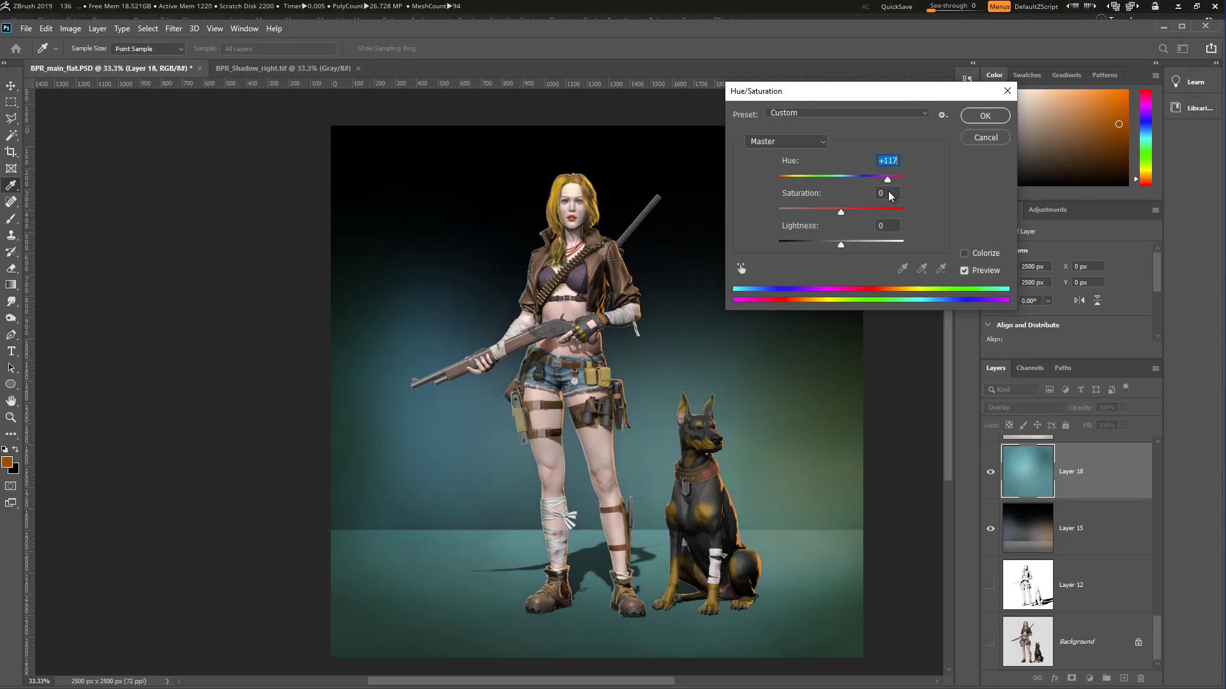
pyautogui.click(986, 117)
pyautogui.click(1083, 534)
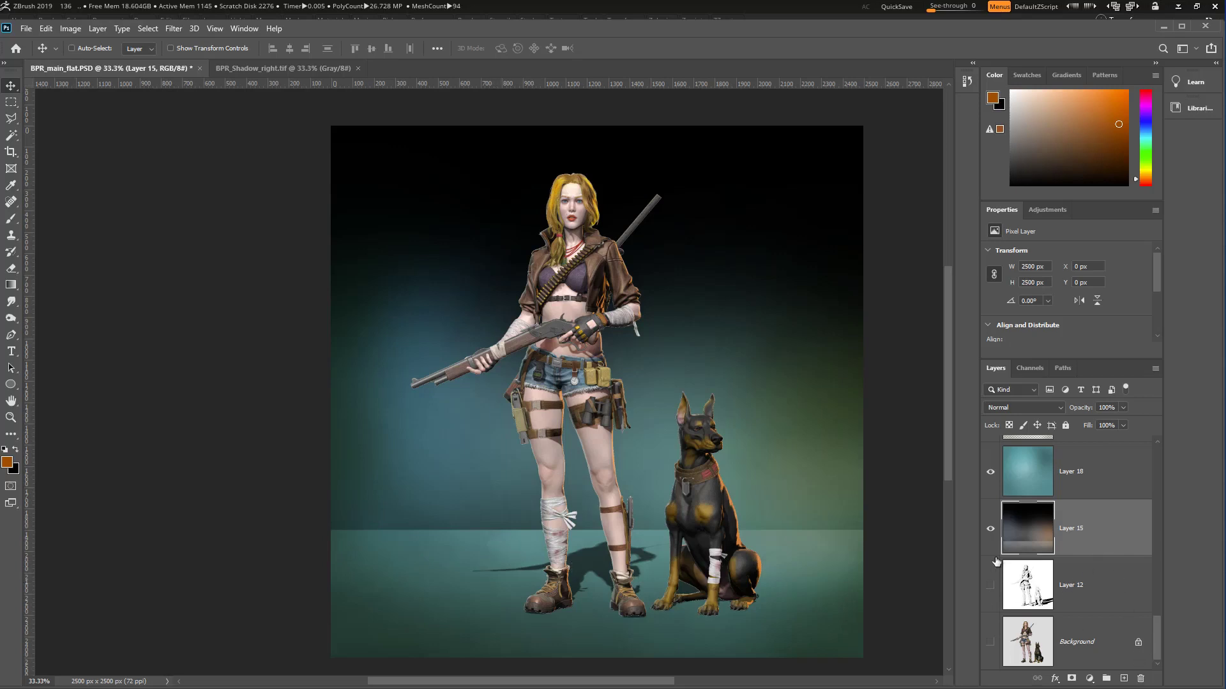
pyautogui.click(988, 528)
# Step: Apply a Hue/Saturation hue shift of +117 to the Layer 19 vignette
pyautogui.scroll(3, 1063, 533)
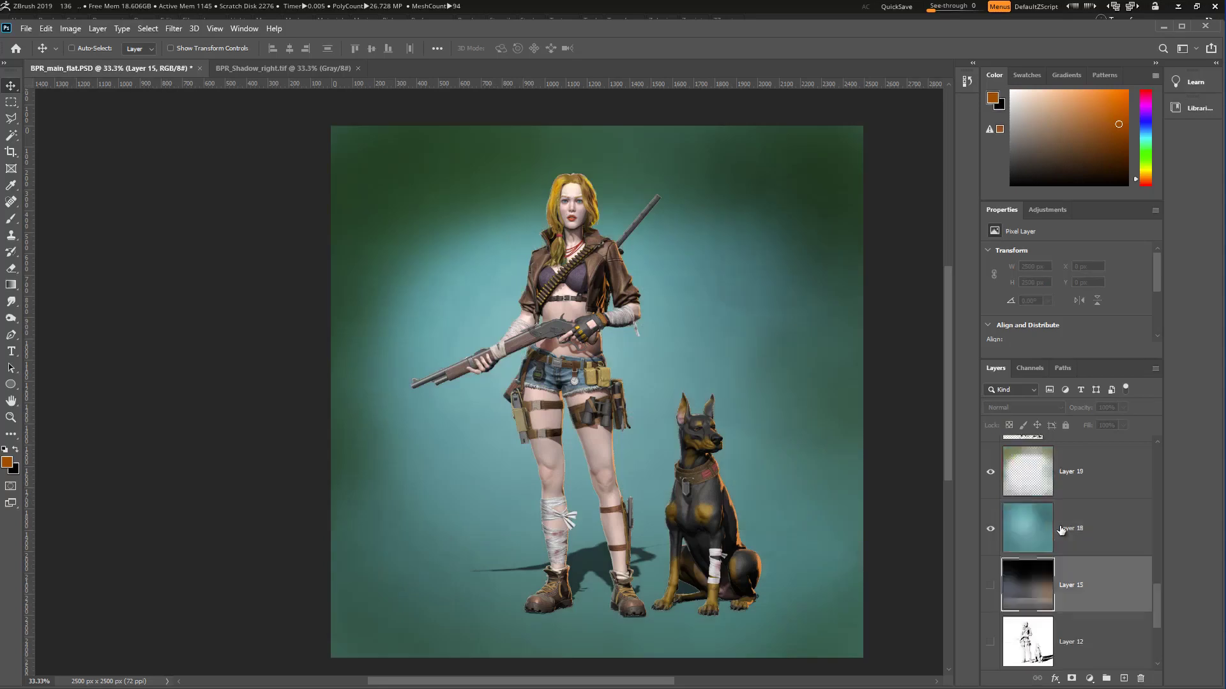
pyautogui.scroll(-2, 1064, 545)
pyautogui.click(1069, 542)
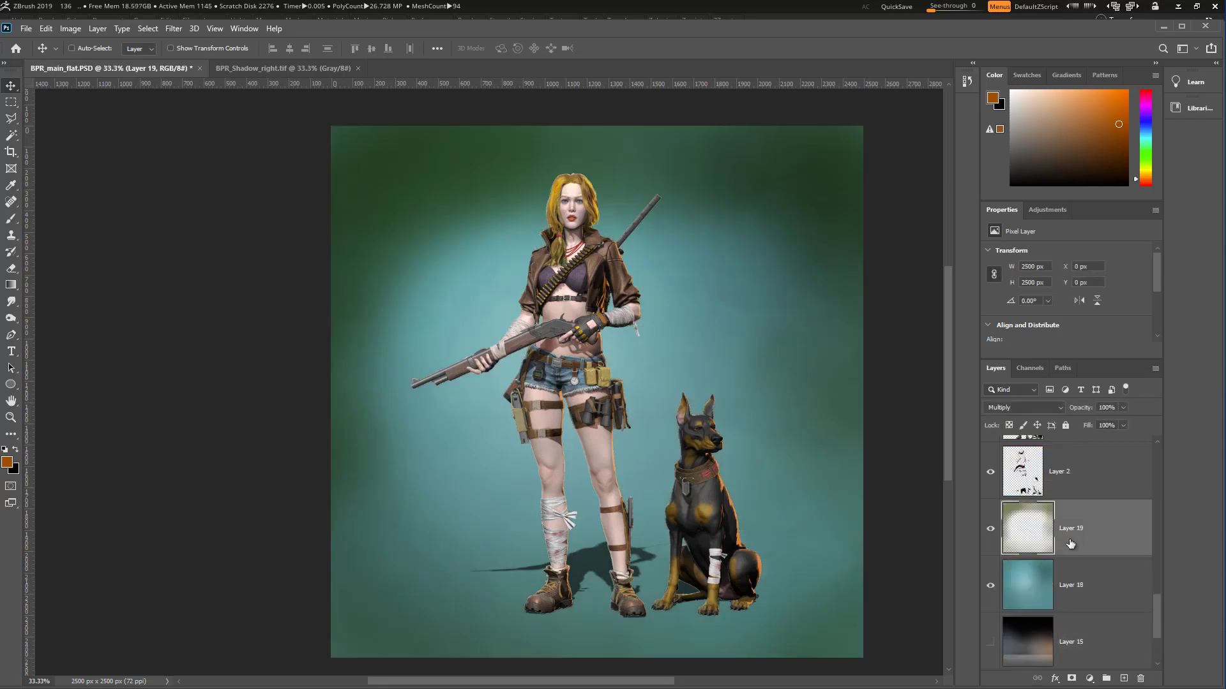
pyautogui.hotkey('ctrl', 'u')
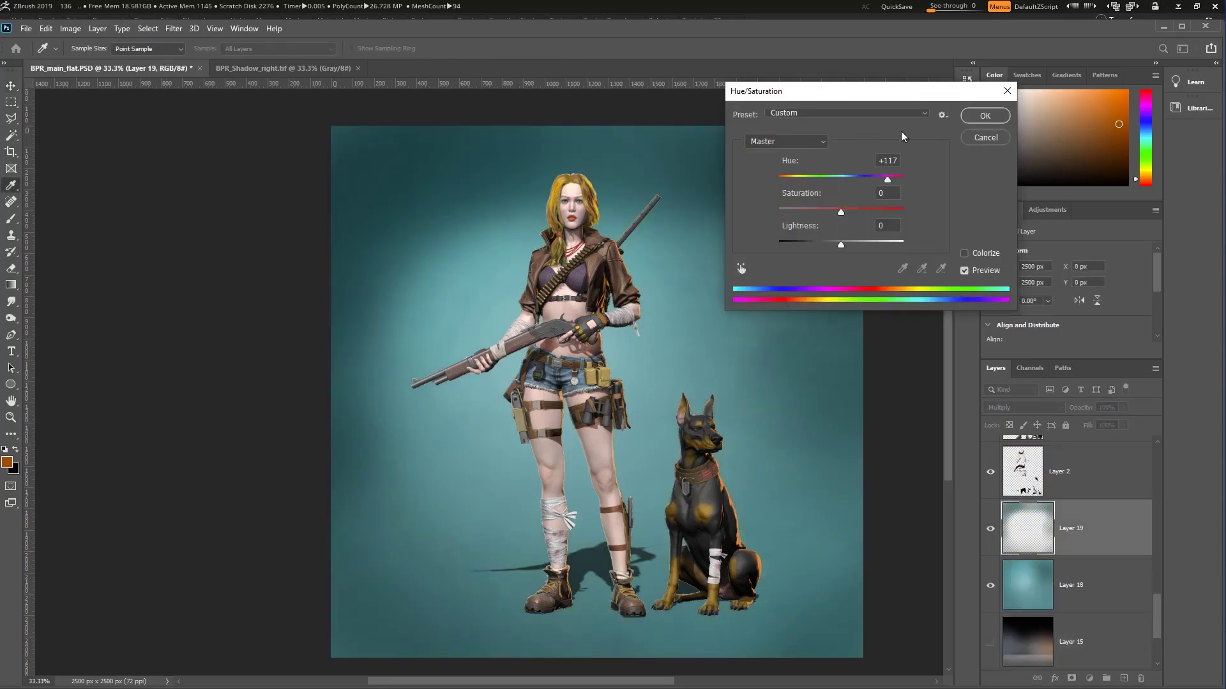
pyautogui.click(983, 117)
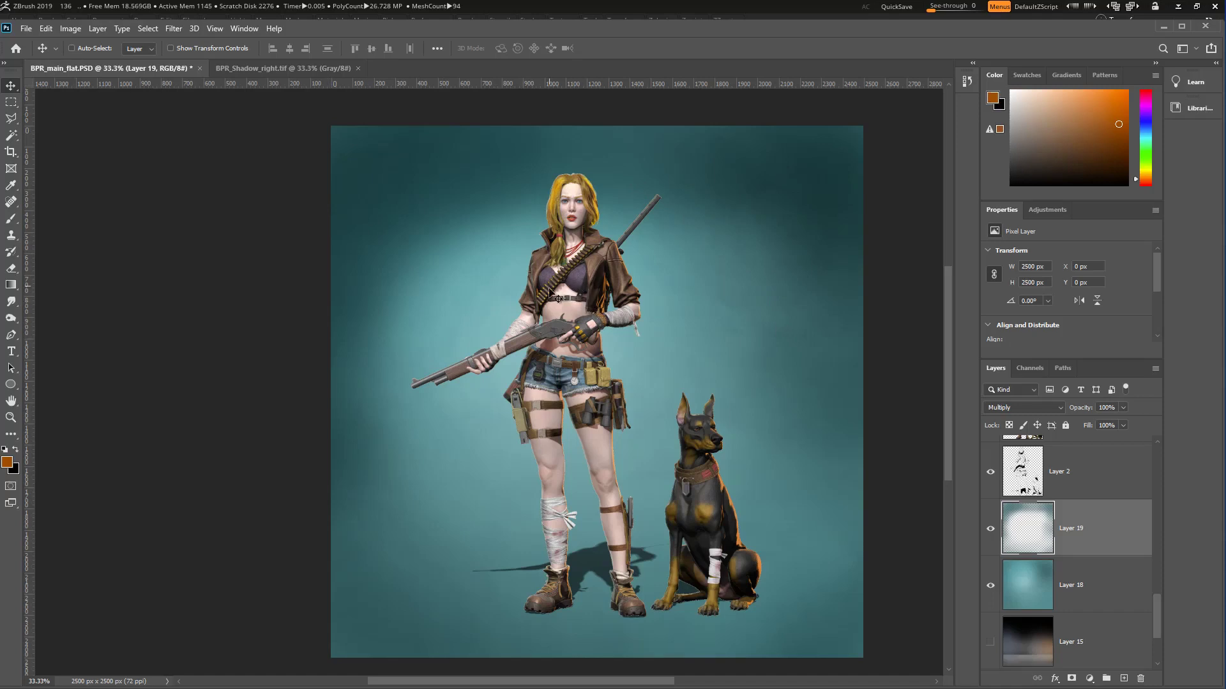
# Step: Darken the outer backdrop on Layer 19 by painting a sampled dark teal with a very large soft brush at 30% opacity
pyautogui.press('b')
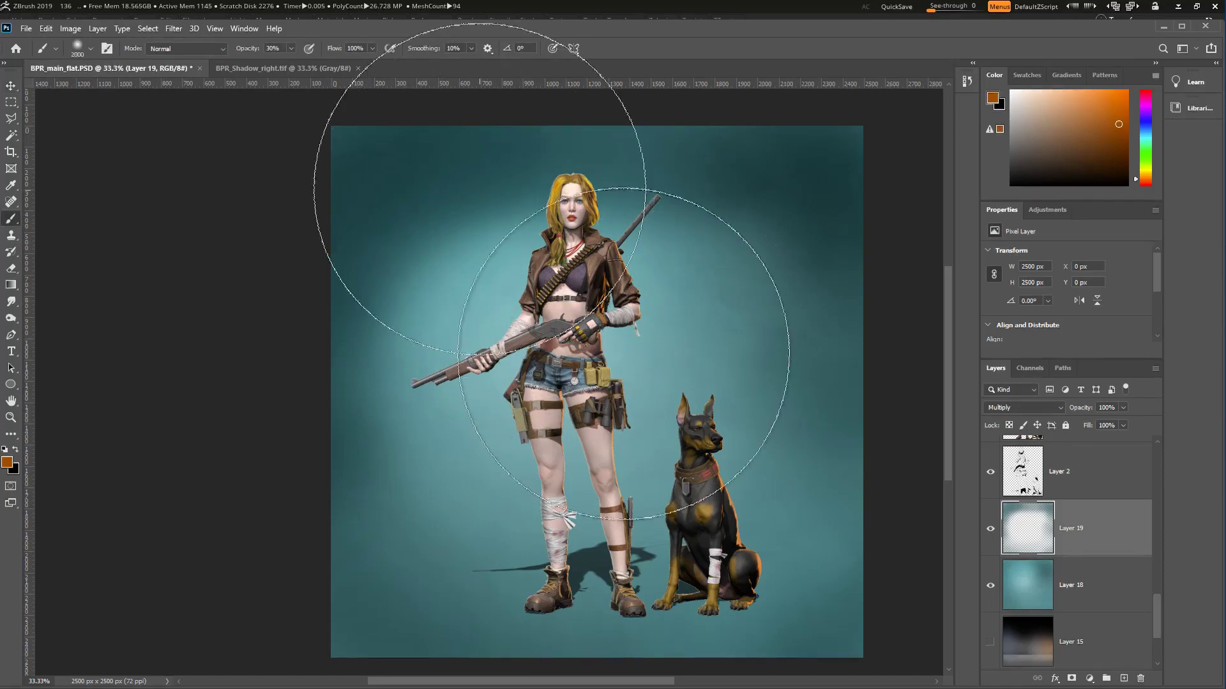
pyautogui.keyDown('alt'); pyautogui.click(402, 183); pyautogui.keyUp('alt')
pyautogui.press(']')
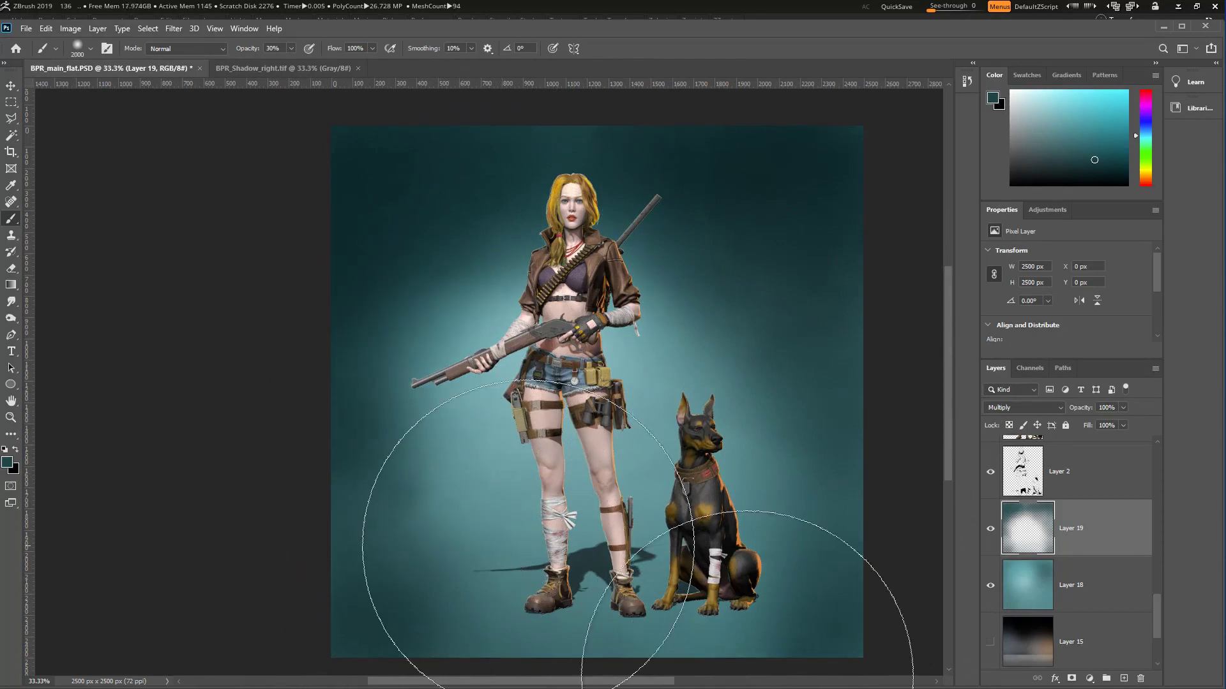
pyautogui.press(']')
pyautogui.press(']')
pyautogui.press(']')
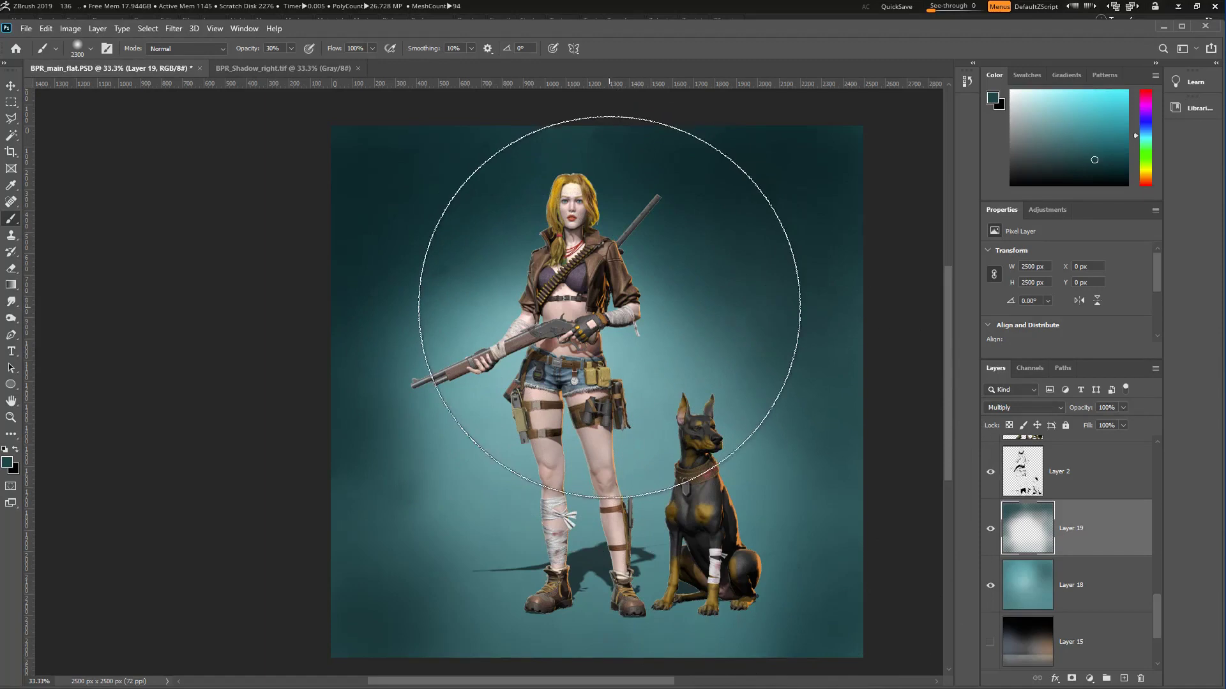
# Step: Enlarge the eraser to 1900 px and soften the Layer 19 vignette around the figures at 30% opacity
pyautogui.press('e')
pyautogui.press(']')
pyautogui.press(']')
pyautogui.press(']')
pyautogui.press(']')
pyautogui.press(']')
pyautogui.press(']')
pyautogui.press(']')
pyautogui.press(']')
pyautogui.press(']')
pyautogui.press(']')
pyautogui.press(']')
pyautogui.press(']')
pyautogui.press(']')
pyautogui.press(']')
pyautogui.press(']')
pyautogui.press(']')
pyautogui.press(']')
pyautogui.press(']')
pyautogui.press(']')
pyautogui.press(']')
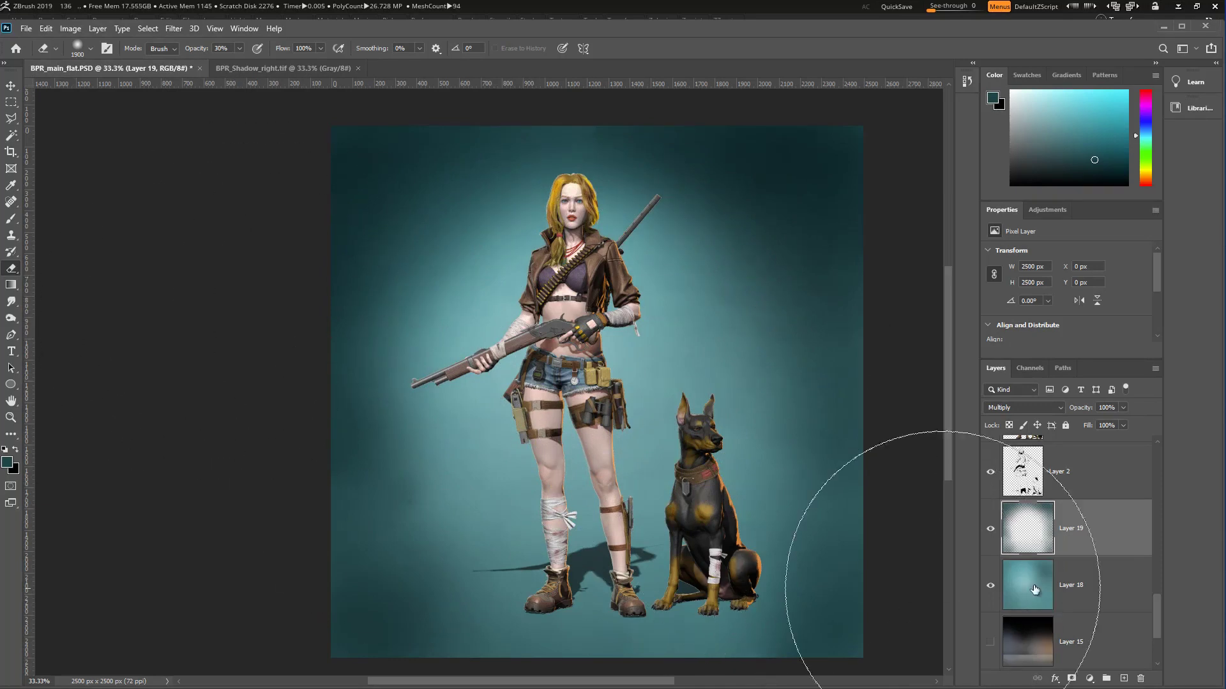
# Step: Adjust Layer 18 with Hue/Saturation to a hue of +24 and a lightness of +6
pyautogui.click(1097, 593)
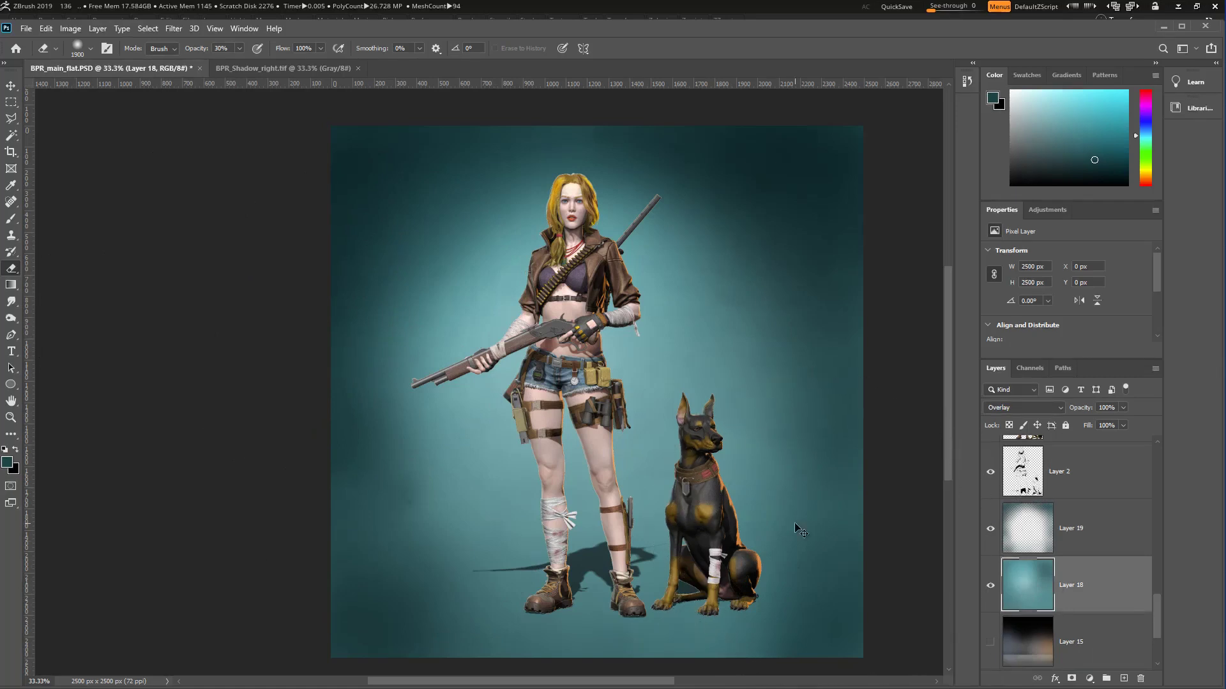
pyautogui.hotkey('ctrl', 'u')
pyautogui.moveTo(841, 182); pyautogui.dragTo(856, 184)
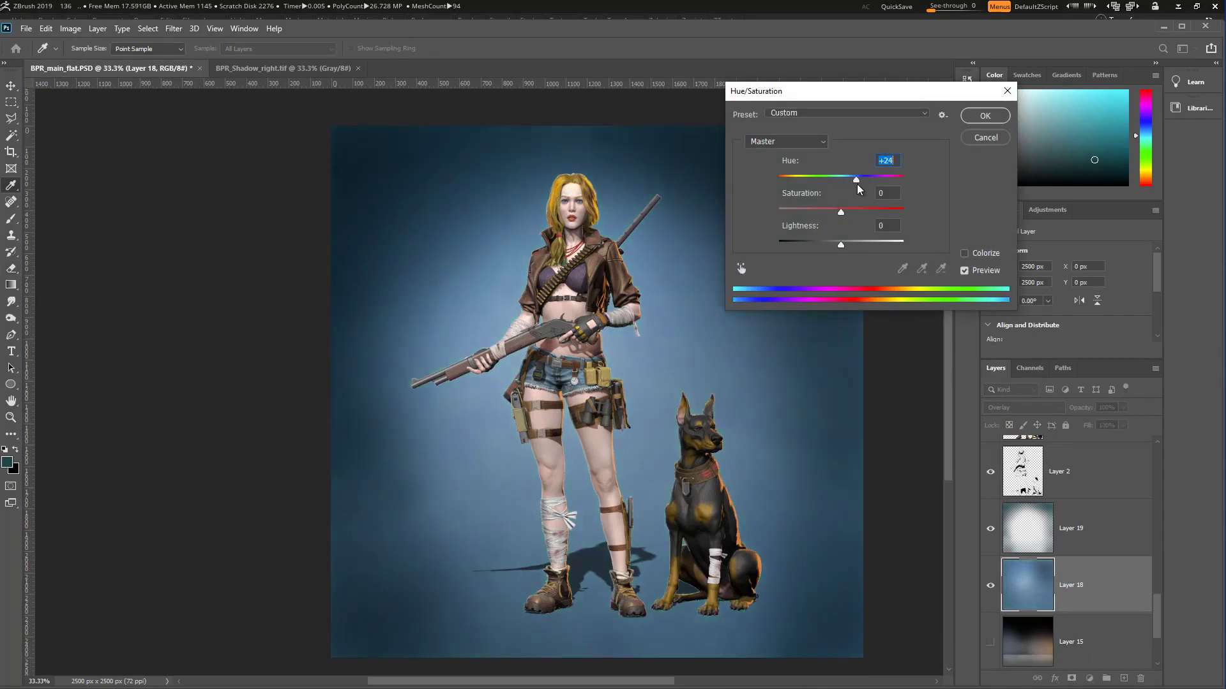
pyautogui.moveTo(841, 244); pyautogui.dragTo(844, 244)
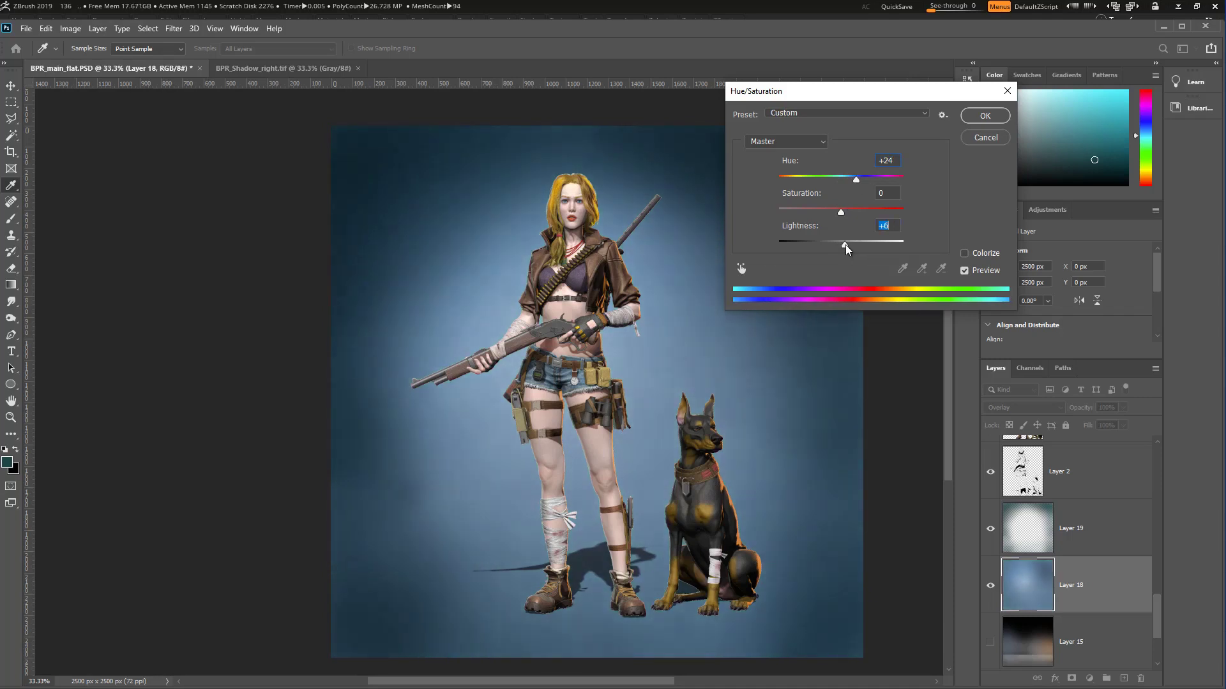
pyautogui.click(971, 121)
# Step: Lower the opacity of the Layer 19 vignette to 61%
pyautogui.click(1082, 523)
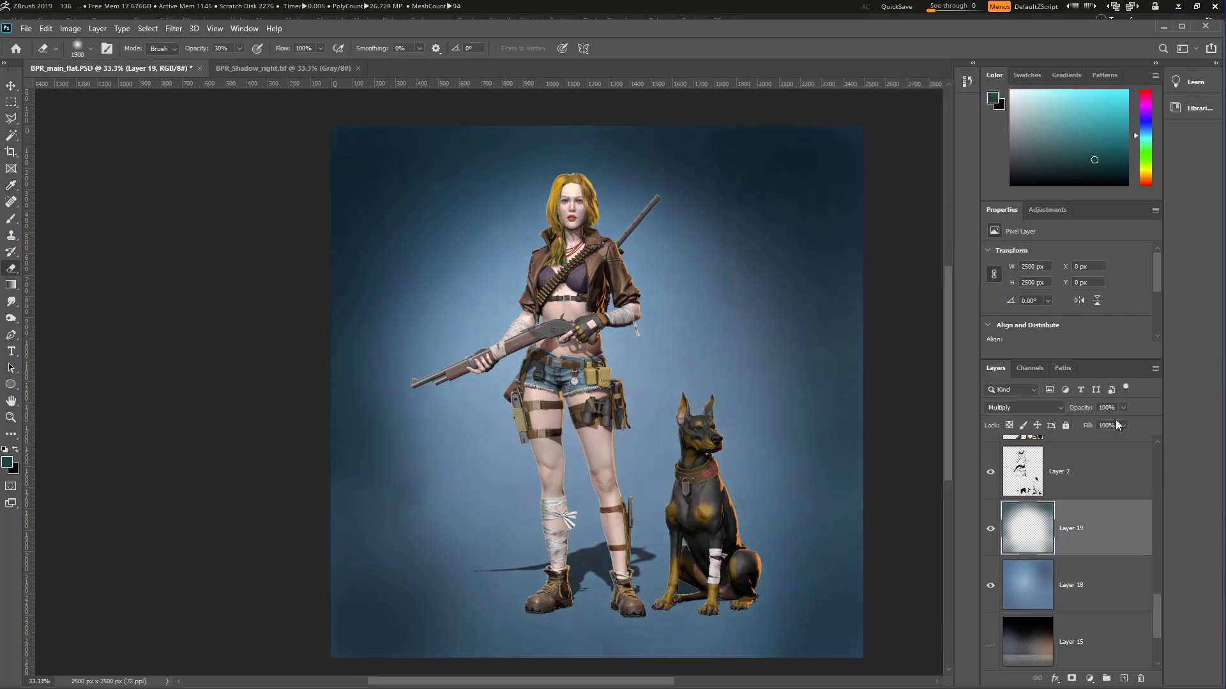
pyautogui.moveTo(1084, 412); pyautogui.dragTo(1064, 413)
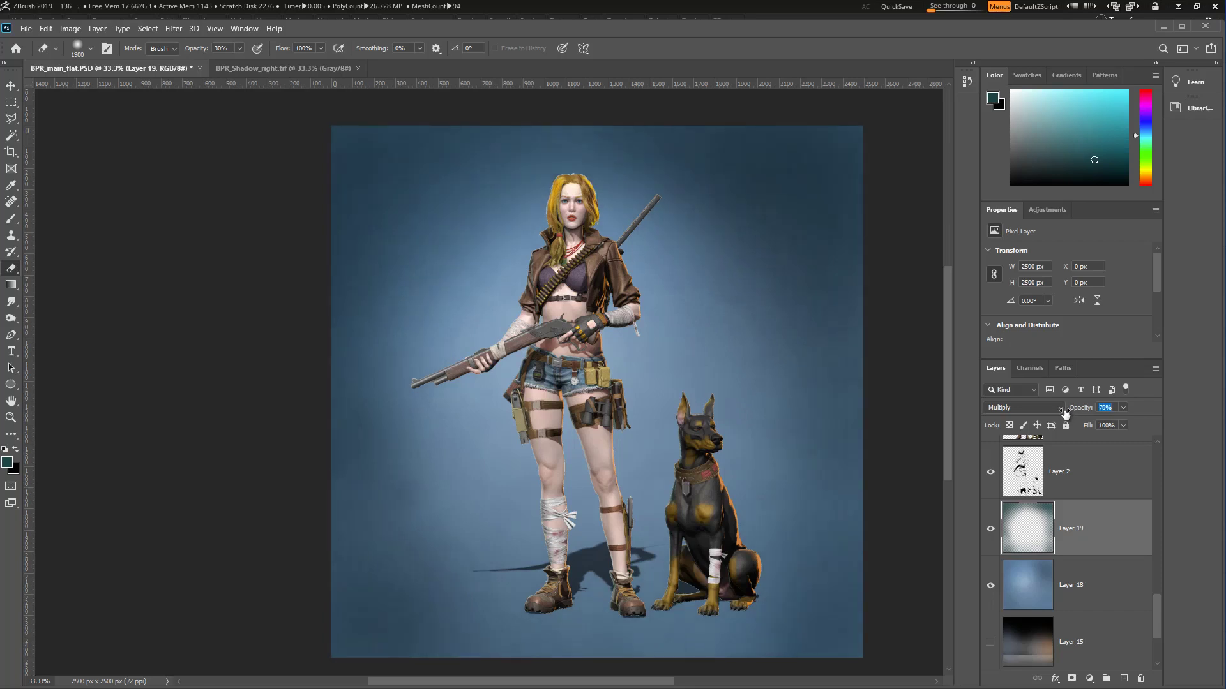
pyautogui.moveTo(1062, 414); pyautogui.dragTo(1059, 414)
# Step: Reduce the eraser size to 700 px
pyautogui.press('[')
pyautogui.press('[')
pyautogui.press('[')
pyautogui.press('[')
pyautogui.press('[')
pyautogui.press('[')
pyautogui.press('[')
pyautogui.press('[')
pyautogui.press('[')
pyautogui.press('[')
pyautogui.press('[')
pyautogui.press('[')
# Step: Compare the figures' edge lighting with Layer 11 hidden and shown, and select that layer
pyautogui.moveTo(1159, 627); pyautogui.dragTo(1161, 458)
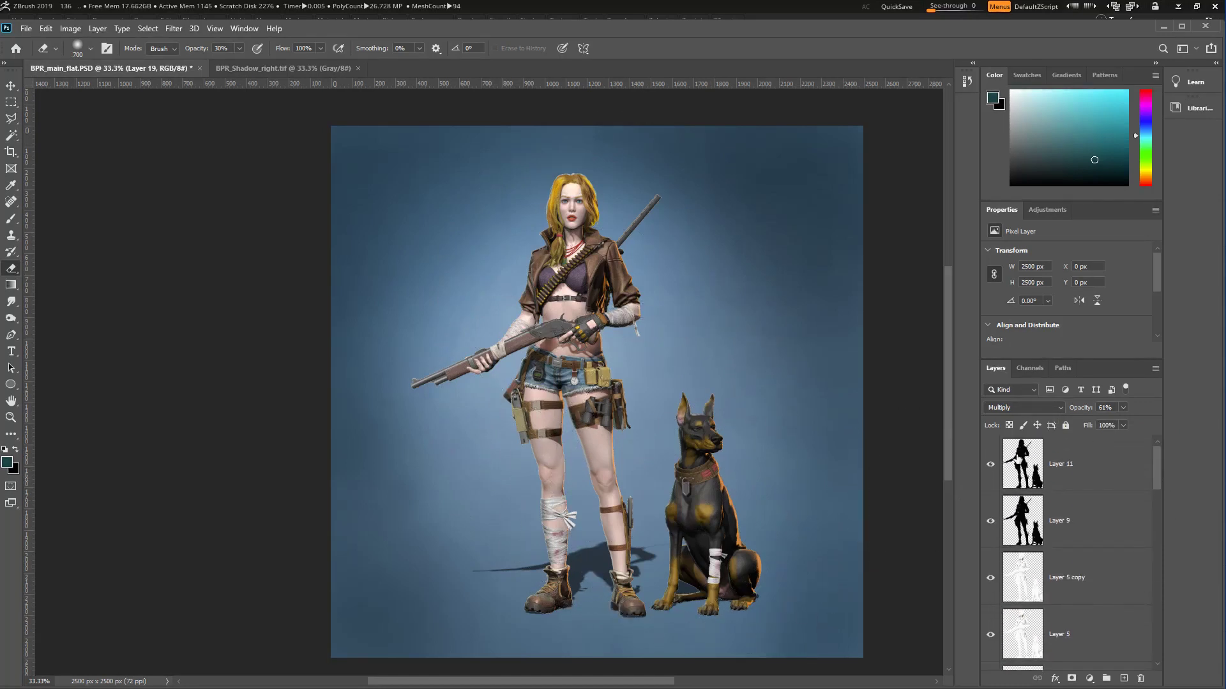
pyautogui.click(994, 465)
pyautogui.click(996, 466)
pyautogui.click(1091, 467)
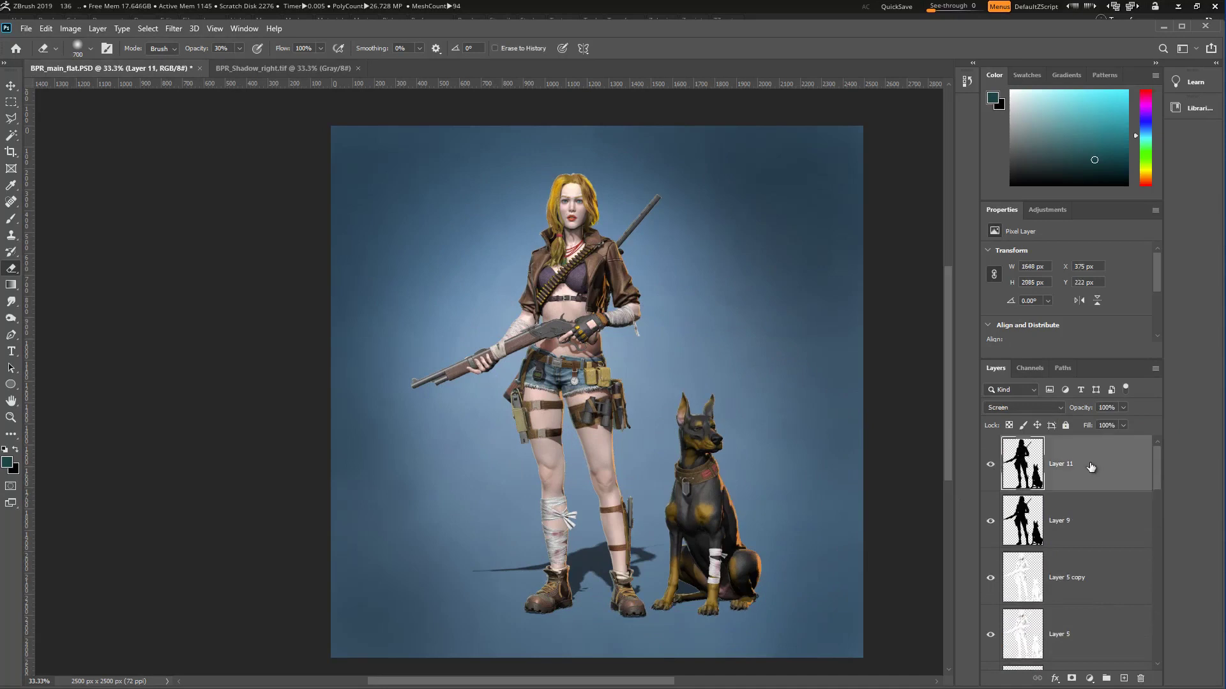
# Step: Adjust Layer 11 in Hue/Saturation, setting saturation to -51 and, after trying hues of +170 and +9, the hue to +180
pyautogui.hotkey('ctrl', 'u')
pyautogui.moveTo(845, 183); pyautogui.dragTo(824, 213)
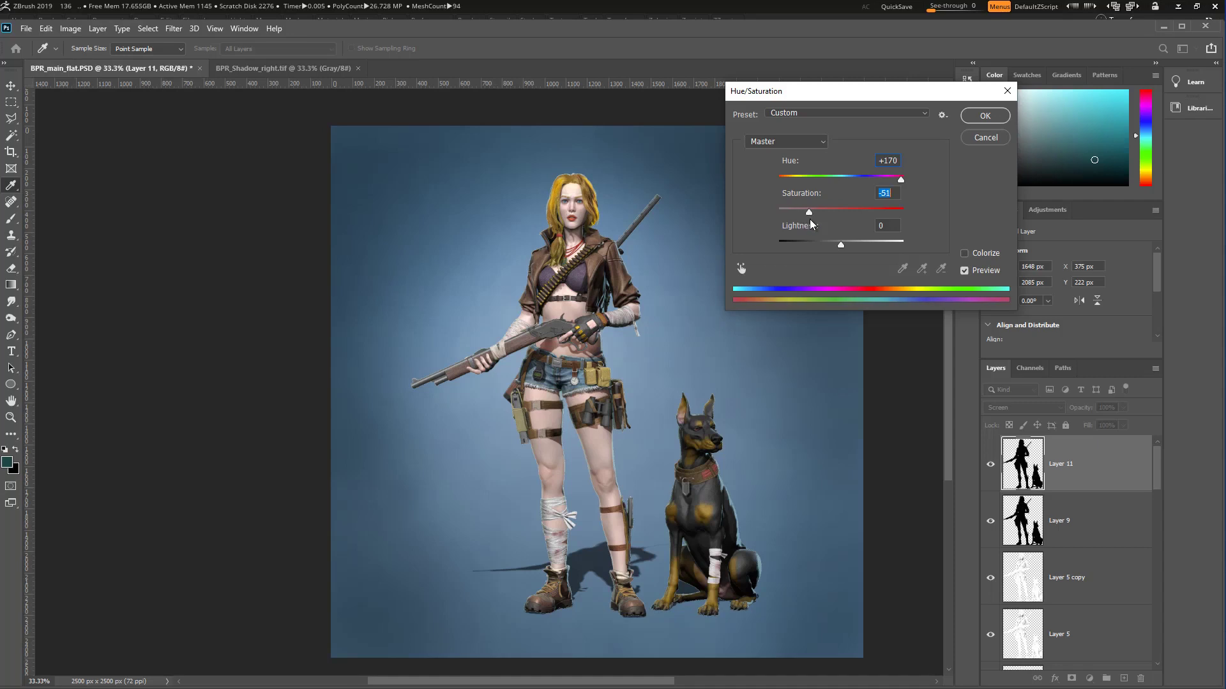
pyautogui.moveTo(901, 179); pyautogui.dragTo(848, 186)
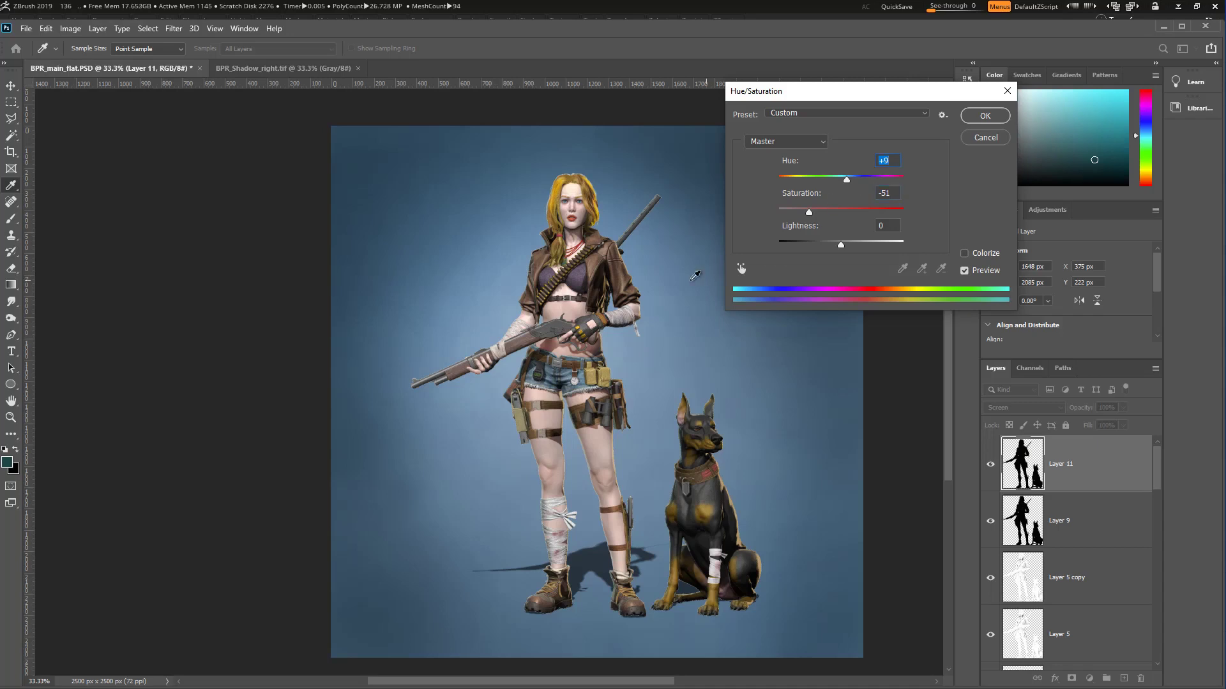
pyautogui.keyDown('ctrl'); pyautogui.click(653, 277); pyautogui.keyUp('ctrl')
pyautogui.keyDown('ctrl'); pyautogui.click(633, 278); pyautogui.keyUp('ctrl')
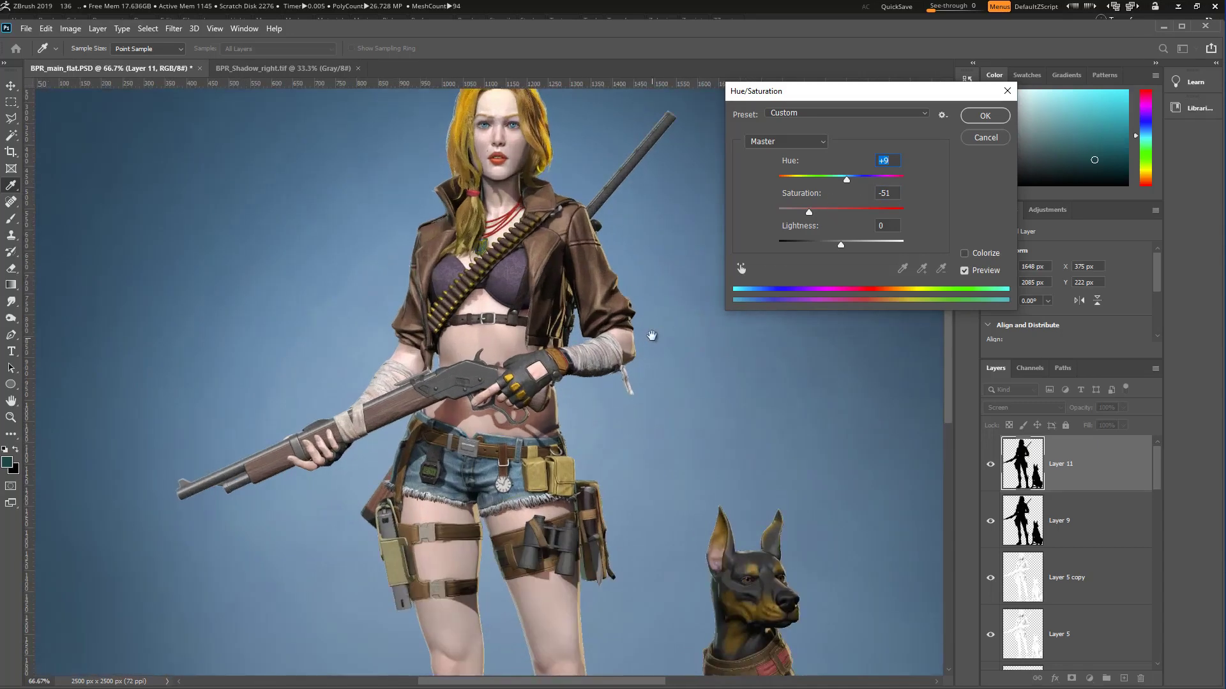
pyautogui.moveTo(633, 279); pyautogui.dragTo(617, 255)
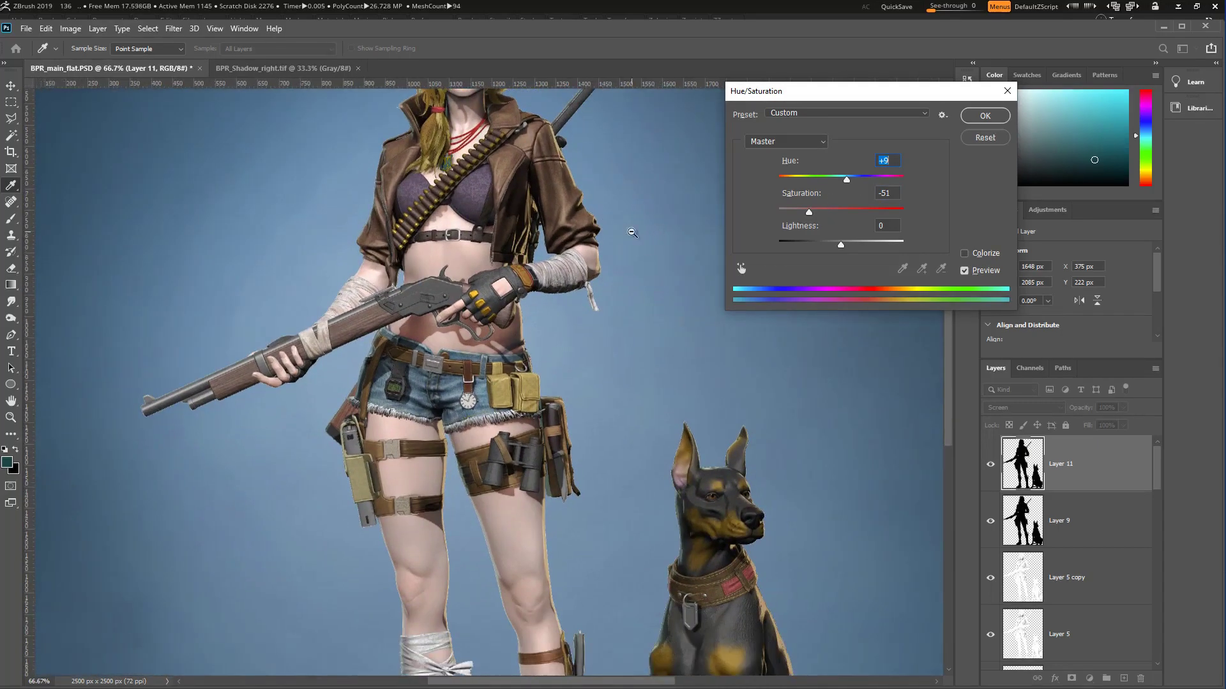
pyautogui.keyDown('alt'); pyautogui.click(634, 232); pyautogui.keyUp('alt')
pyautogui.moveTo(847, 180); pyautogui.dragTo(941, 182)
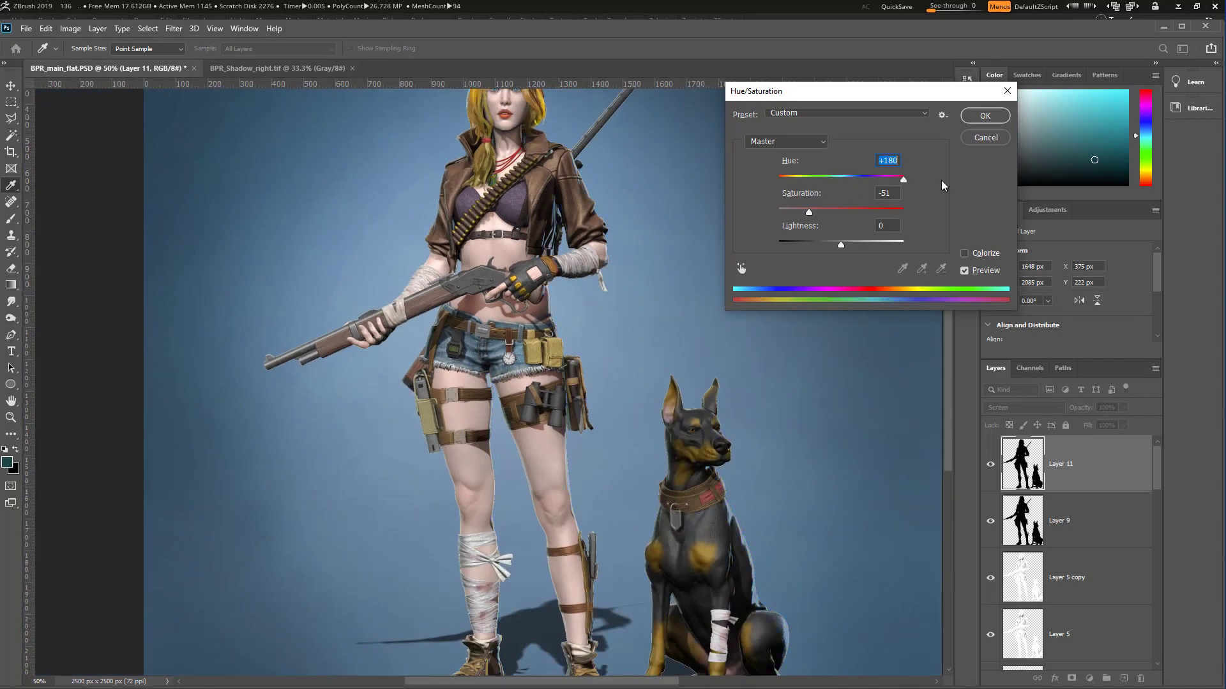
# Step: Try a lightness of +78 and the Colorize option on Layer 11, returning lightness to 0 and leaving Colorize off
pyautogui.moveTo(841, 244); pyautogui.dragTo(890, 246)
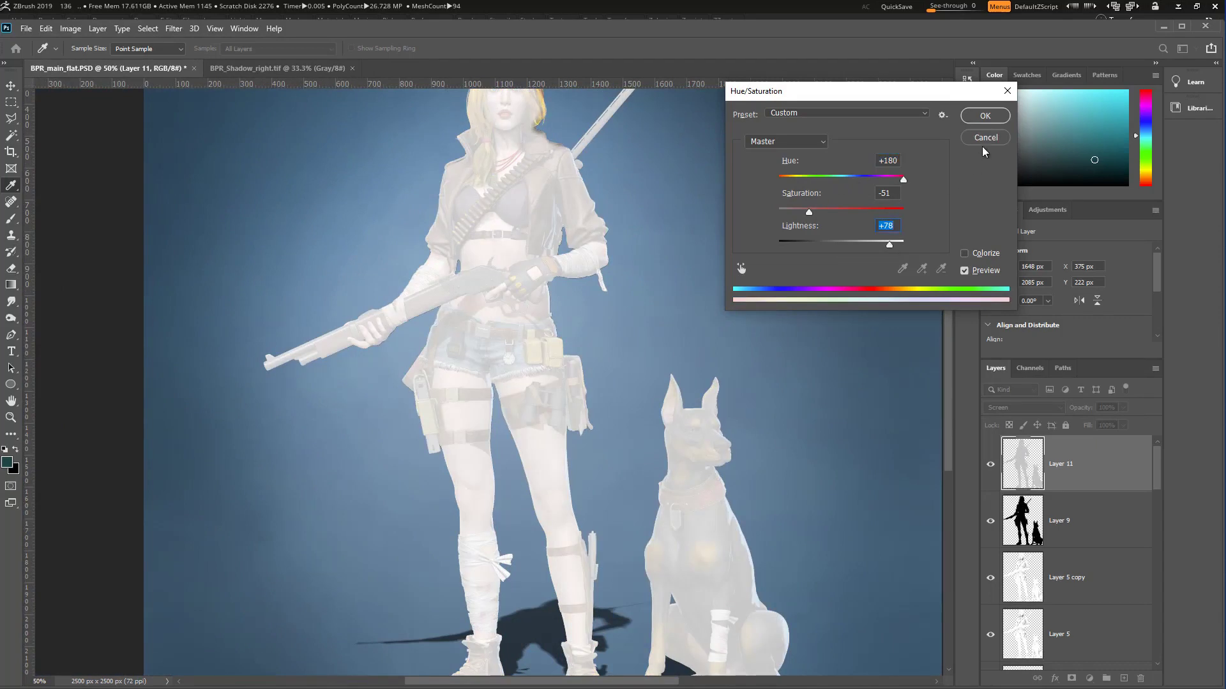
pyautogui.write('0')
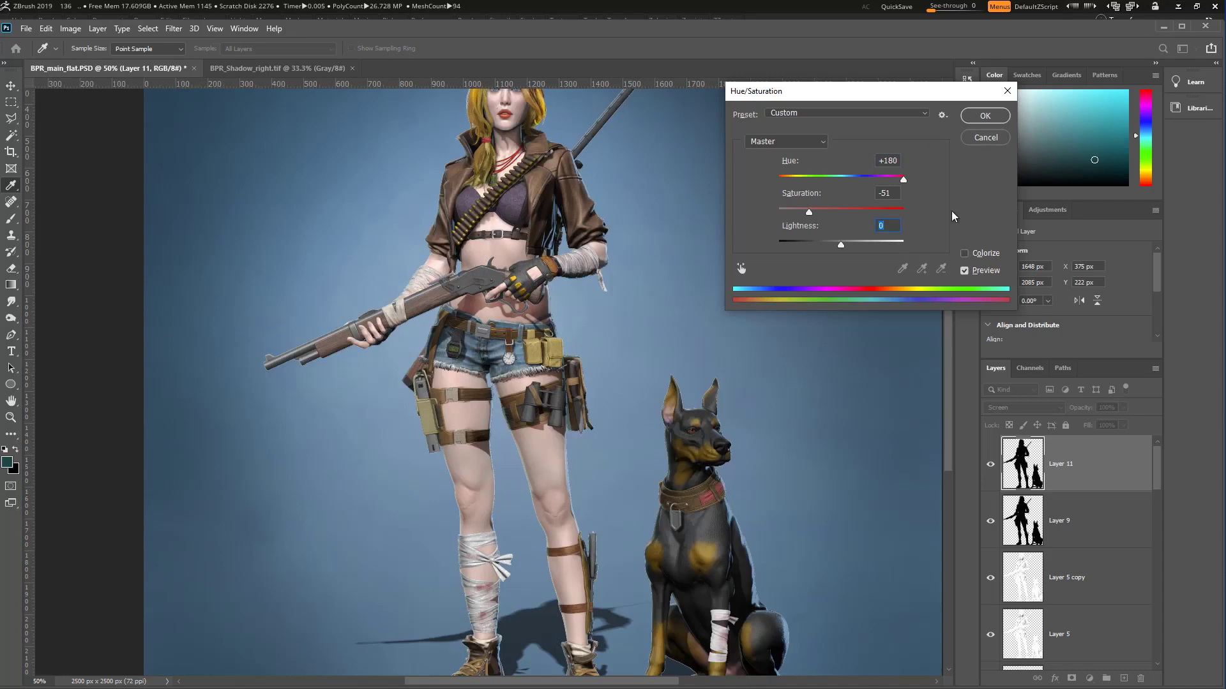
pyautogui.click(963, 254)
pyautogui.click(963, 254)
pyautogui.click(963, 254)
pyautogui.click(963, 254)
pyautogui.click(963, 254)
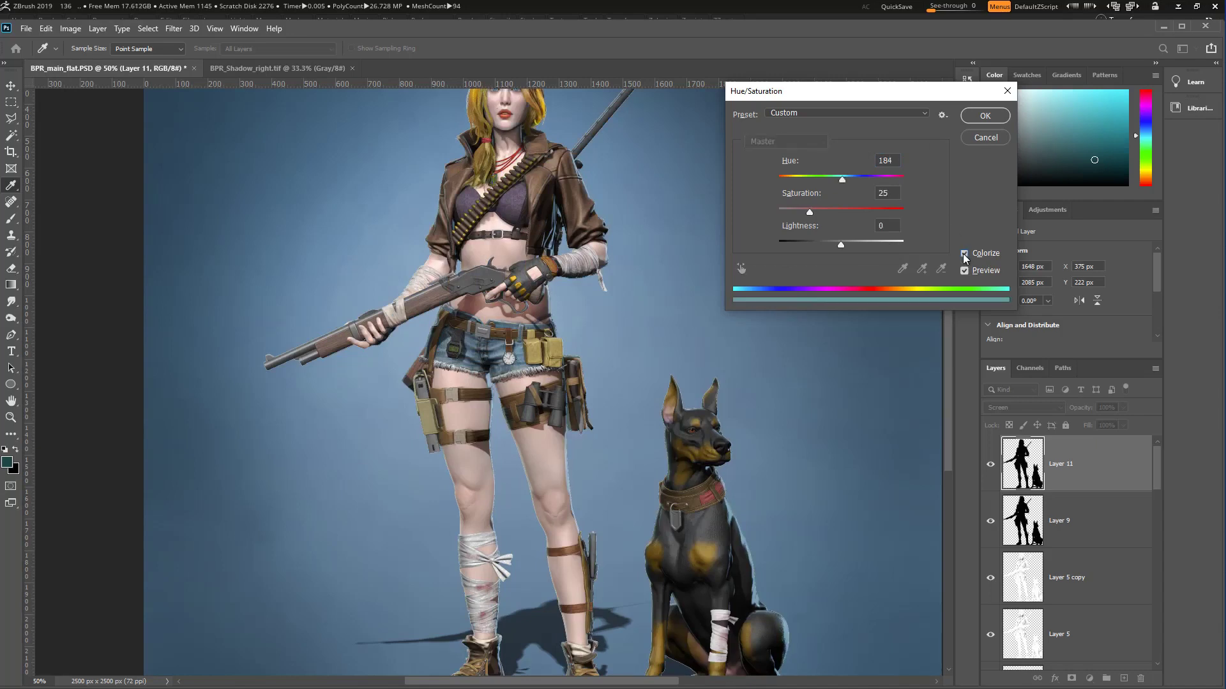
pyautogui.click(963, 254)
pyautogui.click(963, 254)
pyautogui.click(963, 254)
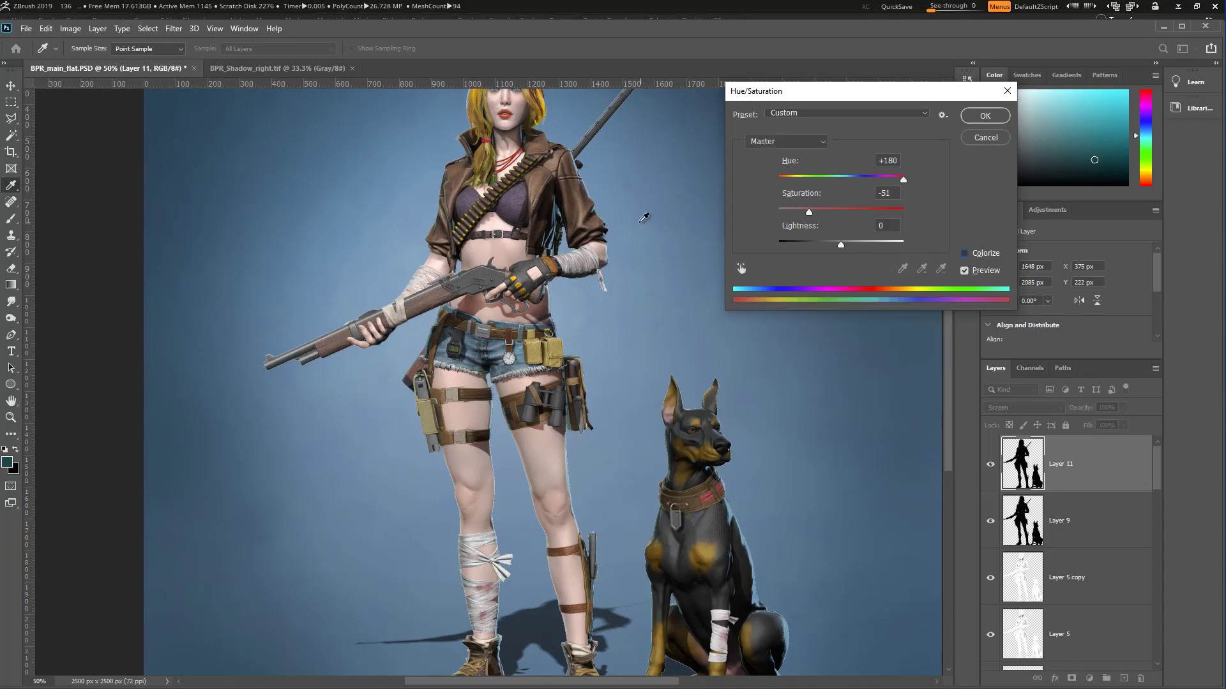
pyautogui.keyDown('ctrl'); pyautogui.keyDown('alt'); pyautogui.click(613, 213); pyautogui.keyUp('alt'); pyautogui.keyUp('ctrl')
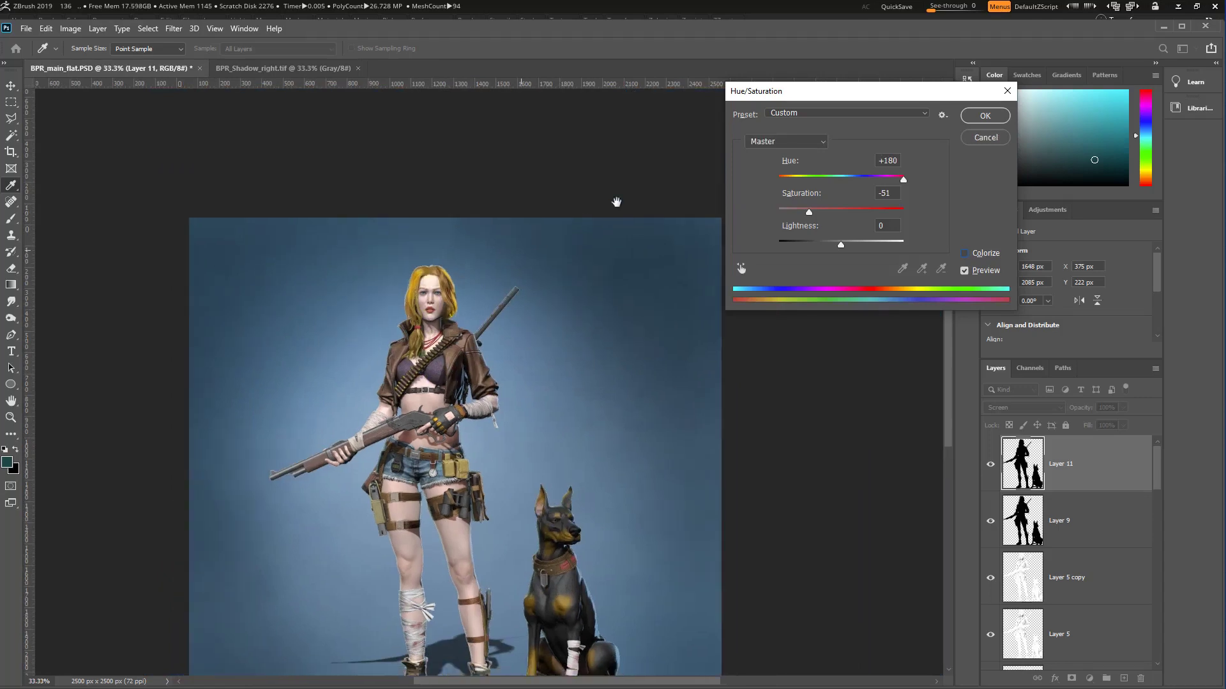
# Step: Apply the Hue/Saturation adjustment to Layer 11
pyautogui.moveTo(522, 249); pyautogui.dragTo(624, 164)
pyautogui.keyDown('ctrl'); pyautogui.click(589, 255); pyautogui.keyUp('ctrl')
pyautogui.keyDown('ctrl'); pyautogui.keyDown('alt'); pyautogui.click(586, 253); pyautogui.keyUp('alt'); pyautogui.keyUp('ctrl')
pyautogui.click(991, 123)
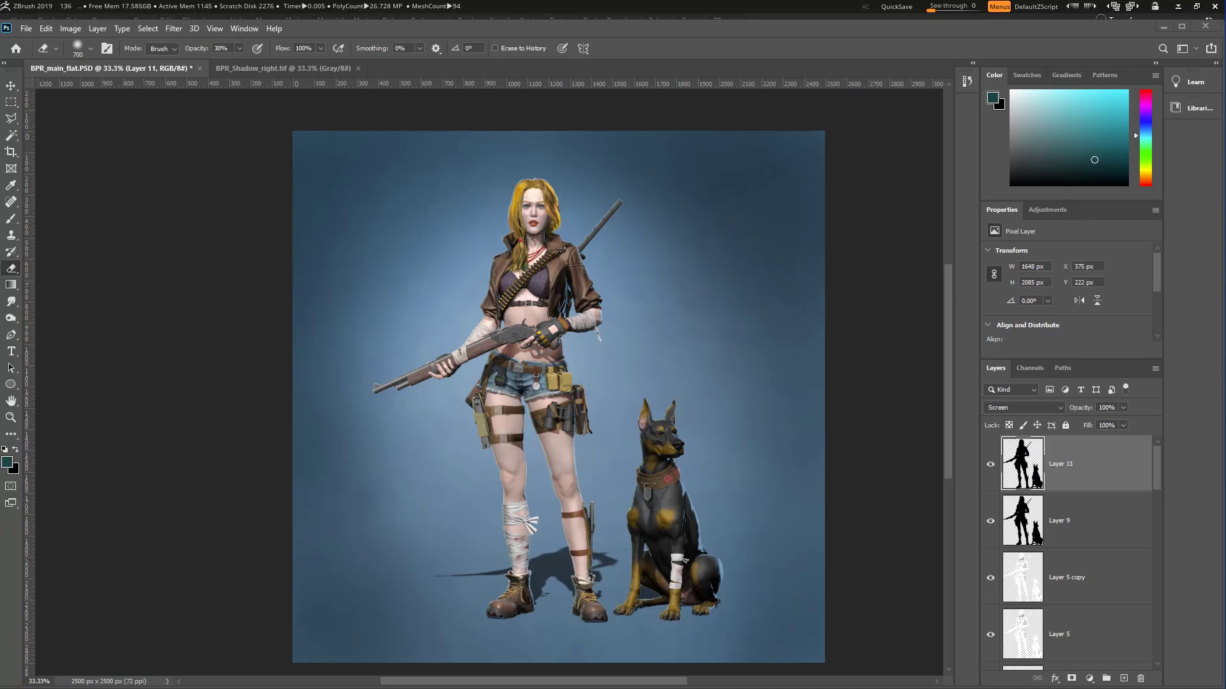
# Step: Place the SoilSand0210_3_download600 image in the document as a new layer above Layer 11
pyautogui.moveTo(1224, 106); pyautogui.dragTo(895, 106)
pyautogui.moveTo(1225, 204); pyautogui.dragTo(1062, 285)
pyautogui.moveTo(1033, 108); pyautogui.dragTo(565, 206)
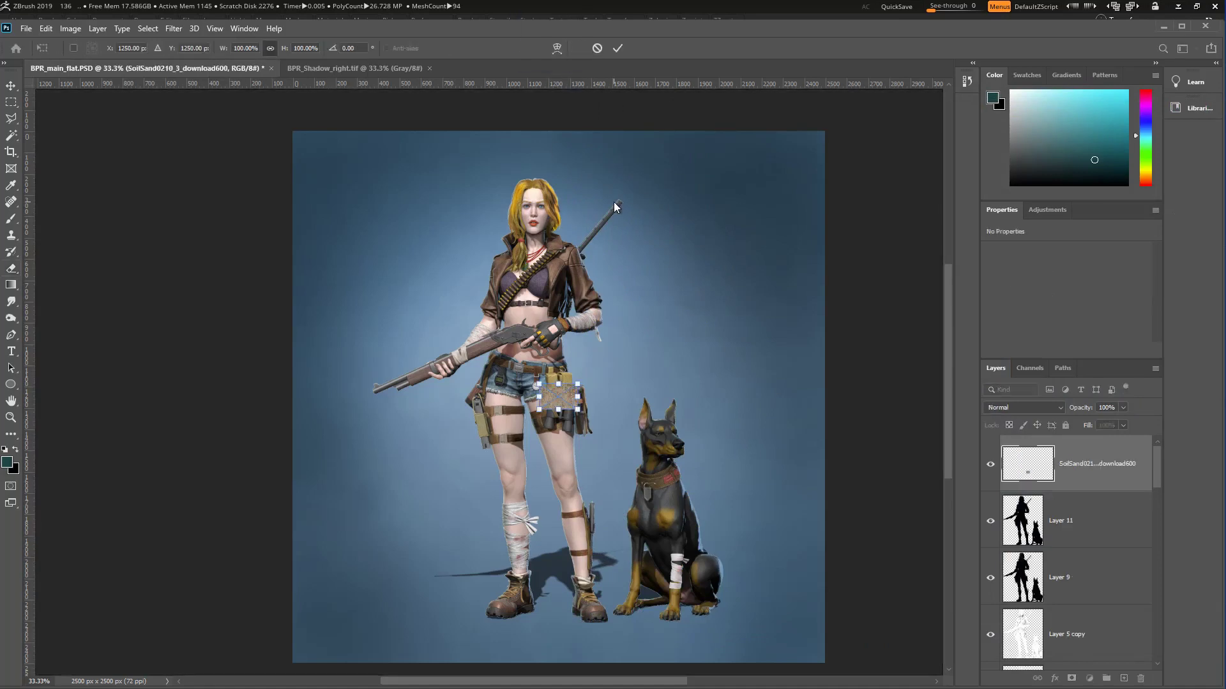
# Step: Enlarge the placed soil texture proportionally to about 1809% and position it over most of the canvas
pyautogui.moveTo(578, 383); pyautogui.dragTo(751, 123)
pyautogui.moveTo(862, 291); pyautogui.dragTo(843, 226)
pyautogui.moveTo(758, 330); pyautogui.dragTo(502, 274)
pyautogui.scroll(-1, 570, 348)
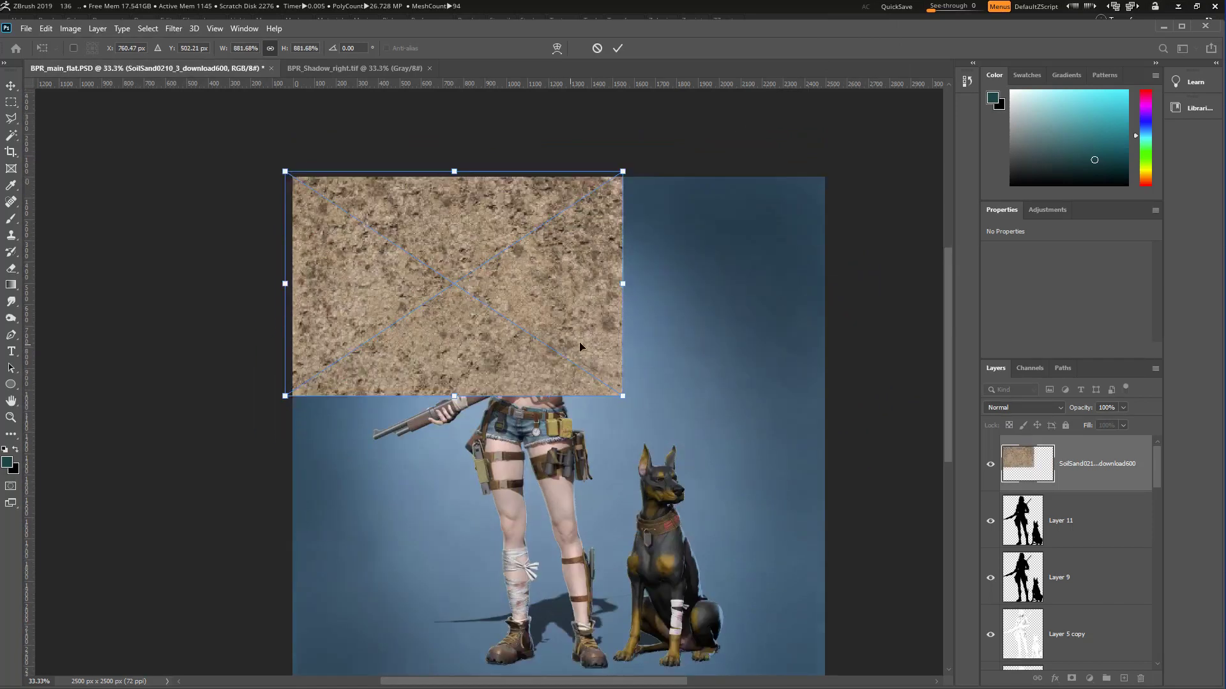
pyautogui.scroll(-2, 570, 348)
pyautogui.moveTo(622, 313); pyautogui.dragTo(890, 683)
pyautogui.moveTo(719, 375); pyautogui.dragTo(575, 381)
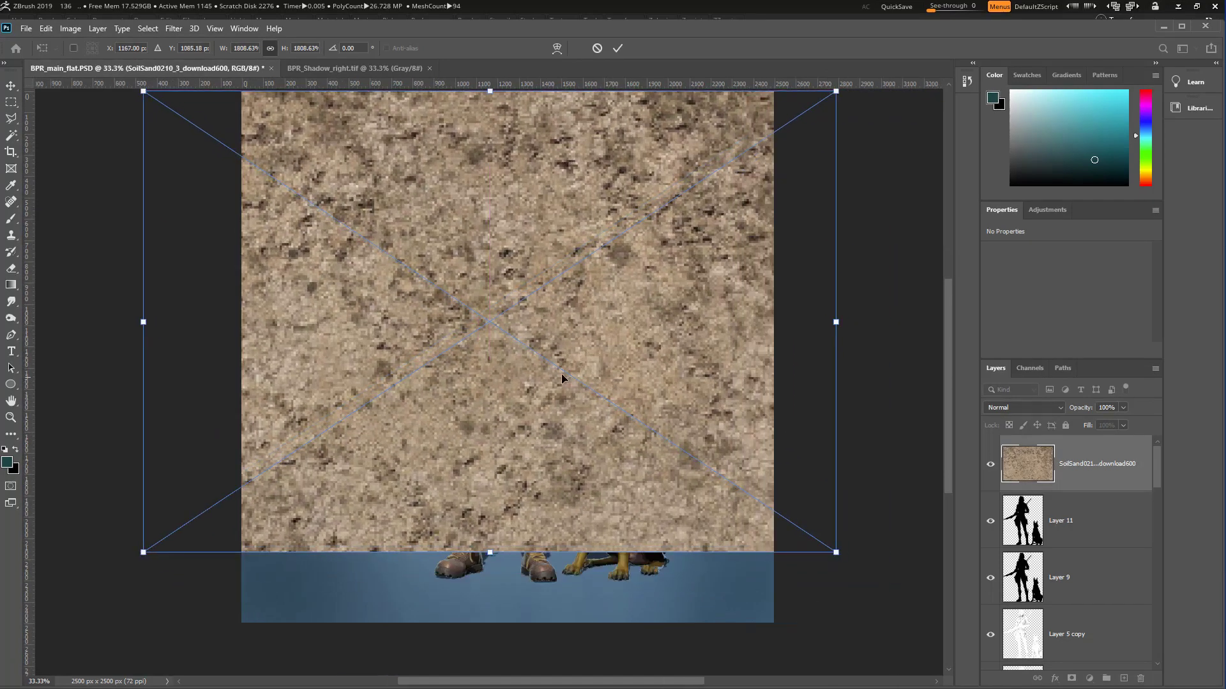
# Step: Scale the soil texture to about 3769 × 2513 px so it spans the canvas, and commit the placement
pyautogui.hotkey('ctrl', '-')
pyautogui.hotkey('ctrl', '-')
pyautogui.moveTo(580, 490); pyautogui.dragTo(613, 549)
pyautogui.moveTo(583, 427); pyautogui.dragTo(570, 431)
pyautogui.click(618, 48)
# Step: Move the soil texture layer between Layer 2 and Layer 19 and set its blend mode to Overlay
pyautogui.press('e')
pyautogui.moveTo(1088, 470)
pyautogui.mouseDown()
pyautogui.moveTo(1097, 645)
pyautogui.moveTo(1119, 570)
pyautogui.moveTo(1120, 625)
pyautogui.moveTo(1090, 569)
pyautogui.mouseUp()
pyautogui.keyDown('ctrl'); pyautogui.click(376, 397); pyautogui.keyUp('ctrl')
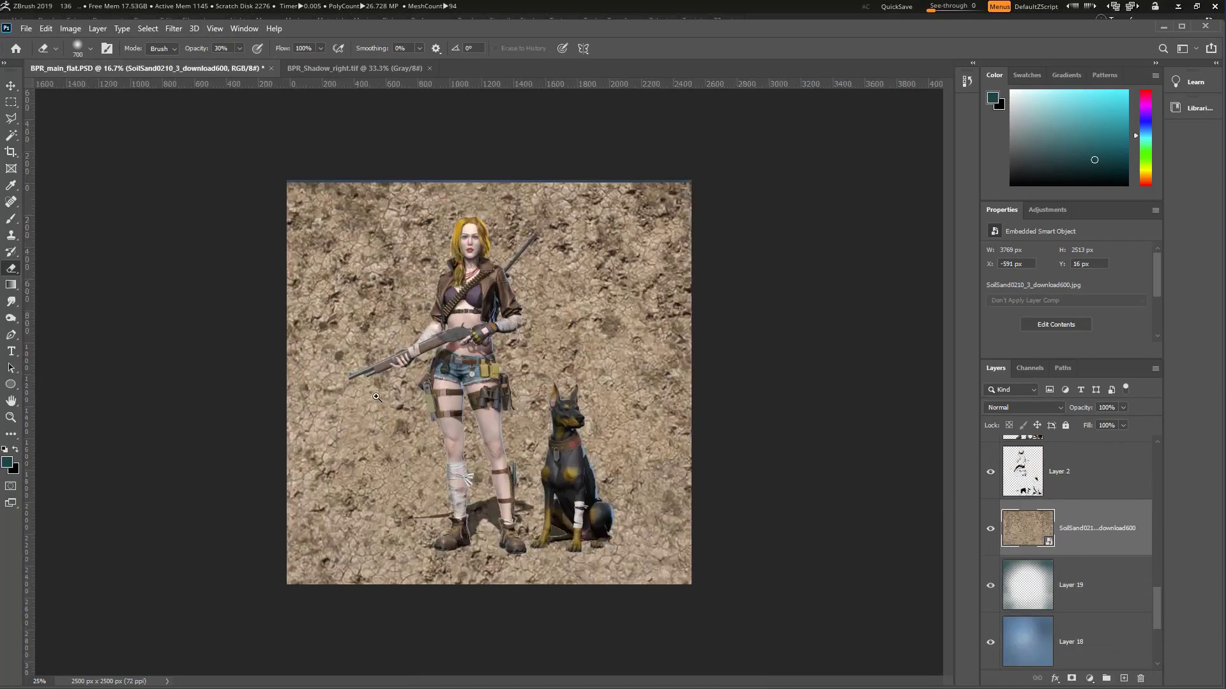
pyautogui.hotkey('ctrl', '+')
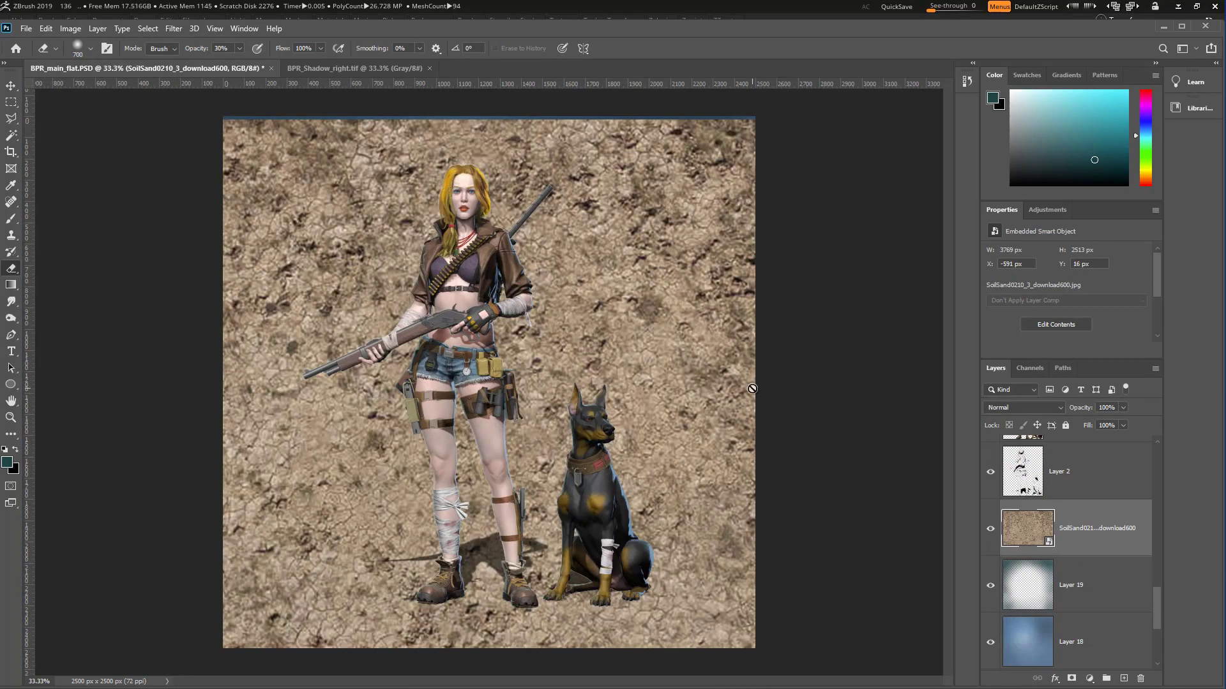
pyautogui.click(1061, 408)
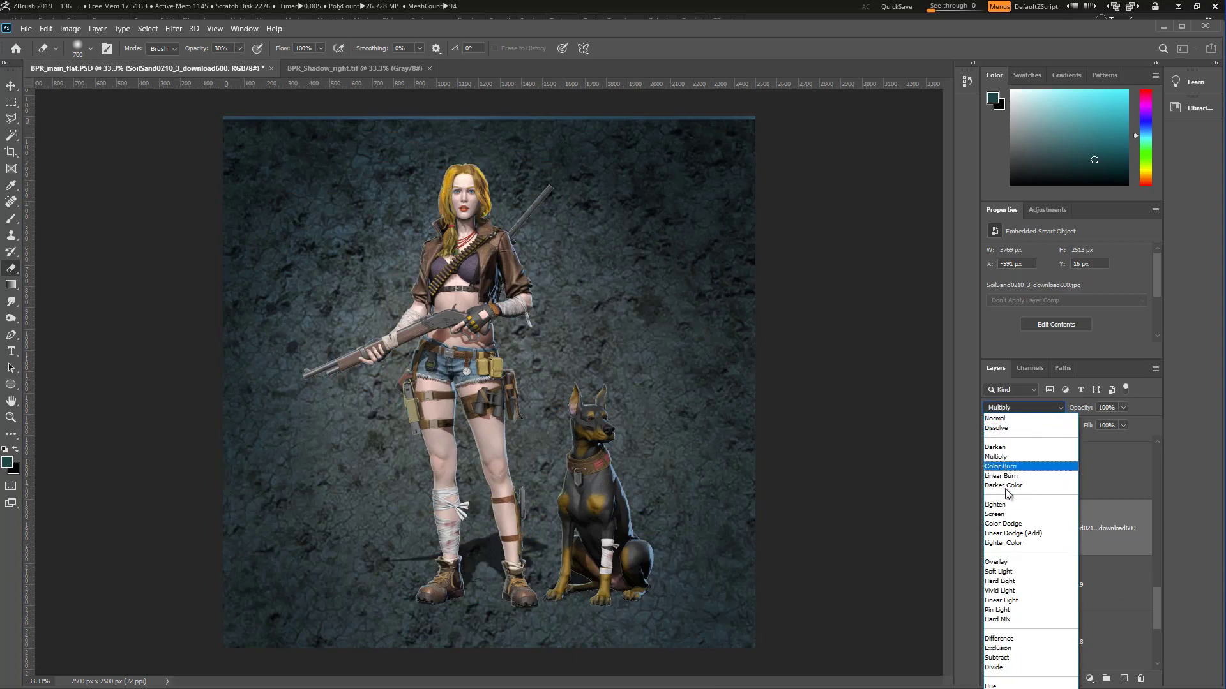
pyautogui.click(1006, 562)
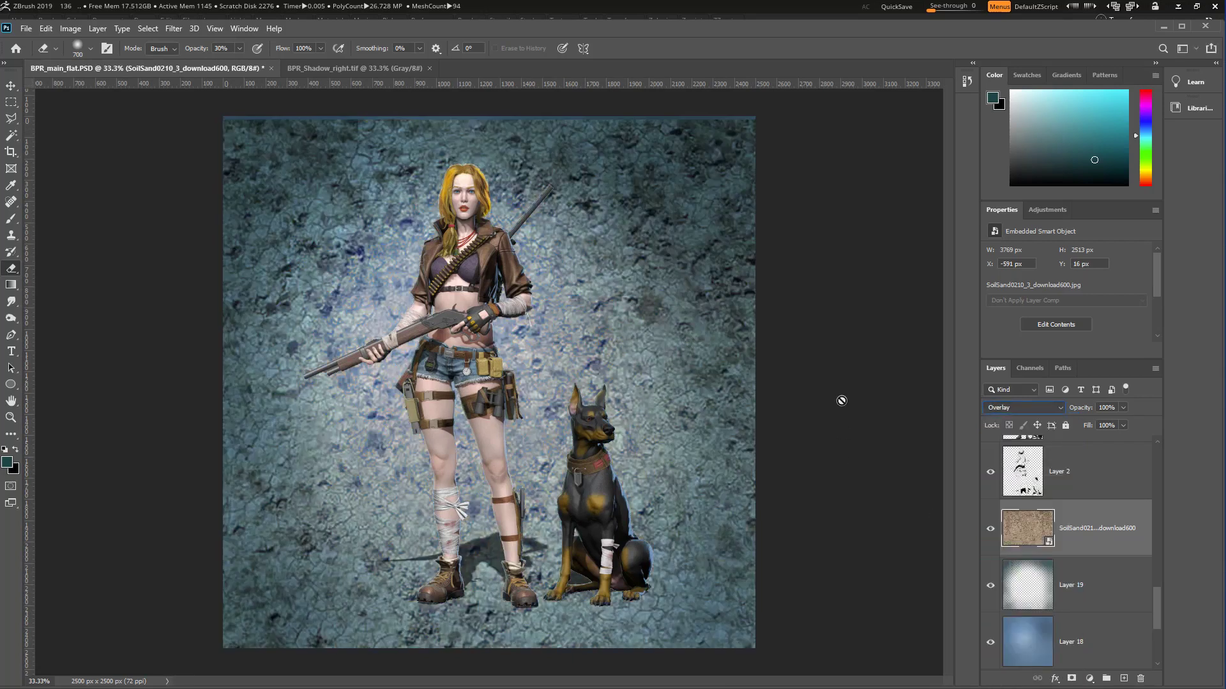
# Step: Desaturate the soil texture with Hue/Saturation, setting saturation to -100
pyautogui.hotkey('ctrl', 'u')
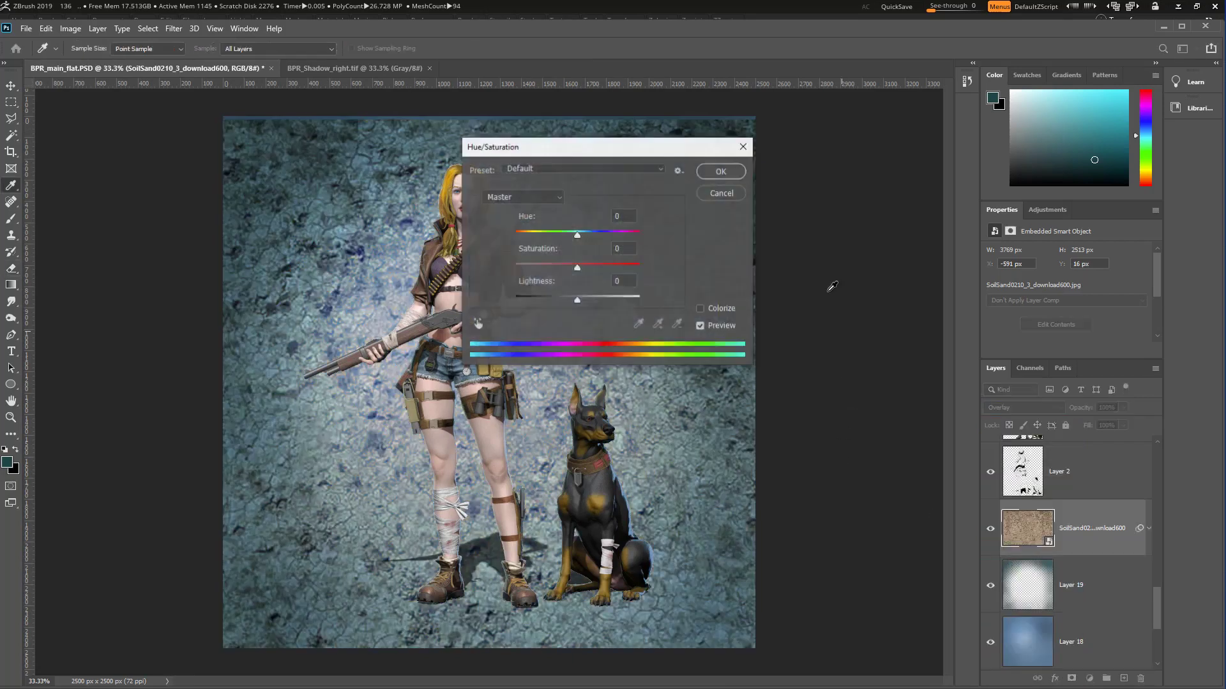
pyautogui.moveTo(581, 268); pyautogui.dragTo(505, 268)
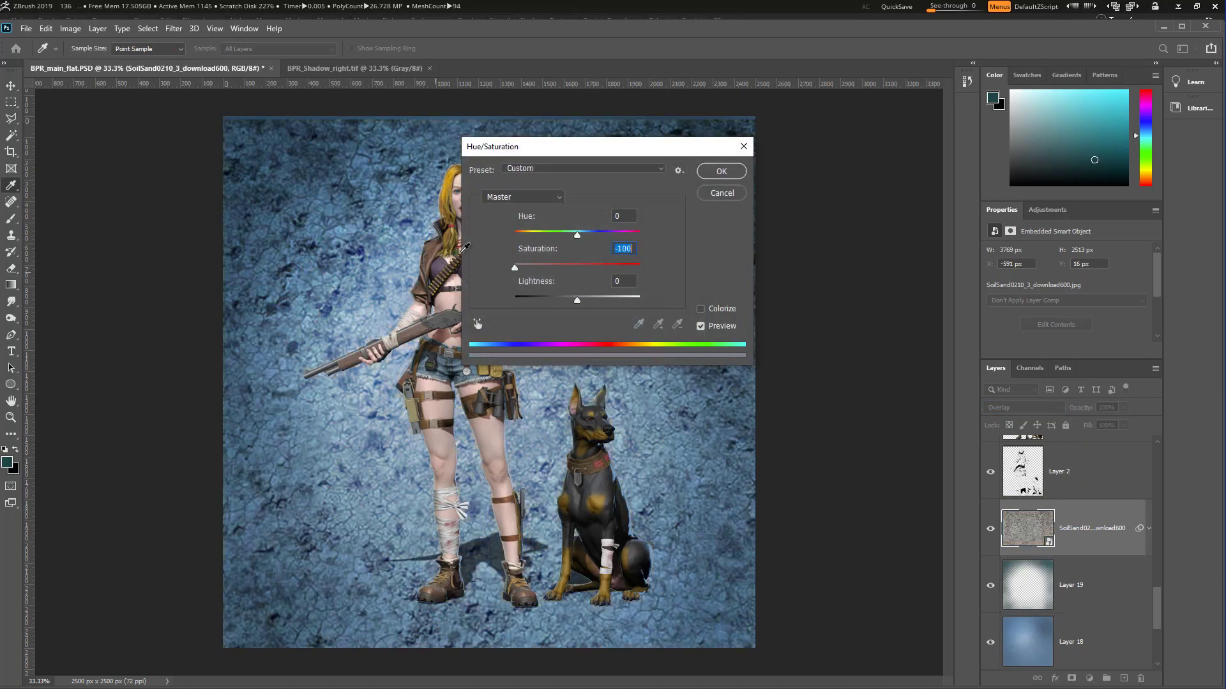
pyautogui.moveTo(557, 155); pyautogui.dragTo(812, 164)
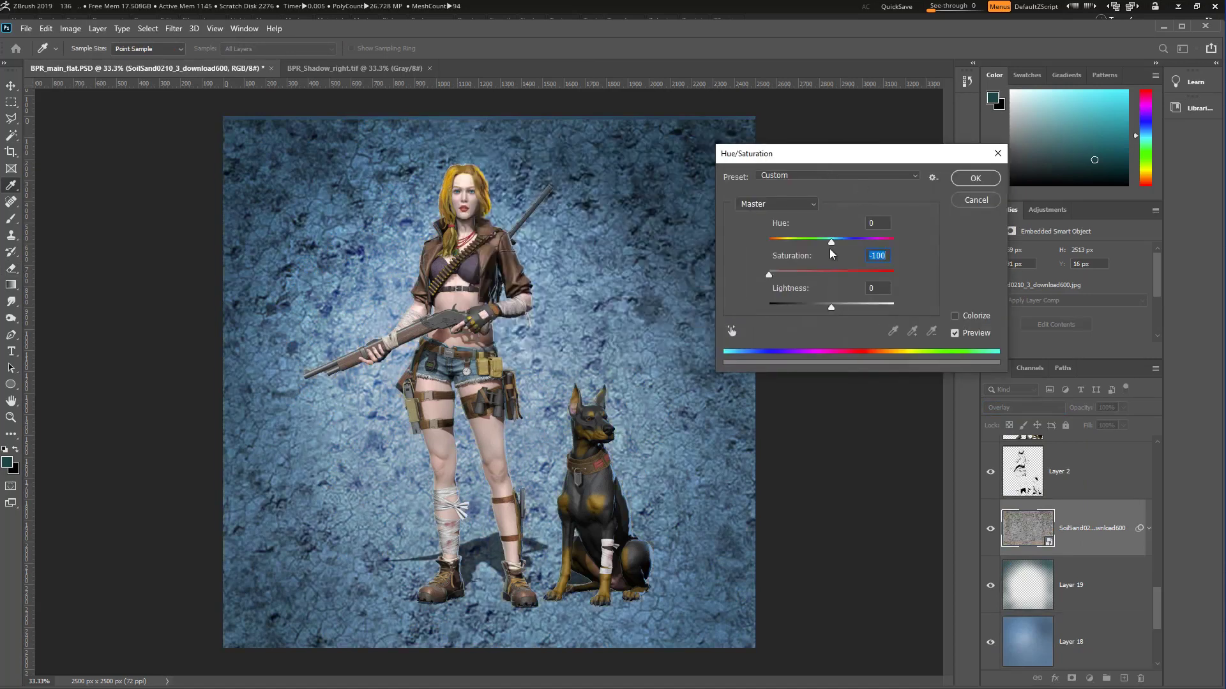
pyautogui.click(973, 178)
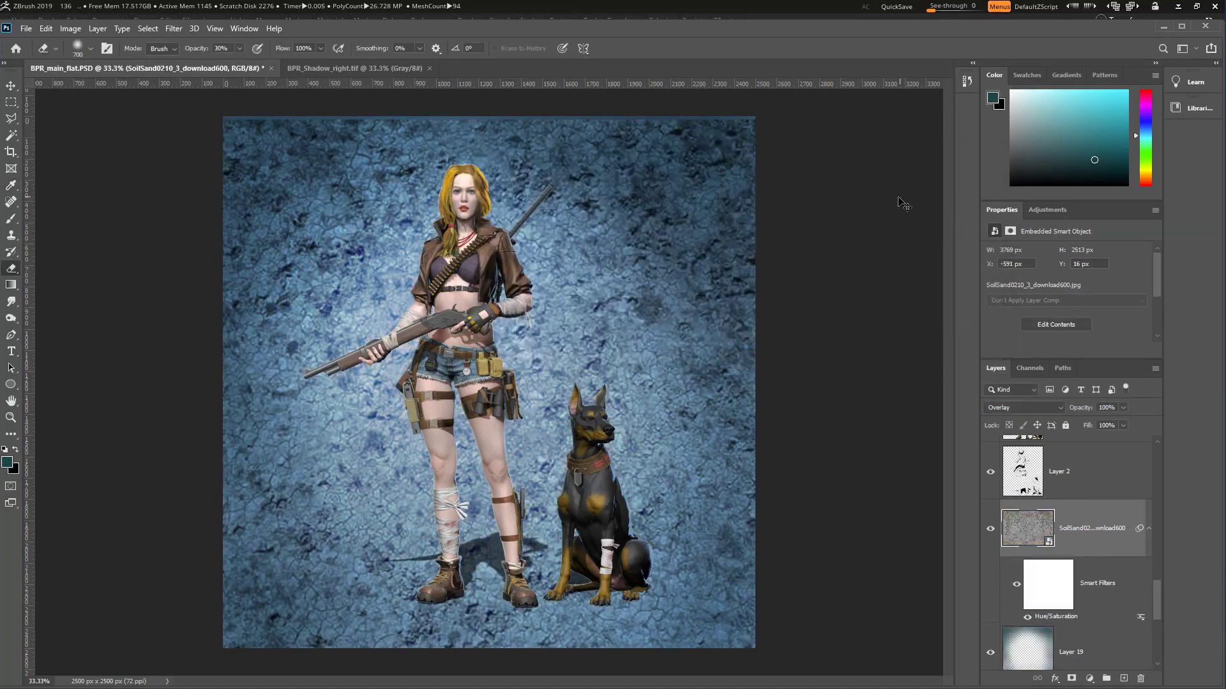
# Step: Raise the soil texture's contrast with Levels by moving the black and white input points inward
pyautogui.hotkey('ctrl', 'l')
pyautogui.moveTo(652, 286); pyautogui.dragTo(625, 286)
pyautogui.moveTo(488, 287); pyautogui.dragTo(547, 288)
pyautogui.press('Return')
# Step: Move the soil texture layer between Layer 19 and Layer 18 and lower its opacity to 3%
pyautogui.scroll(-3, 1099, 550)
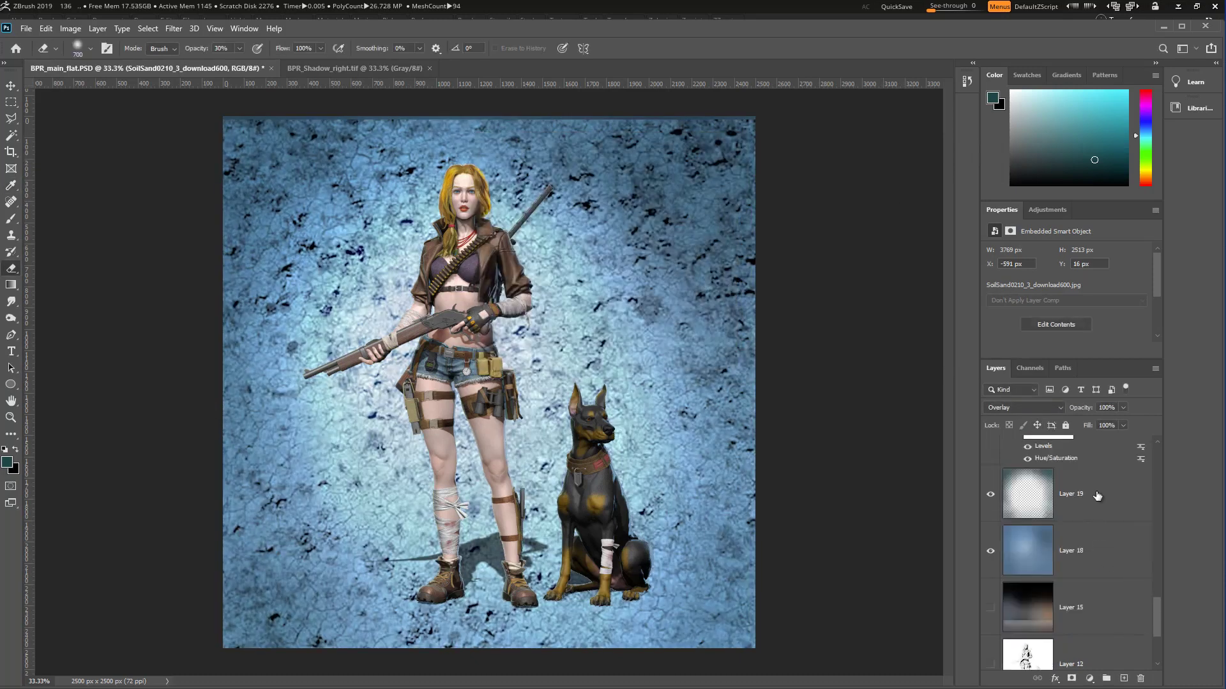
pyautogui.scroll(1, 1098, 501)
pyautogui.scroll(1, 1096, 489)
pyautogui.moveTo(1093, 490); pyautogui.dragTo(1089, 588)
pyautogui.scroll(-2, 1092, 586)
pyautogui.scroll(2, 1088, 561)
pyautogui.moveTo(1072, 485); pyautogui.dragTo(1067, 646)
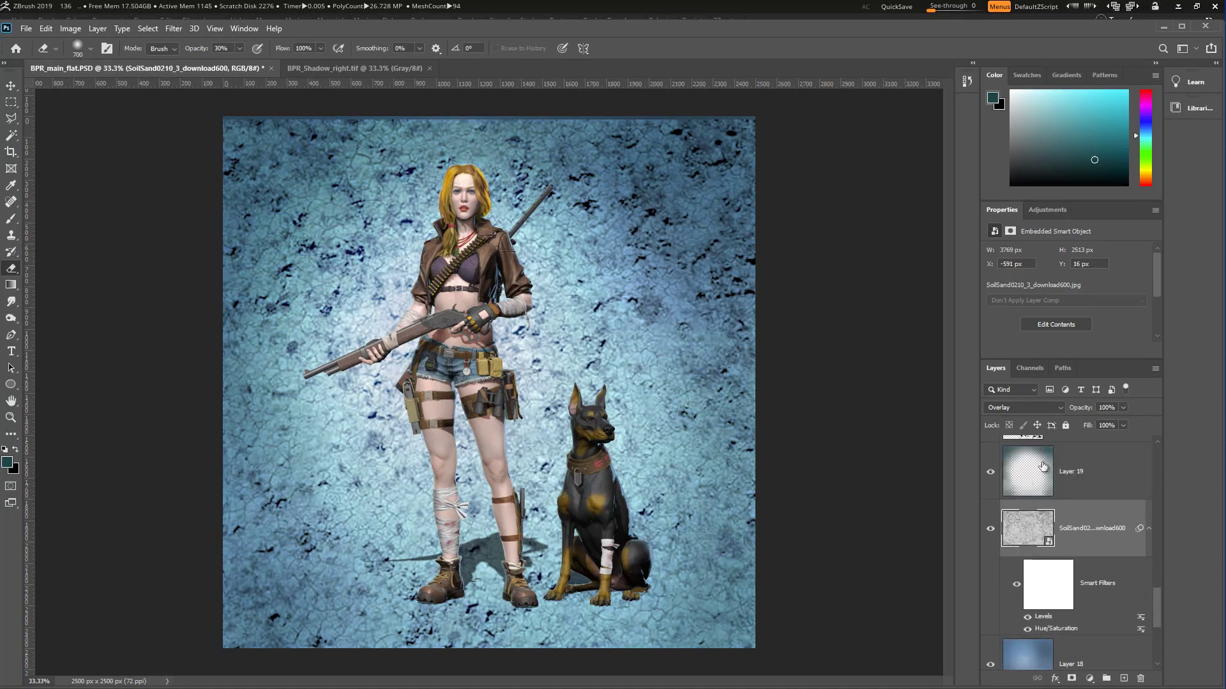
pyautogui.moveTo(1086, 412); pyautogui.dragTo(1001, 426)
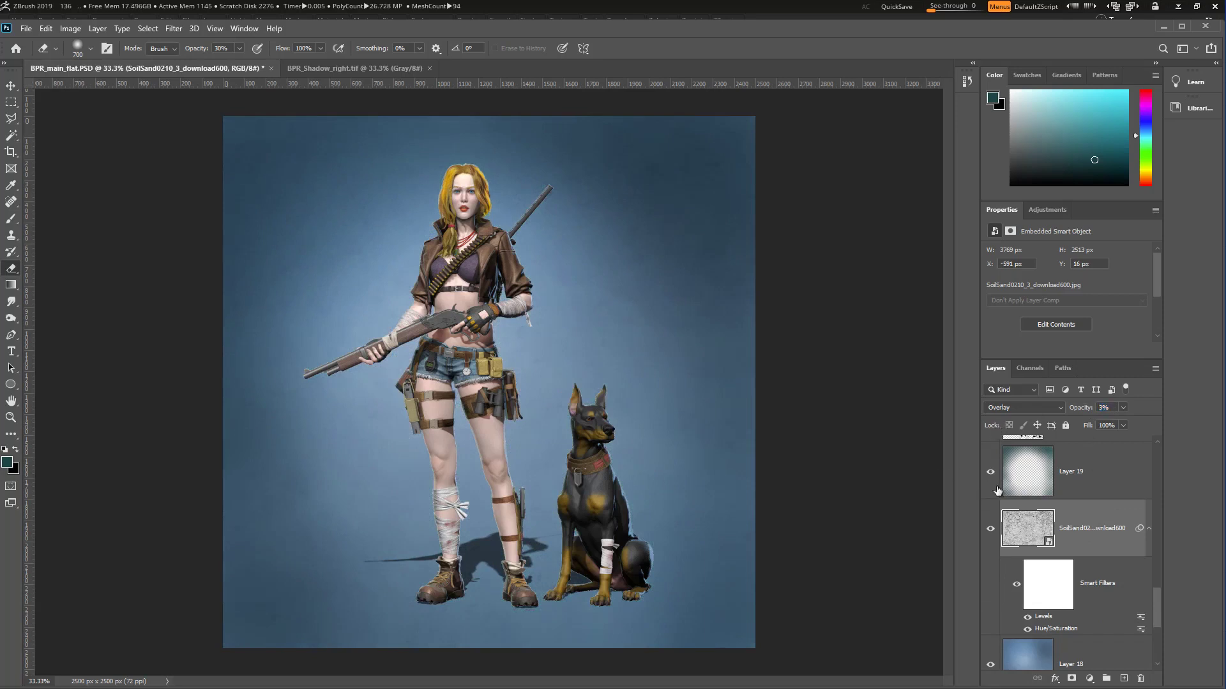
# Step: Compare the backdrop with the soil texture hidden and shown, examining it close up around both figures
pyautogui.click(990, 529)
pyautogui.click(990, 530)
pyautogui.hotkey('ctrl', '+')
pyautogui.moveTo(706, 350); pyautogui.dragTo(738, 437)
pyautogui.hotkey('ctrl', '+')
pyautogui.click(995, 532)
pyautogui.click(995, 532)
pyautogui.click(991, 528)
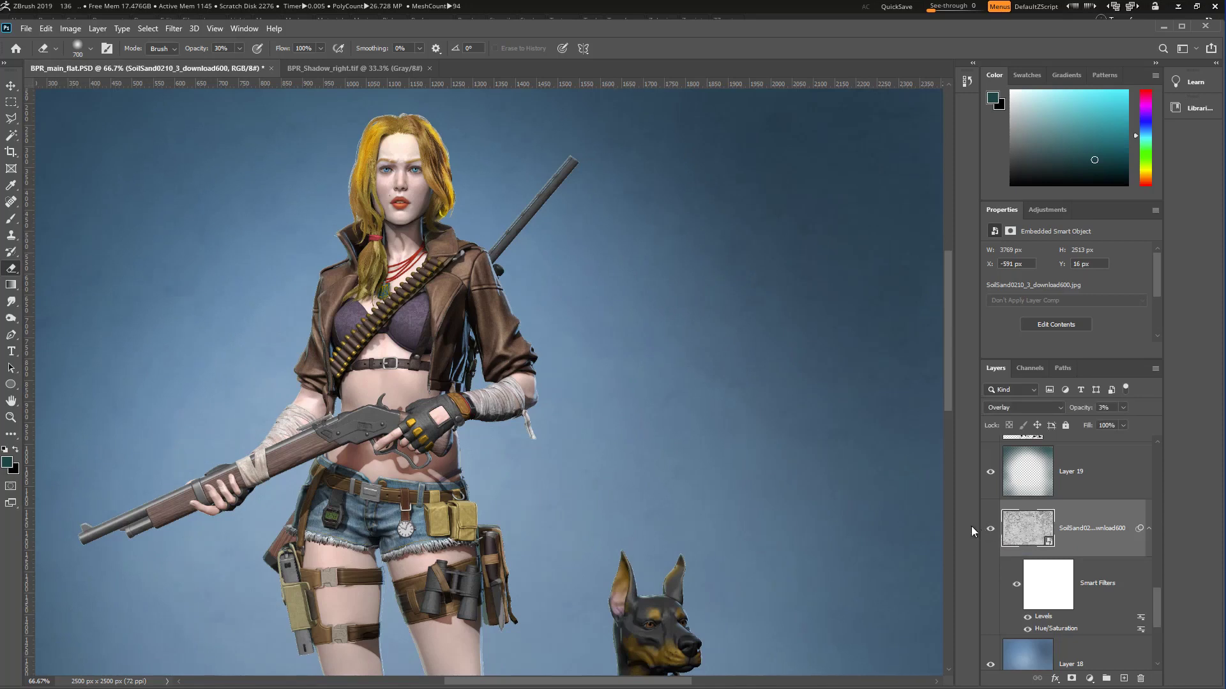
pyautogui.scroll(-1, 741, 443)
pyautogui.moveTo(684, 342); pyautogui.dragTo(689, 176)
pyautogui.moveTo(771, 327); pyautogui.dragTo(748, 482)
pyautogui.scroll(-1, 558, 378)
pyautogui.moveTo(752, 378); pyautogui.dragTo(829, 362)
pyautogui.scroll(1, 829, 386)
# Step: Move the soil texture layer to the top of the layer stack, above Layer 11
pyautogui.moveTo(1054, 541); pyautogui.dragTo(1055, 446)
pyautogui.keyDown('ctrl'); pyautogui.click(487, 452); pyautogui.keyUp('ctrl')
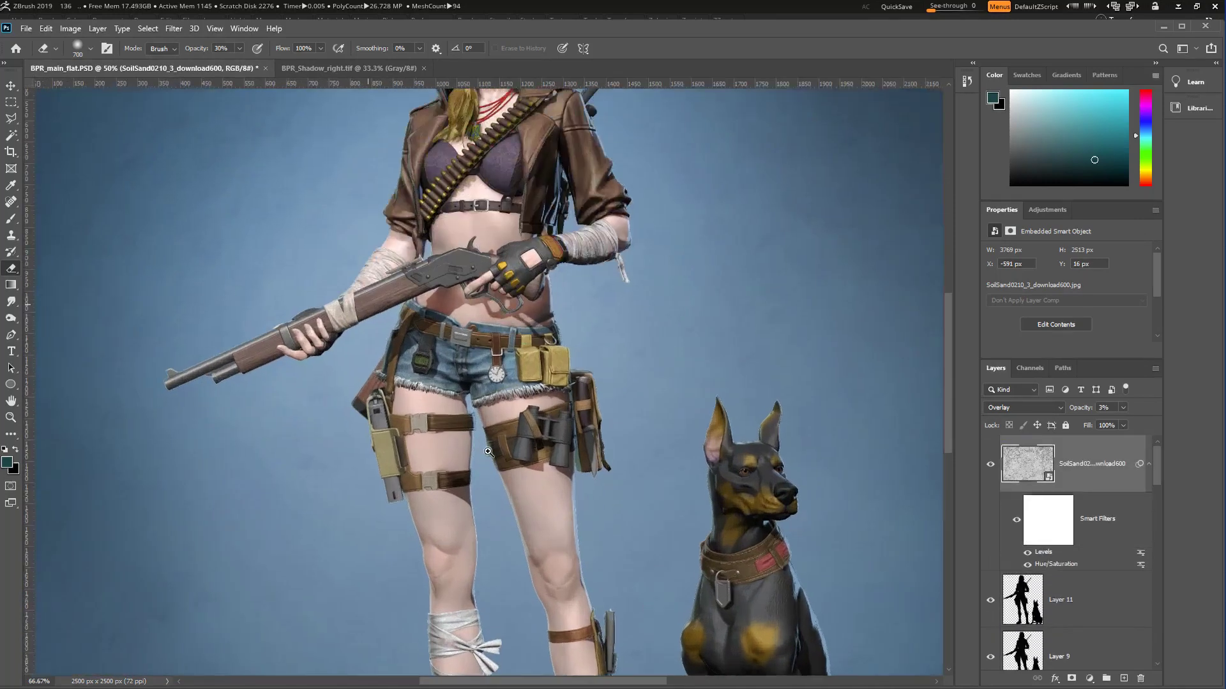
pyautogui.keyDown('ctrl'); pyautogui.click(487, 451); pyautogui.keyUp('ctrl')
# Step: Compare the whole picture, figures included, with the topmost soil texture layer hidden and shown
pyautogui.moveTo(545, 229); pyautogui.dragTo(616, 560)
pyautogui.click(991, 464)
pyautogui.click(991, 465)
pyautogui.click(991, 464)
pyautogui.click(991, 466)
pyautogui.click(991, 465)
pyautogui.click(990, 466)
# Step: Examine the edges of the woman's legs and boots and the dog's paws close up
pyautogui.moveTo(712, 390); pyautogui.dragTo(587, 128)
pyautogui.moveTo(785, 574); pyautogui.dragTo(711, 370)
pyautogui.moveTo(645, 485); pyautogui.dragTo(705, 288)
pyautogui.keyDown('alt'); pyautogui.click(568, 368); pyautogui.keyUp('alt')
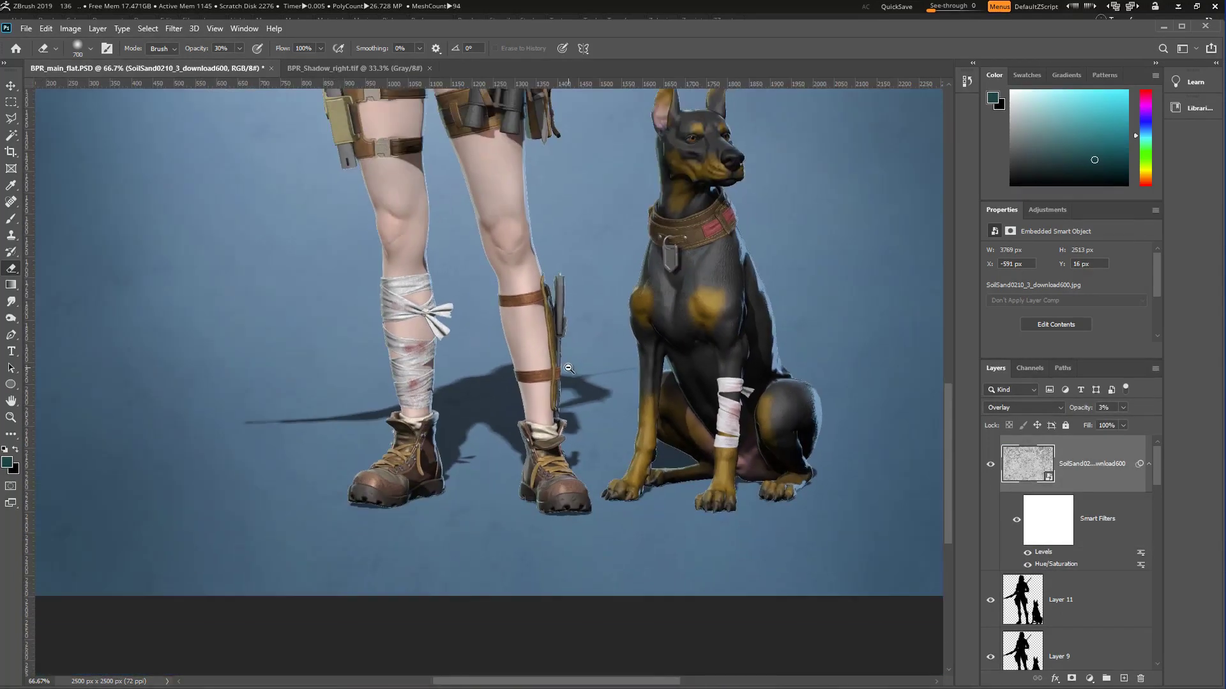
pyautogui.keyDown('alt'); pyautogui.click(568, 369); pyautogui.keyUp('alt')
pyautogui.keyDown('ctrl'); pyautogui.click(586, 407); pyautogui.keyUp('ctrl')
pyautogui.moveTo(639, 436); pyautogui.dragTo(700, 402)
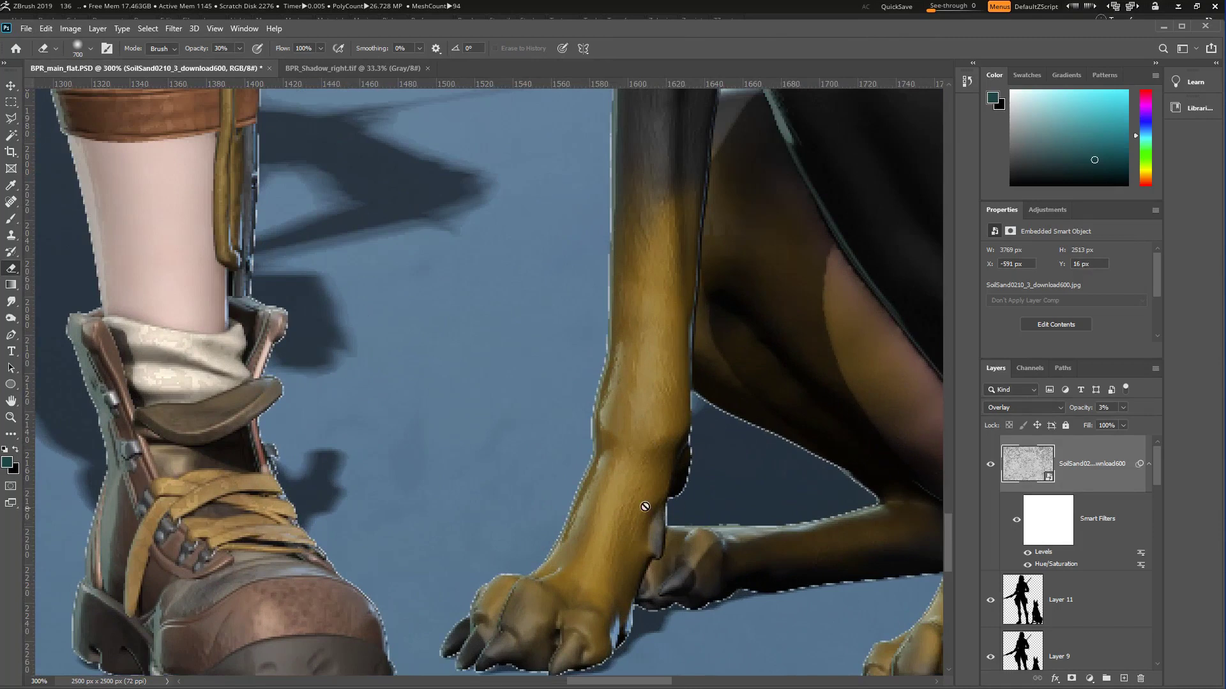
pyautogui.moveTo(583, 369); pyautogui.dragTo(747, 511)
pyautogui.moveTo(393, 401); pyautogui.dragTo(478, 554)
pyautogui.moveTo(428, 150); pyautogui.dragTo(527, 447)
pyautogui.moveTo(528, 441); pyautogui.dragTo(508, 399)
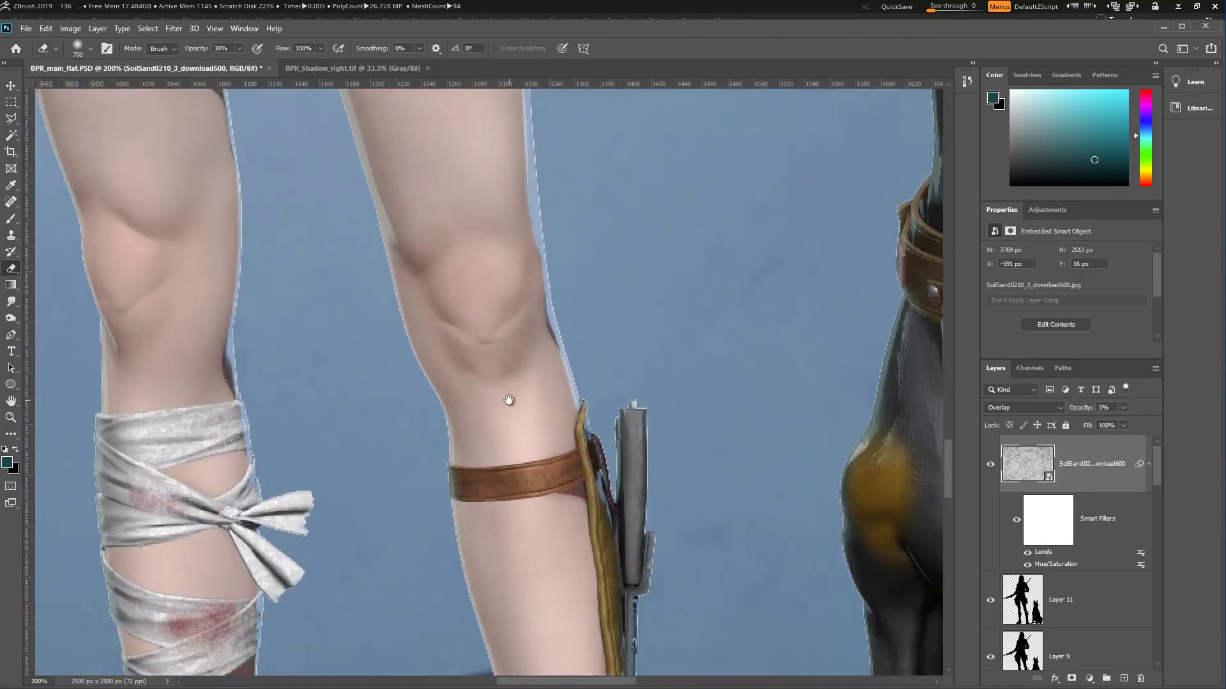
# Step: Compare the outlines around the legs with Layer 11 hidden and shown, and select that layer
pyautogui.scroll(-2, 1019, 627)
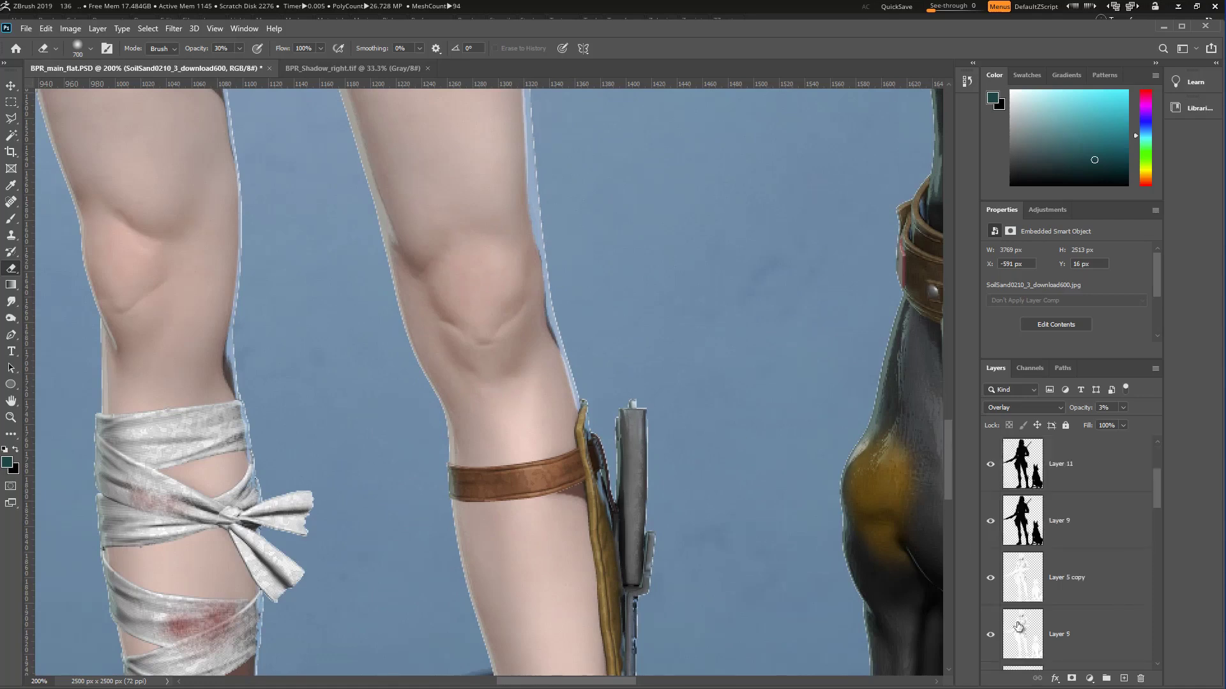
pyautogui.click(990, 465)
pyautogui.click(990, 464)
pyautogui.click(990, 464)
pyautogui.click(991, 465)
pyautogui.click(990, 465)
pyautogui.click(990, 465)
pyautogui.click(990, 465)
pyautogui.click(990, 464)
pyautogui.click(1087, 471)
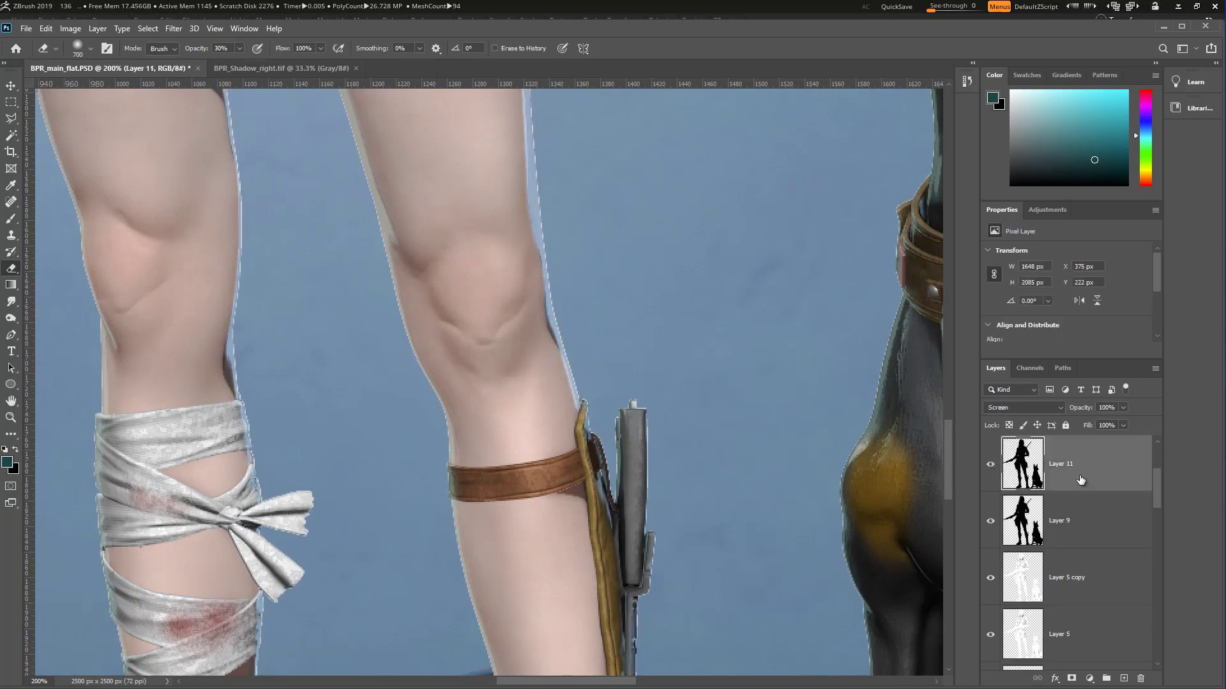
# Step: Add a Stroke effect to Layer 11 and set its colour to the backdrop blue, #6d8da6
pyautogui.click(1054, 679)
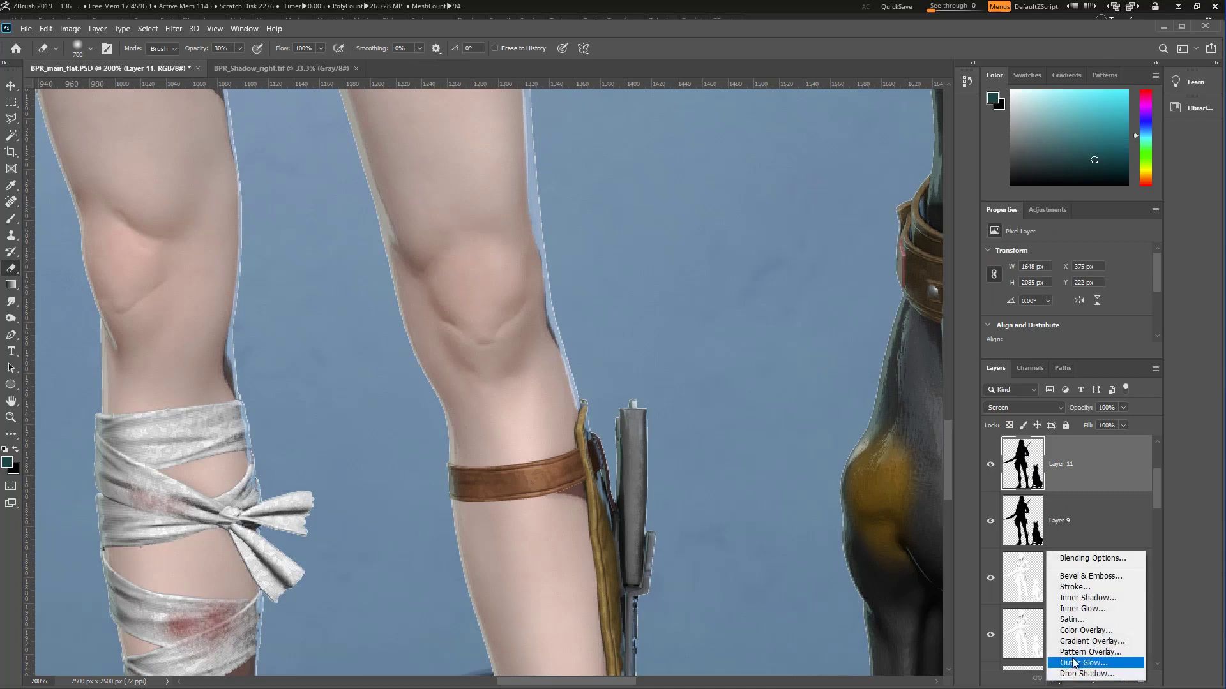
pyautogui.click(1083, 588)
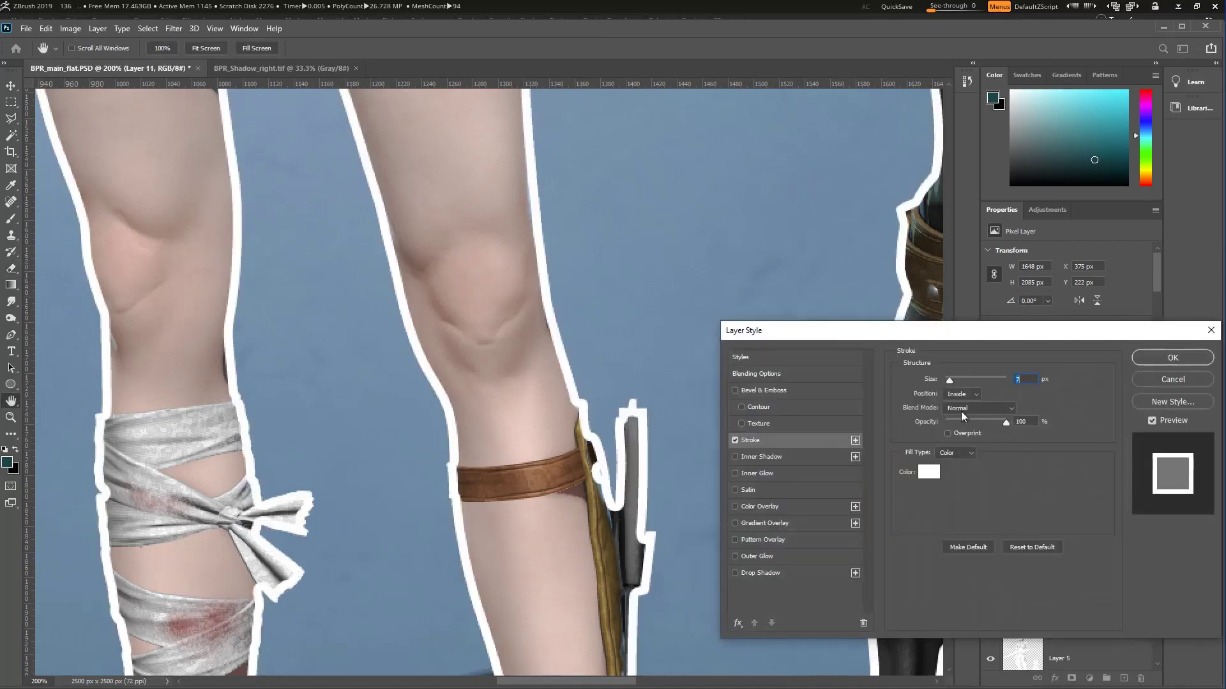
pyautogui.click(928, 473)
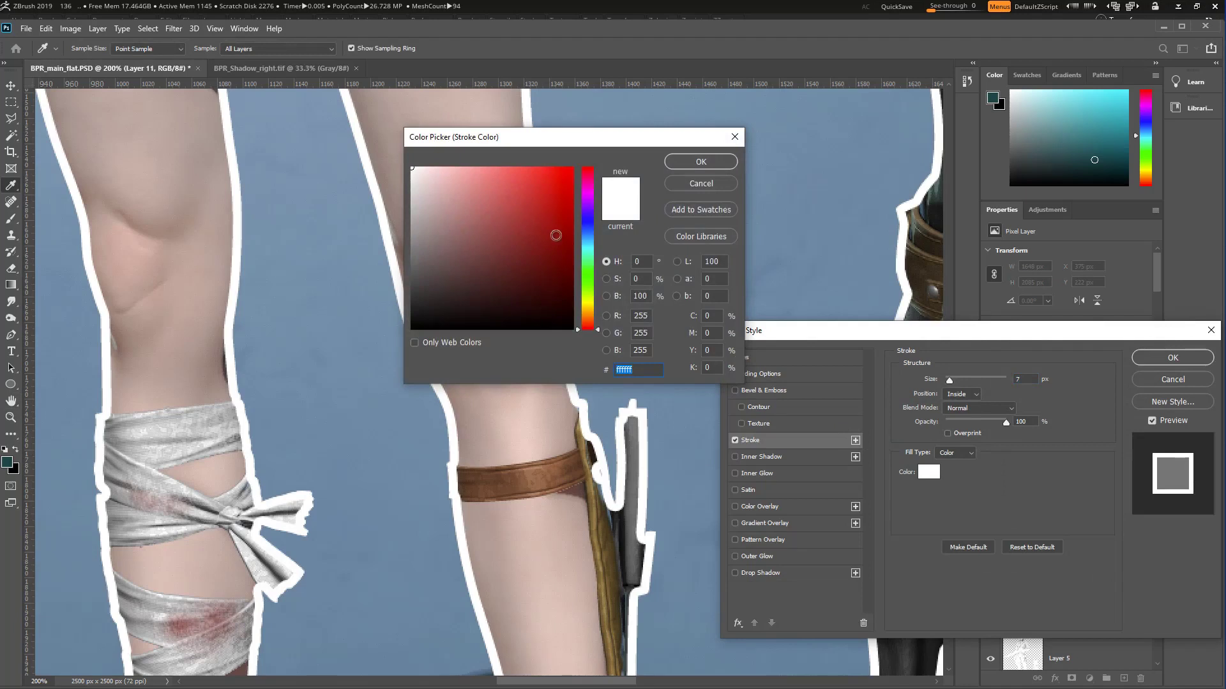
pyautogui.click(617, 397)
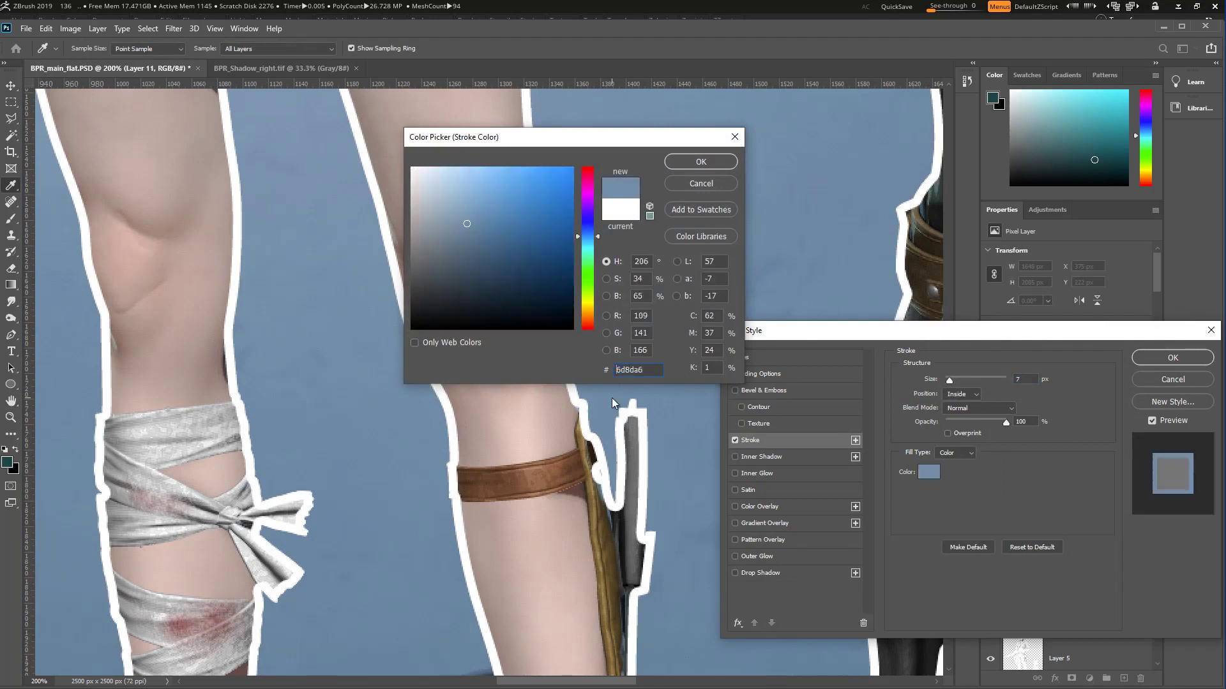
pyautogui.click(700, 161)
# Step: Set Layer 11's stroke position to Center and its size to 1 px, and apply the layer style
pyautogui.click(975, 399)
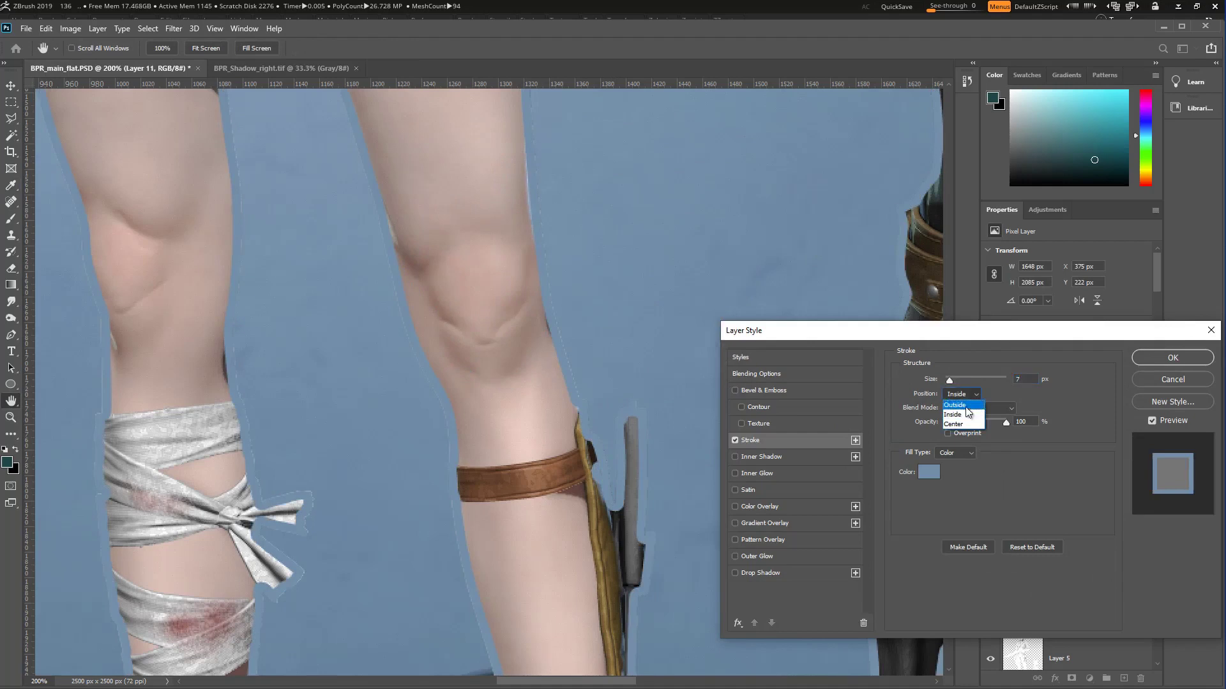
pyautogui.click(965, 423)
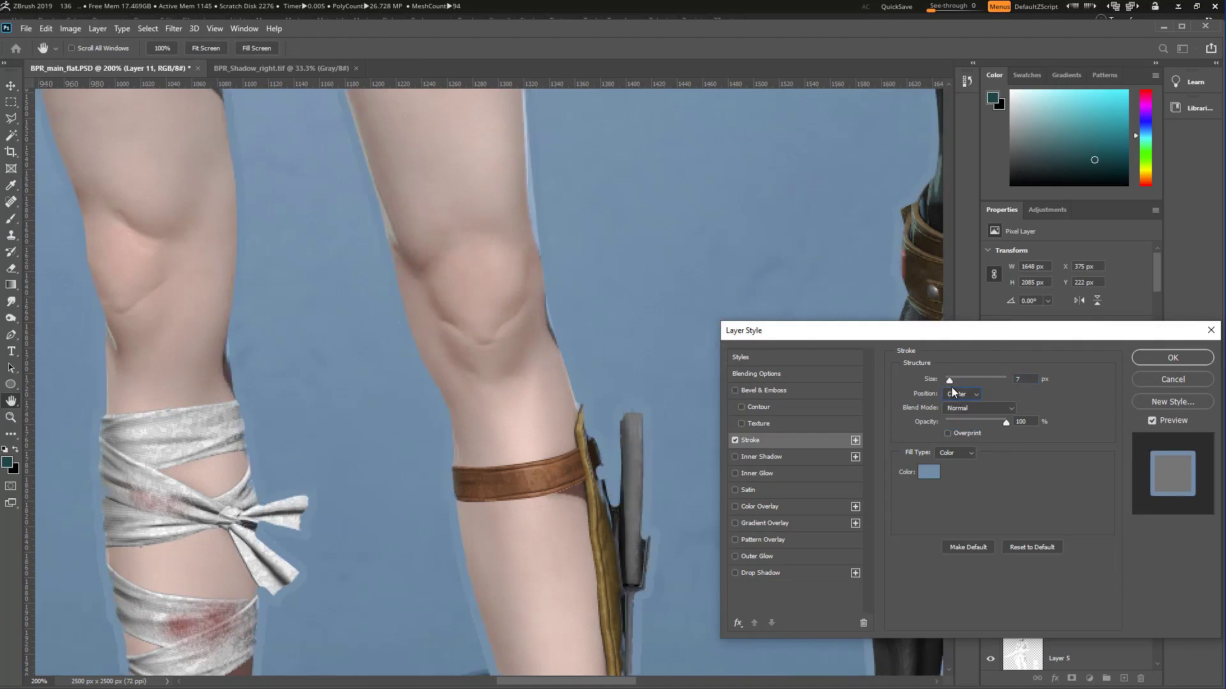
pyautogui.moveTo(949, 381); pyautogui.dragTo(872, 416)
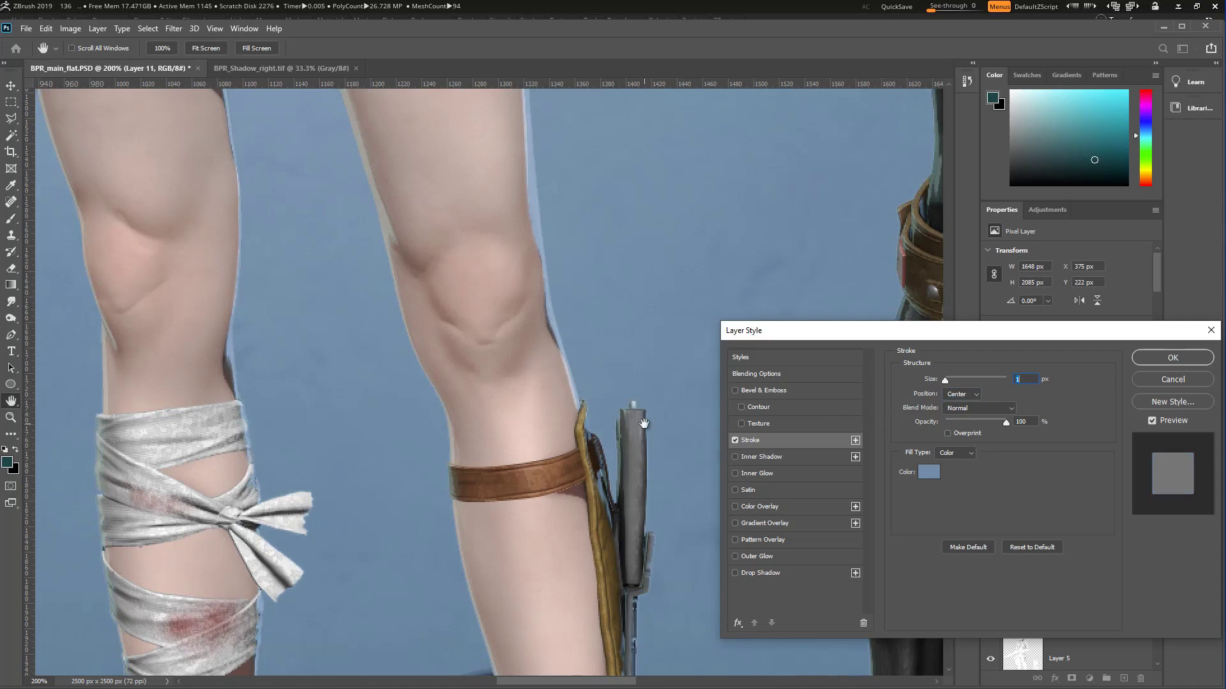
pyautogui.click(1133, 356)
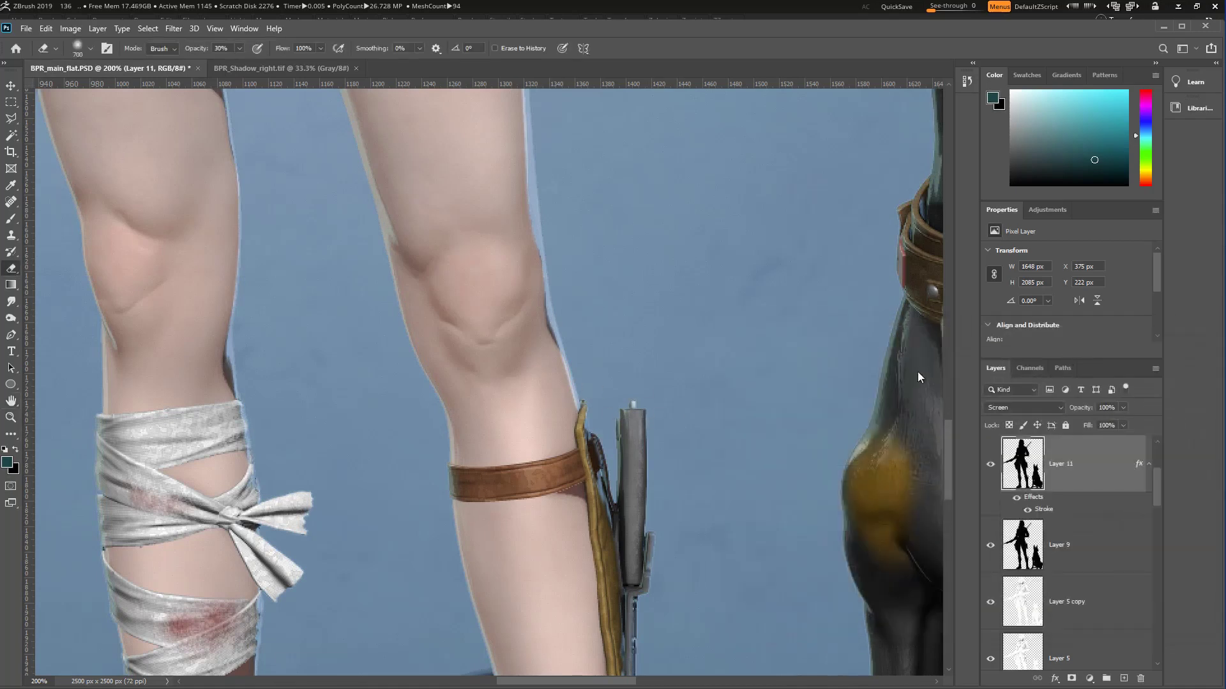
# Step: Compare the edges with Layer 11's stroke hidden and shown, and examine the woman's face and hair
pyautogui.click(1028, 510)
pyautogui.click(1028, 510)
pyautogui.scroll(-2, 546, 281)
pyautogui.moveTo(556, 209); pyautogui.dragTo(600, 384)
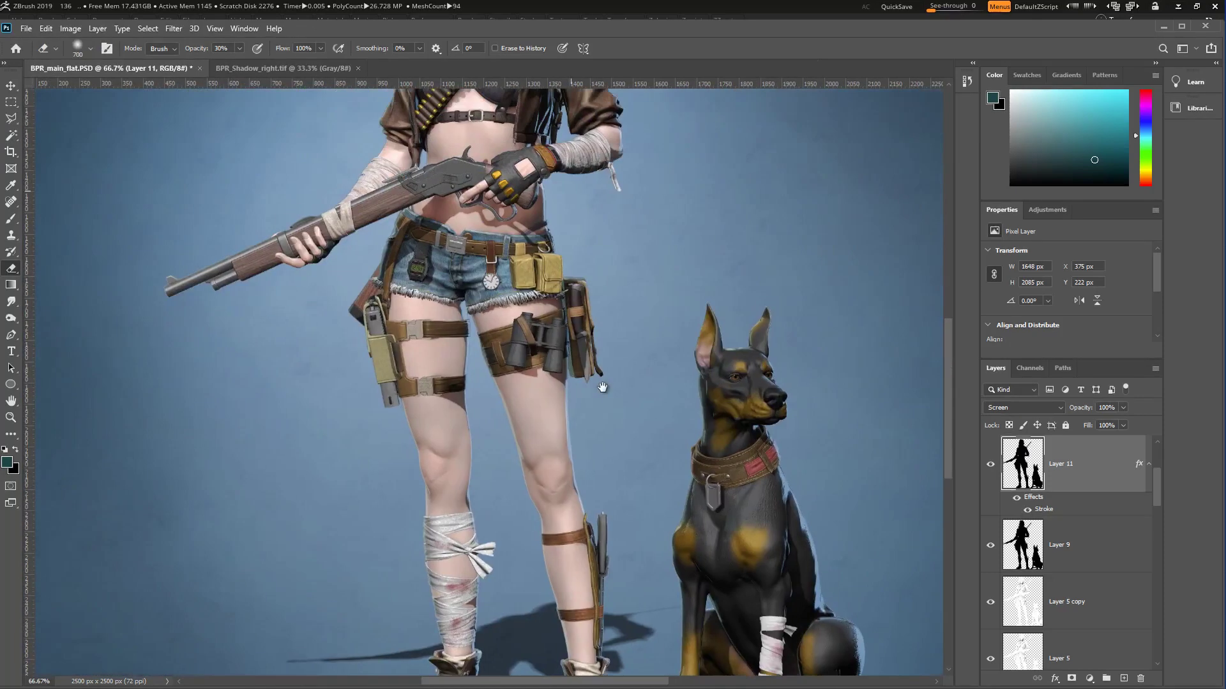
pyautogui.moveTo(588, 304); pyautogui.dragTo(590, 562)
pyautogui.scroll(3, 600, 422)
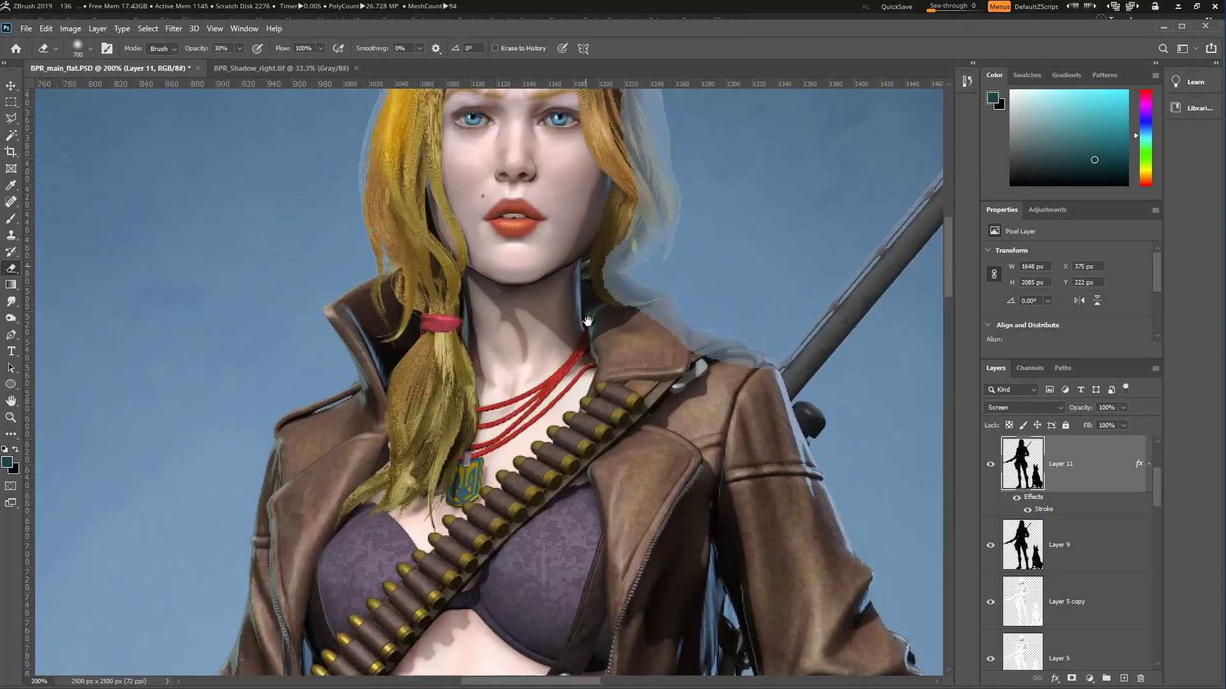
pyautogui.moveTo(600, 422); pyautogui.dragTo(619, 546)
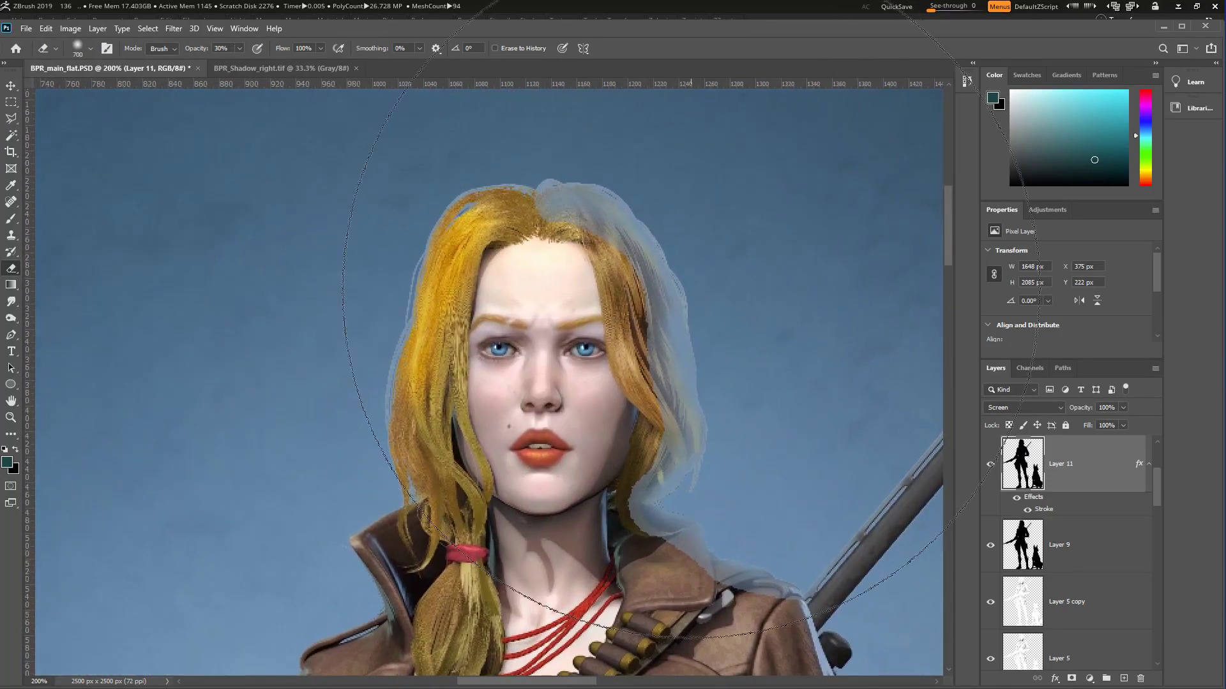
# Step: Reduce the eraser size to 70 px
pyautogui.press('[')
pyautogui.press('[')
pyautogui.press('[')
pyautogui.press('[')
pyautogui.press('[')
pyautogui.press('[')
pyautogui.press('[')
pyautogui.press('[')
pyautogui.press('[')
pyautogui.press('[')
pyautogui.press('[')
pyautogui.press('[')
pyautogui.press('[')
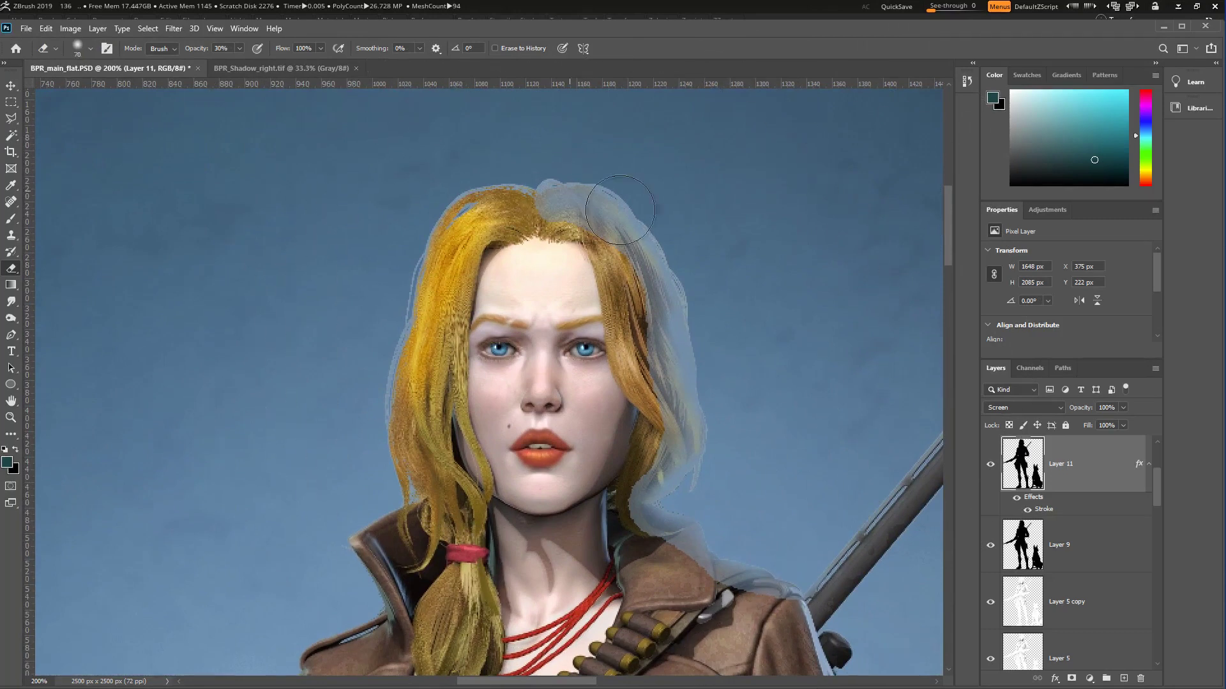
# Step: Compare the light edge around the woman's hair with Layer 11 shown and hidden, leaving the layer hidden
pyautogui.click(990, 465)
pyautogui.click(989, 465)
pyautogui.click(989, 465)
pyautogui.click(989, 468)
pyautogui.click(988, 469)
pyautogui.click(988, 470)
pyautogui.click(988, 469)
pyautogui.moveTo(723, 353); pyautogui.dragTo(714, 298)
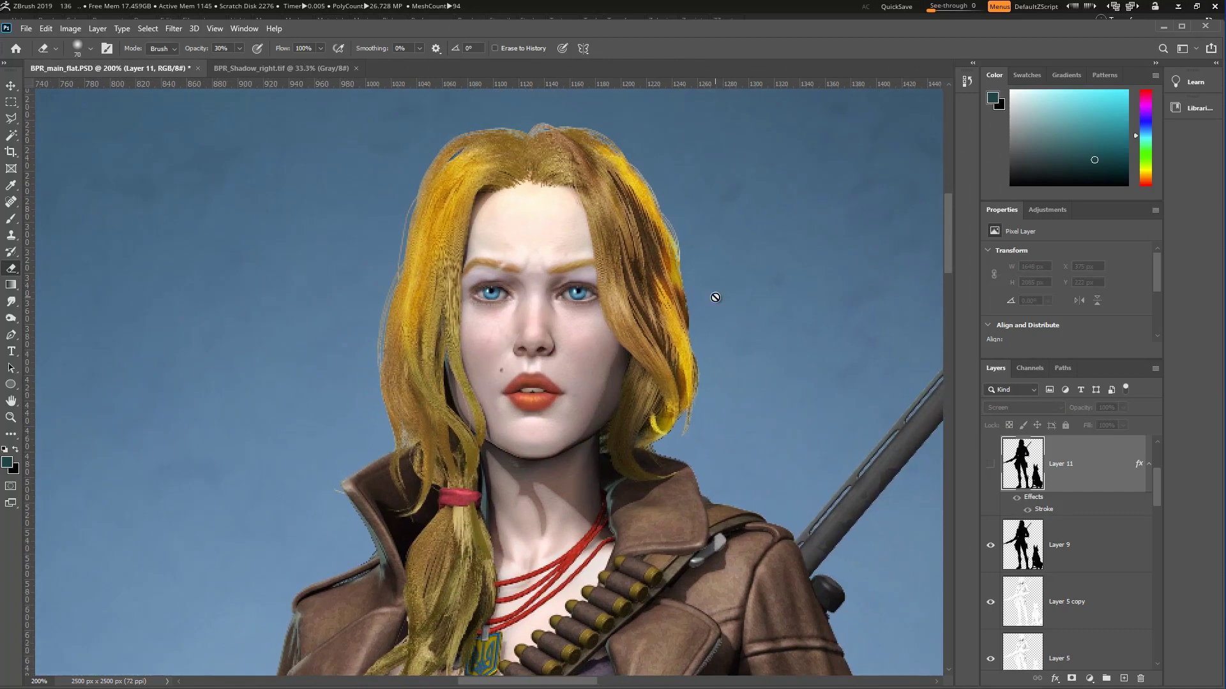
# Step: Show Layer 11, add a layer mask to it, and switch to the Brush tool
pyautogui.click(989, 467)
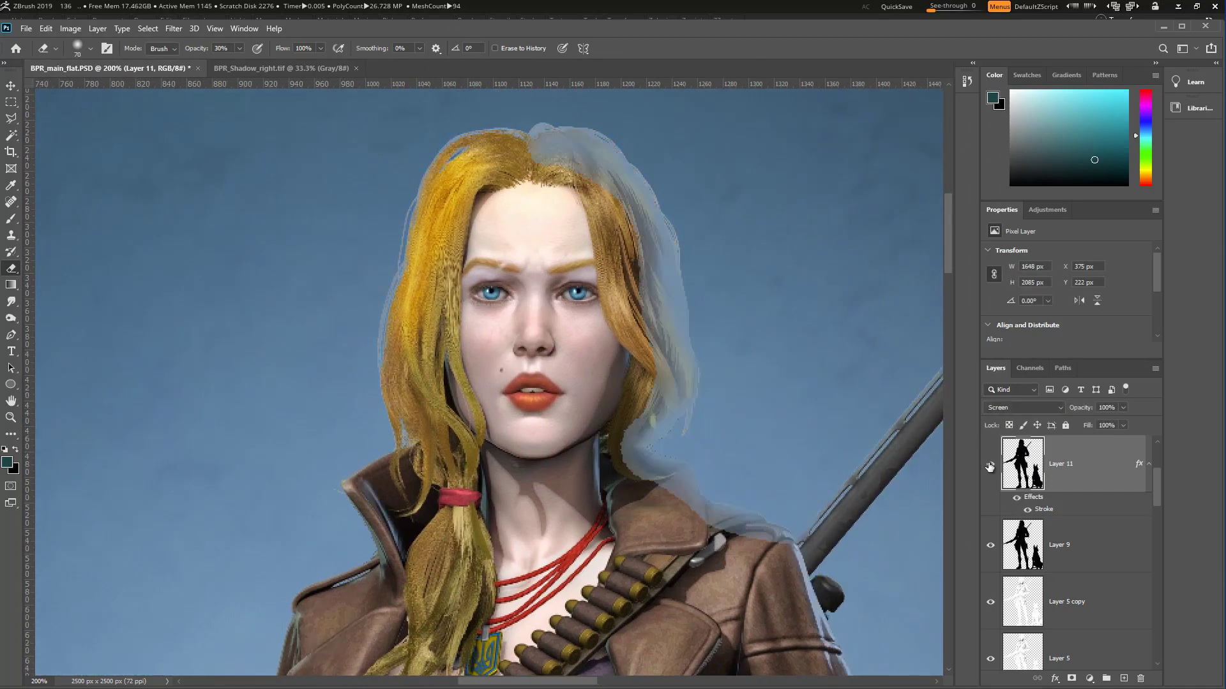
pyautogui.click(1072, 679)
pyautogui.moveTo(569, 159)
pyautogui.mouseDown()
pyautogui.moveTo(595, 177)
pyautogui.moveTo(568, 179)
pyautogui.moveTo(544, 156)
pyautogui.mouseUp()
pyautogui.press('b')
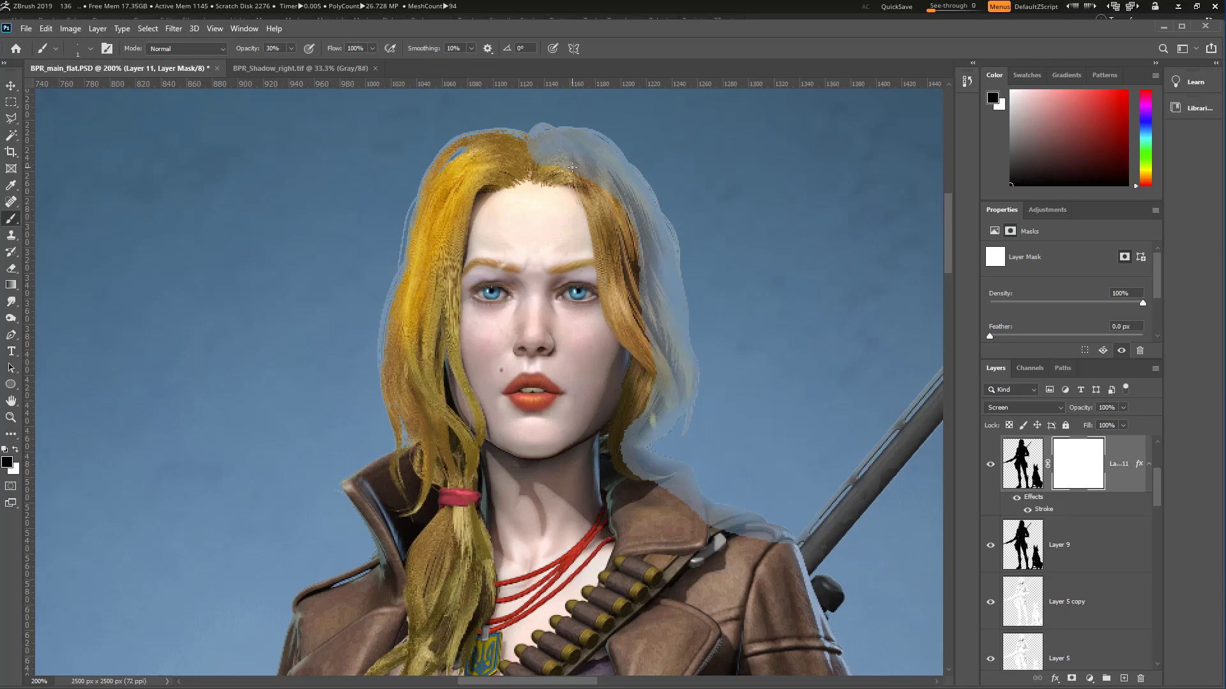
pyautogui.press(']')
pyautogui.press(']')
pyautogui.press(']')
pyautogui.press(']')
pyautogui.press(']')
pyautogui.press(']')
pyautogui.press(']')
pyautogui.press(']')
pyautogui.press(']')
pyautogui.press(']')
pyautogui.press(']')
pyautogui.press(']')
pyautogui.press(']')
pyautogui.press(']')
pyautogui.press(']')
pyautogui.press(']')
pyautogui.press(']')
pyautogui.press(']')
pyautogui.press(']')
pyautogui.press(']')
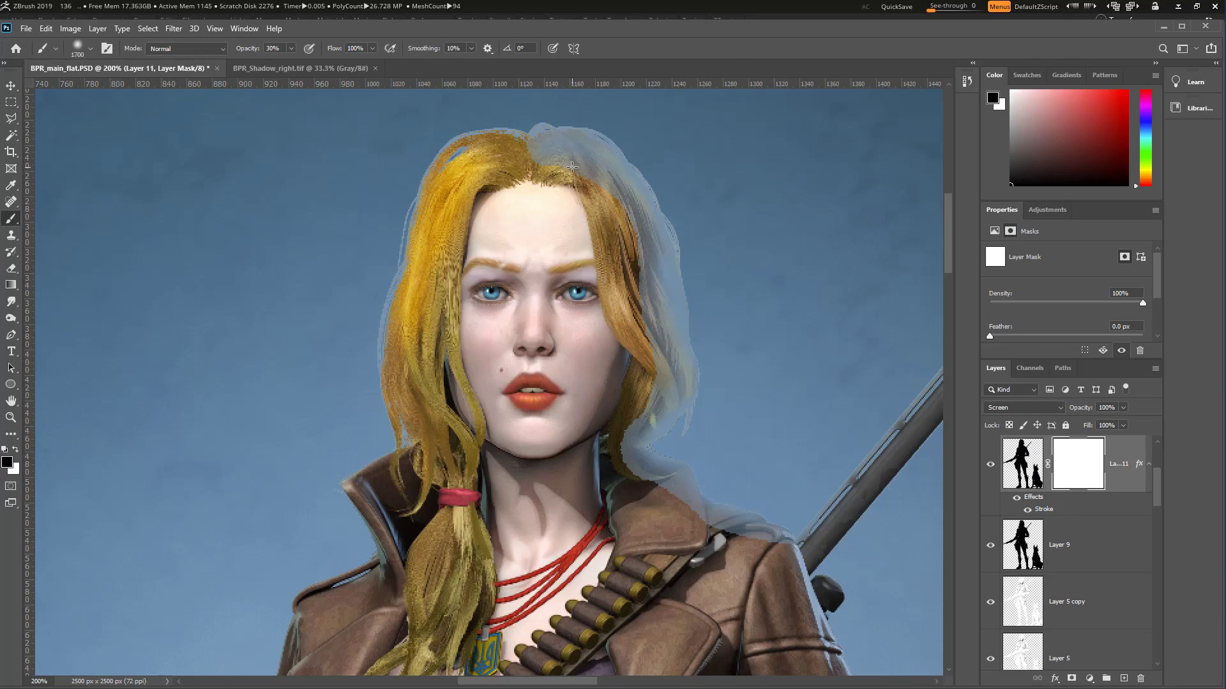
pyautogui.click(590, 197)
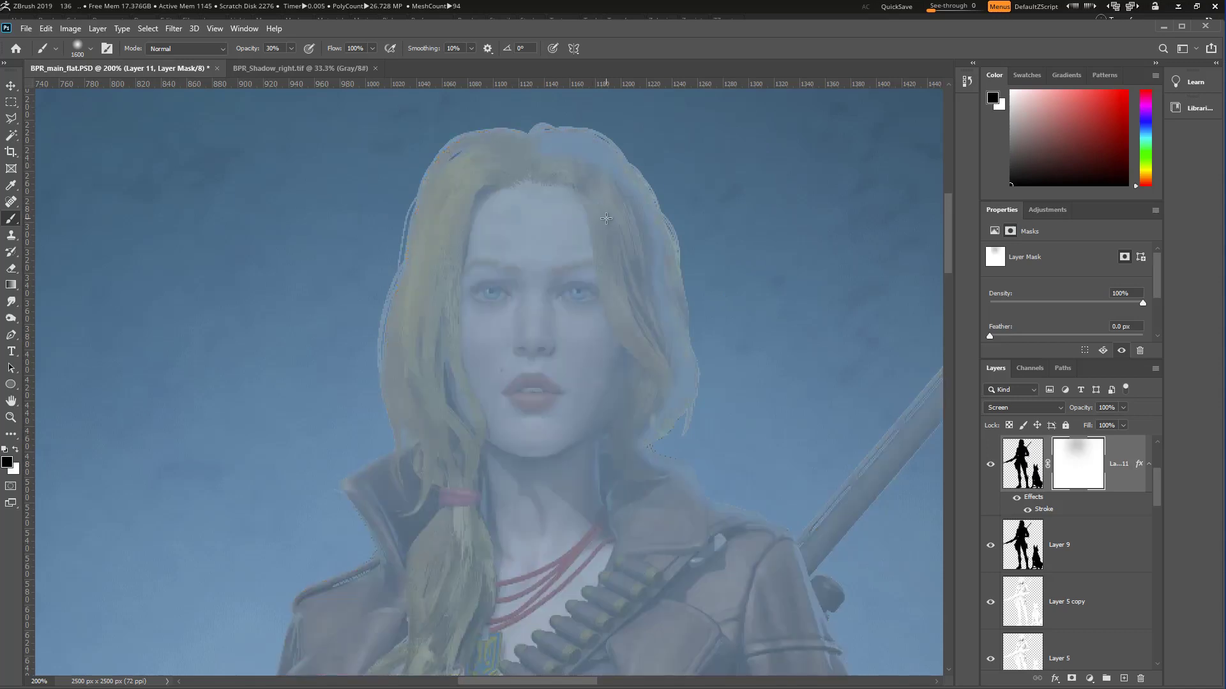
pyautogui.hotkey('ctrl', 'z')
# Step: Try to paint out the light haze over the woman's hair on Layer 11's mask with a 150 px brush
pyautogui.press('[')
pyautogui.press('[')
pyautogui.press('[')
pyautogui.press('[')
pyautogui.press('[')
pyautogui.press('[')
pyautogui.press('[')
pyautogui.press('[')
pyautogui.press('[')
pyautogui.press('[')
pyautogui.press('[')
pyautogui.press('[')
pyautogui.press('[')
pyautogui.press('[')
pyautogui.press('[')
pyautogui.press('[')
pyautogui.press('[')
pyautogui.press('[')
pyautogui.press('[')
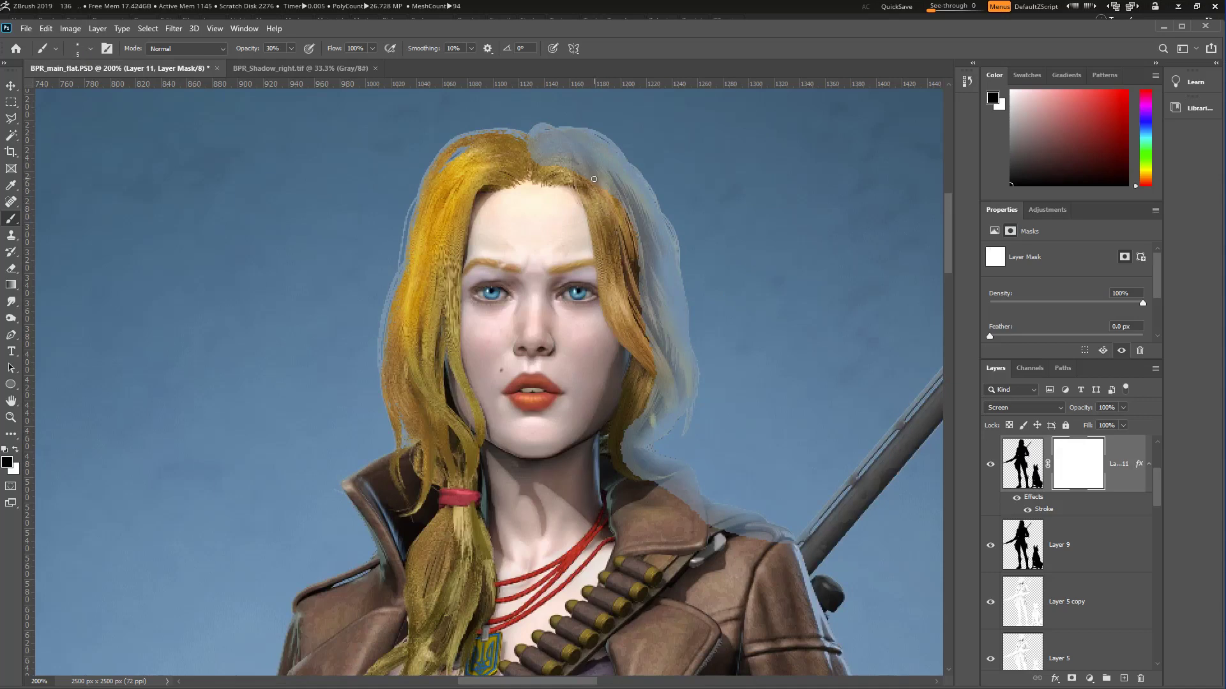
pyautogui.press(']')
pyautogui.press(']')
pyautogui.press(']')
pyautogui.press(']')
pyautogui.press(']')
pyautogui.press(']')
pyautogui.press(']')
pyautogui.press(']')
pyautogui.press(']')
pyautogui.press(']')
pyautogui.press(']')
pyautogui.press(']')
pyautogui.press(']')
pyautogui.press(']')
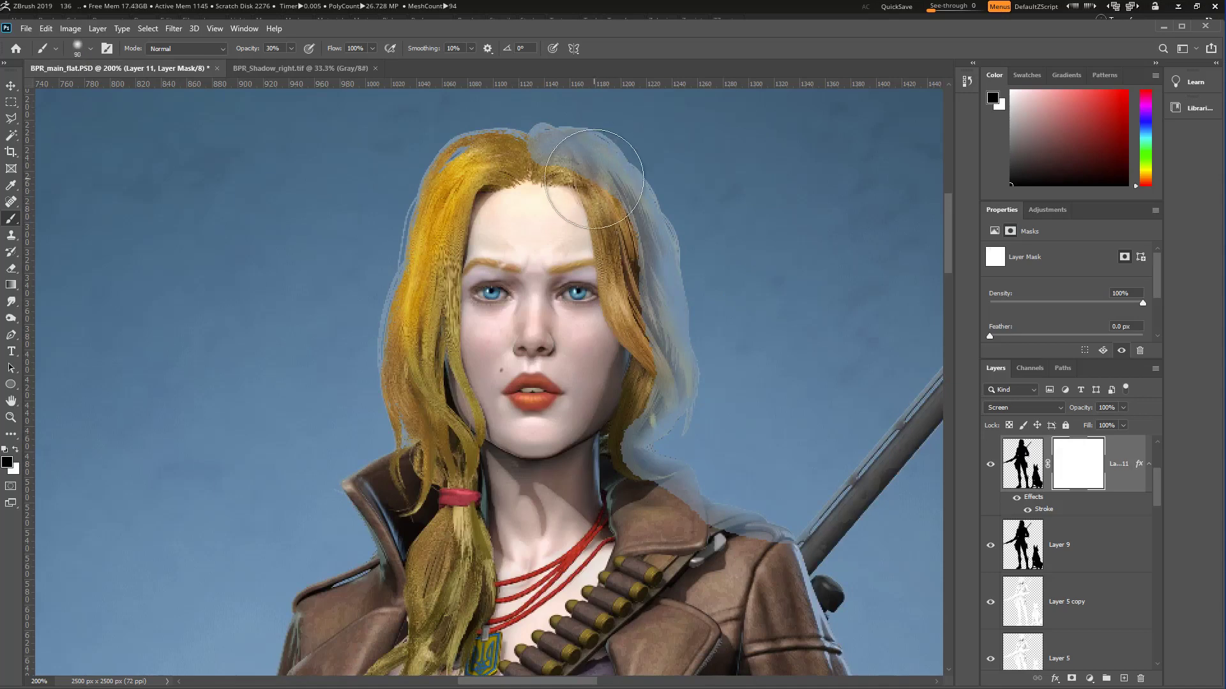
pyautogui.click(565, 164)
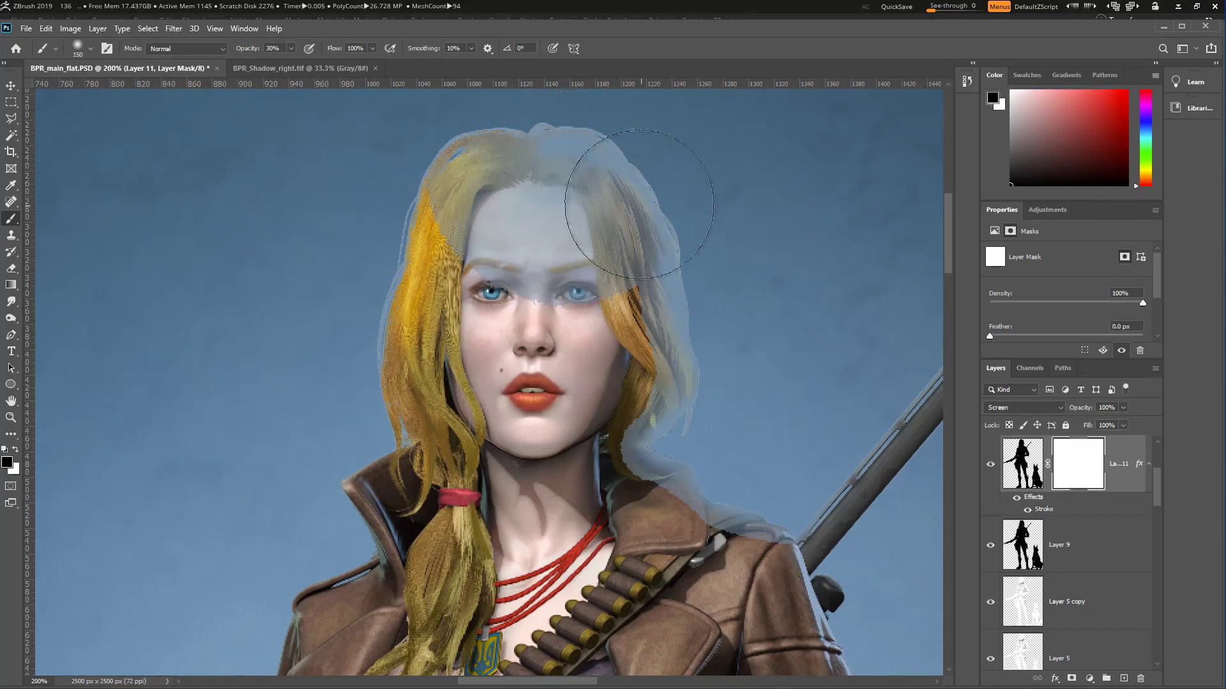
pyautogui.hotkey('ctrl', 'z')
pyautogui.click(621, 180)
pyautogui.click(621, 180)
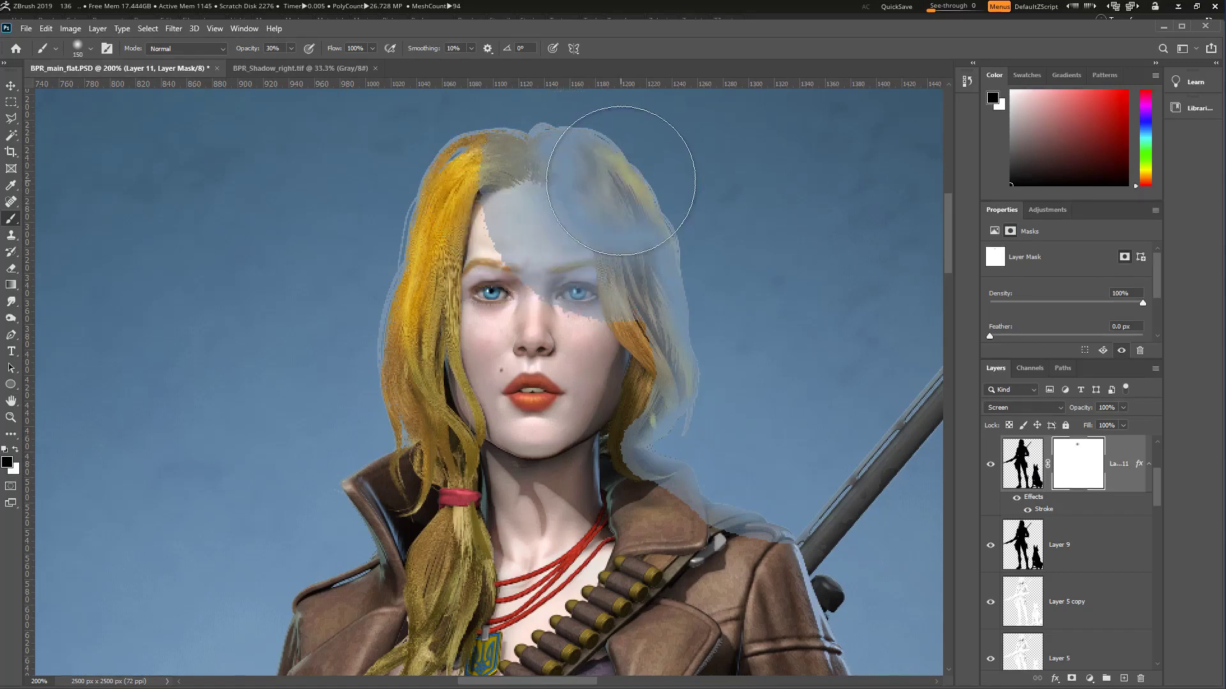
pyautogui.hotkey('ctrl', 'z')
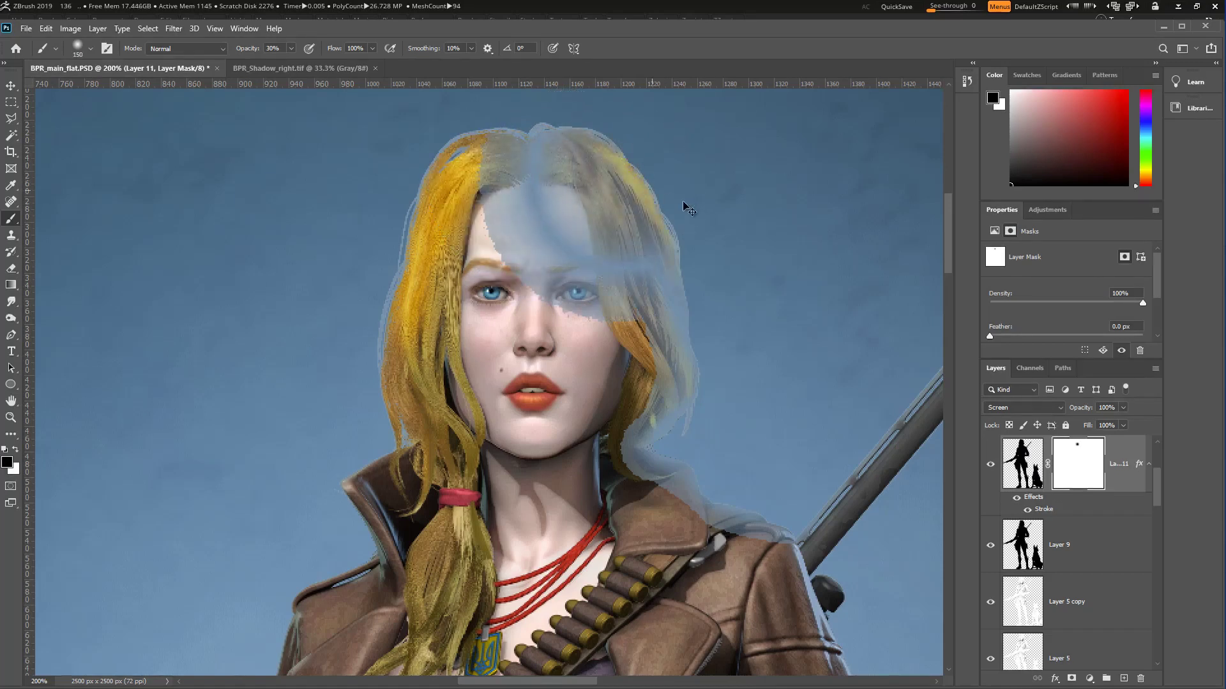
pyautogui.hotkey('ctrl', 'z')
pyautogui.hotkey('ctrl', 'z')
pyautogui.hotkey('ctrl', 'z')
pyautogui.hotkey('ctrl', 'z')
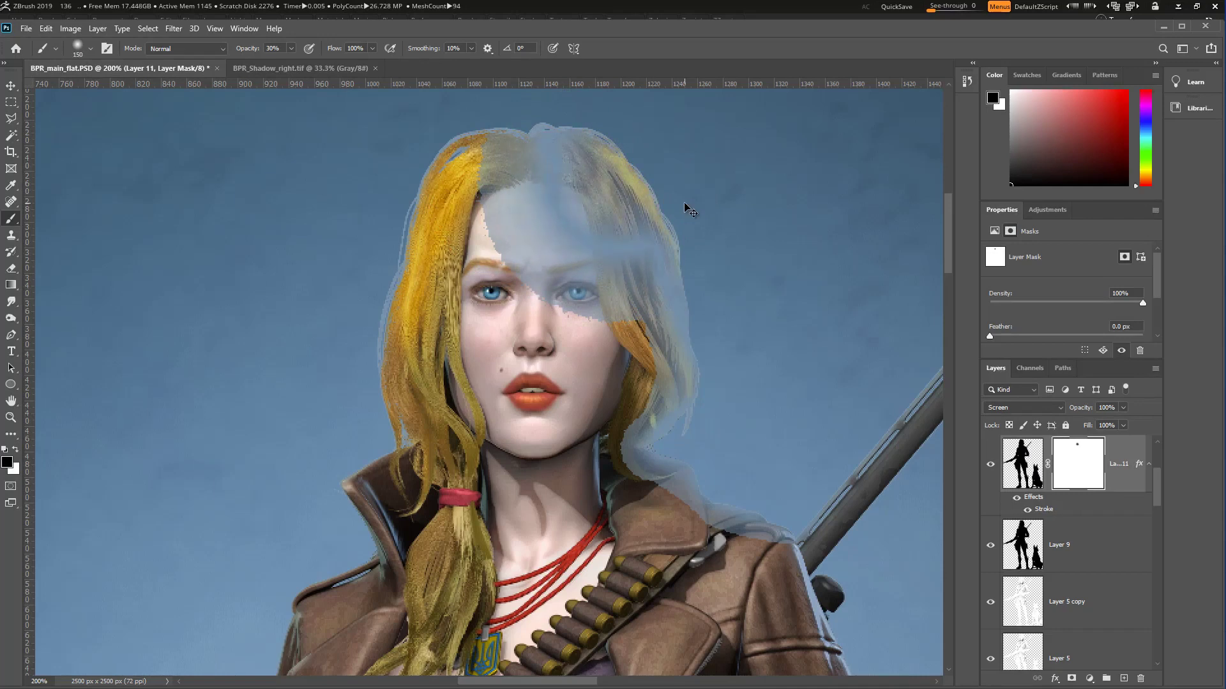
pyautogui.hotkey('ctrl', 'shift', 'z')
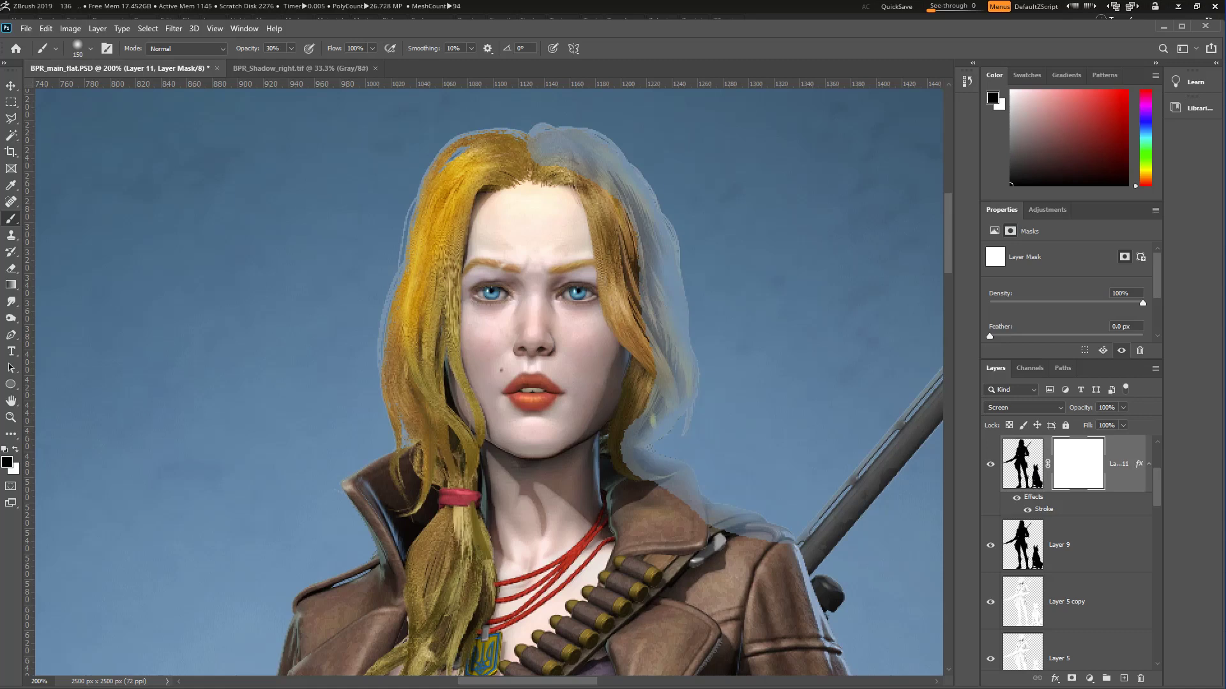
# Step: Enable Layer Mask Hides Effects in Layer 11's blending options and apply the layer style
pyautogui.rightClick(1032, 497)
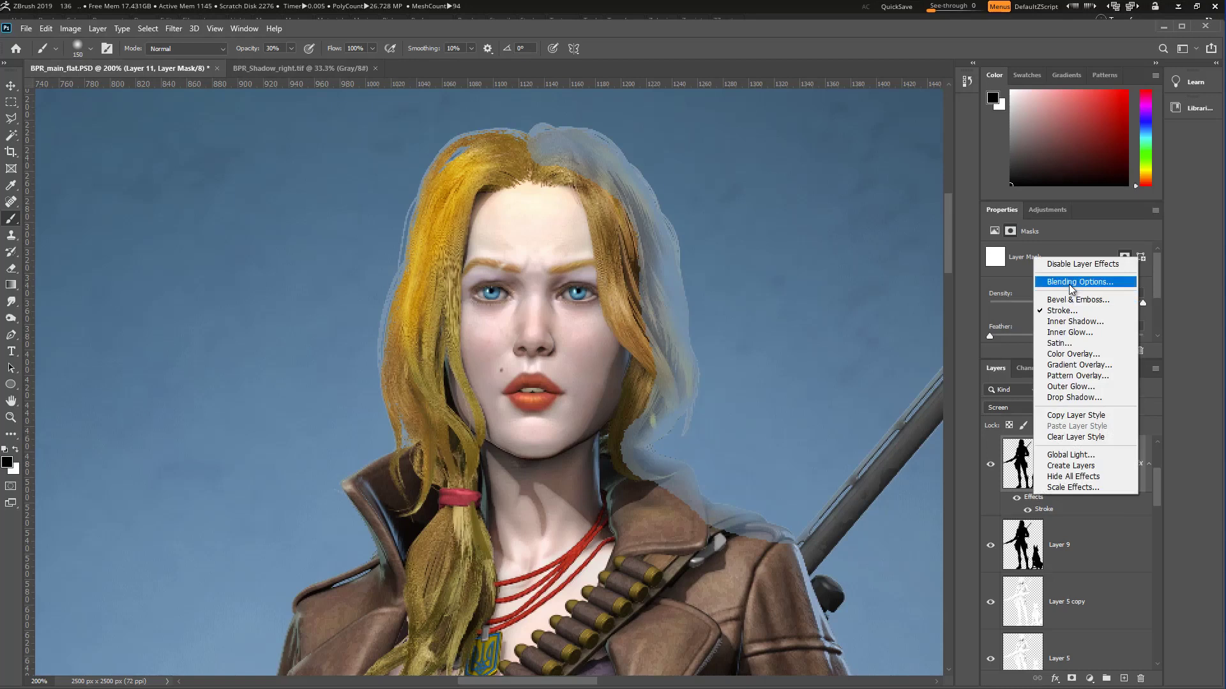
pyautogui.click(1078, 282)
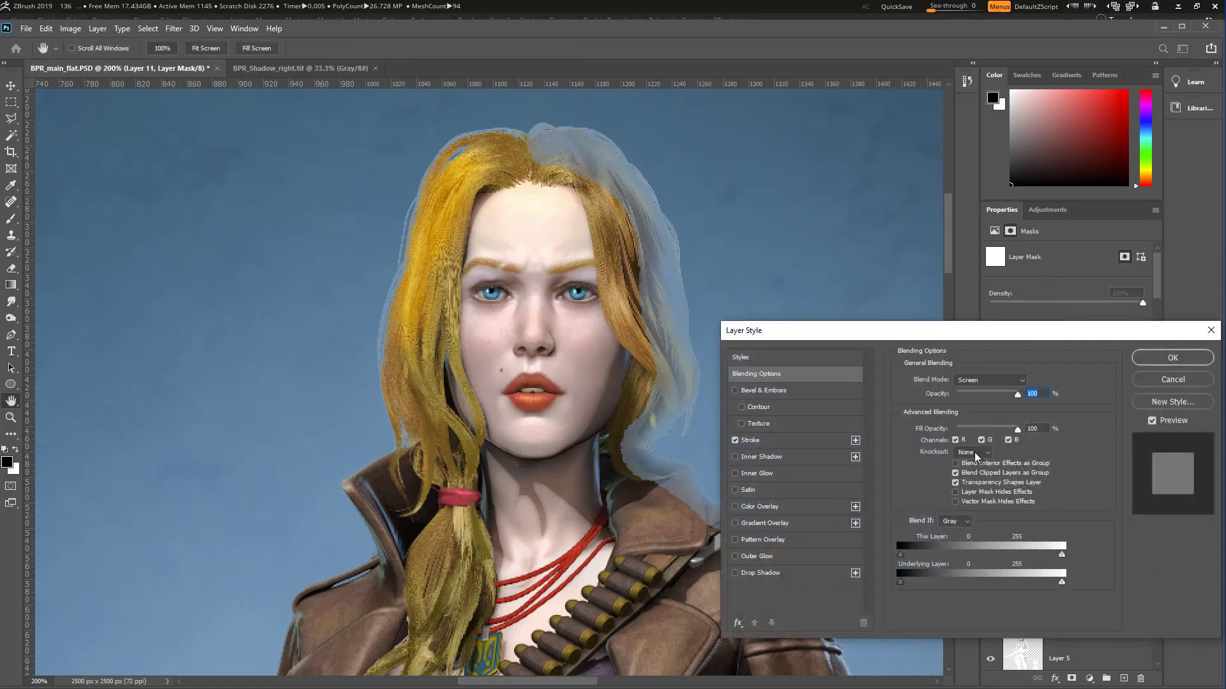
pyautogui.click(955, 492)
pyautogui.click(1152, 359)
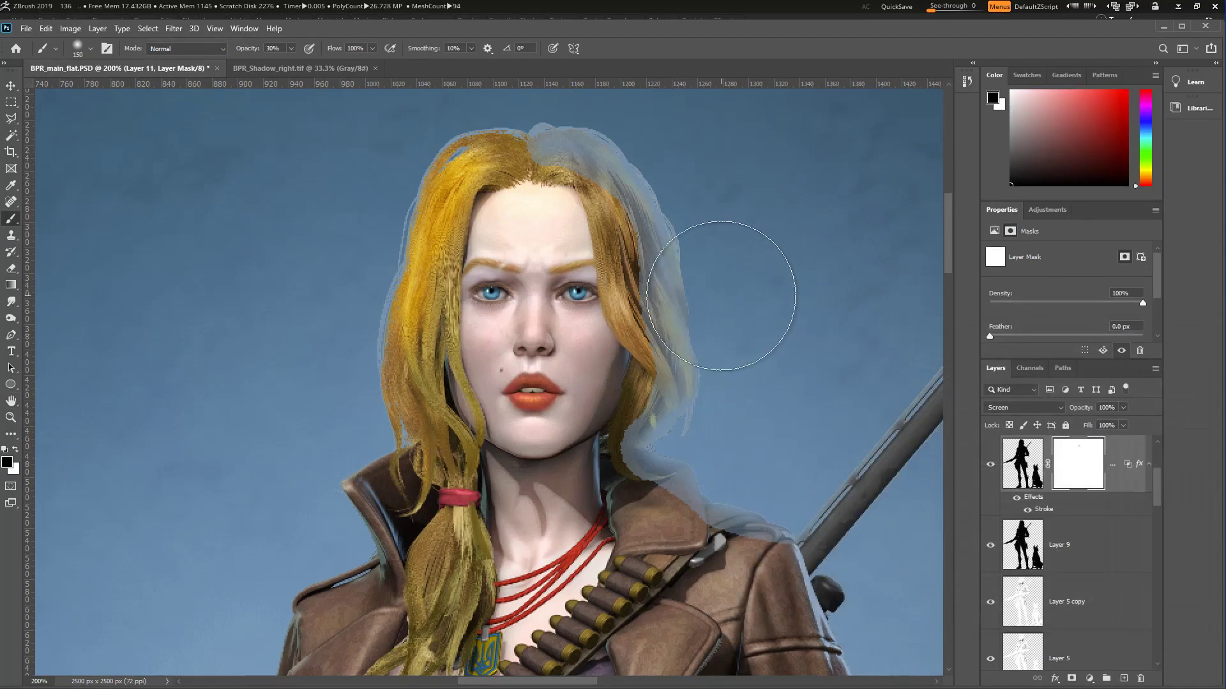
# Step: Paint black on Layer 11's mask with a 50 px brush to remove the haze from the woman's hair down to the shoulder
pyautogui.press('[')
pyautogui.press('[')
pyautogui.press('[')
pyautogui.press('[')
pyautogui.press('[')
pyautogui.press('[')
pyautogui.press('[')
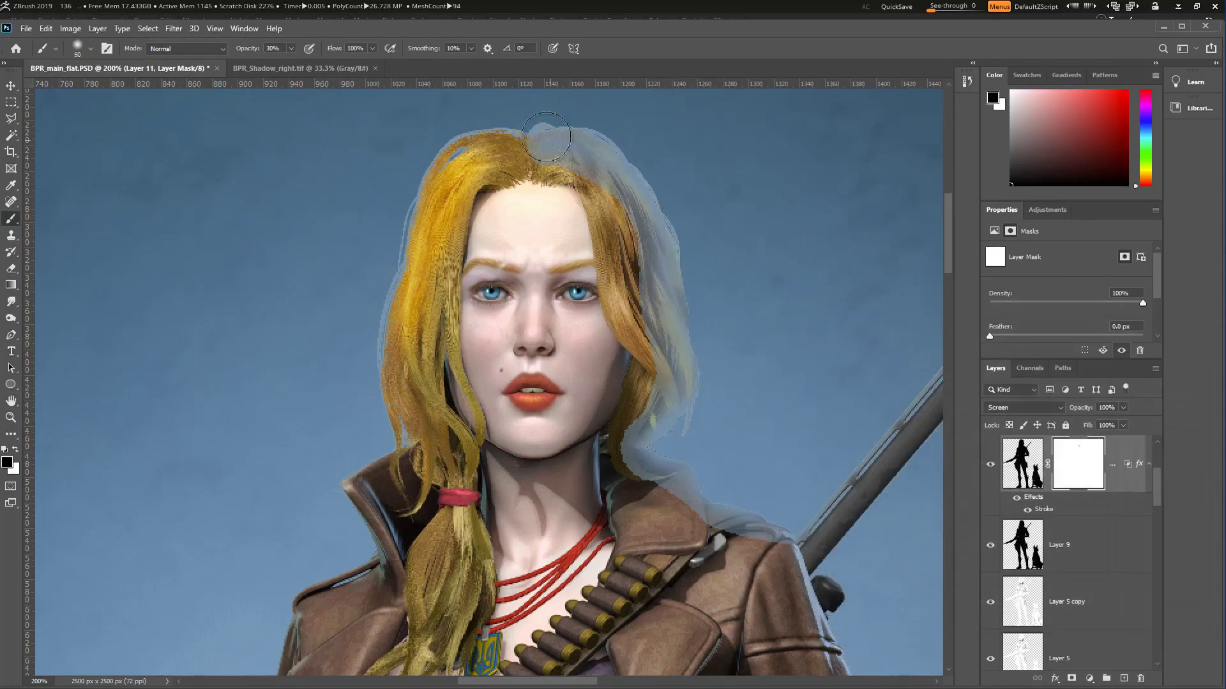
pyautogui.moveTo(569, 143)
pyautogui.mouseDown()
pyautogui.moveTo(604, 161)
pyautogui.moveTo(545, 122)
pyautogui.moveTo(618, 183)
pyautogui.moveTo(540, 136)
pyautogui.moveTo(571, 153)
pyautogui.moveTo(546, 131)
pyautogui.moveTo(580, 139)
pyautogui.moveTo(627, 184)
pyautogui.moveTo(657, 240)
pyautogui.moveTo(630, 182)
pyautogui.moveTo(660, 284)
pyautogui.moveTo(623, 188)
pyautogui.moveTo(664, 255)
pyautogui.moveTo(607, 165)
pyautogui.moveTo(664, 256)
pyautogui.moveTo(645, 196)
pyautogui.moveTo(649, 290)
pyautogui.moveTo(653, 254)
pyautogui.moveTo(678, 369)
pyautogui.moveTo(651, 276)
pyautogui.mouseUp()
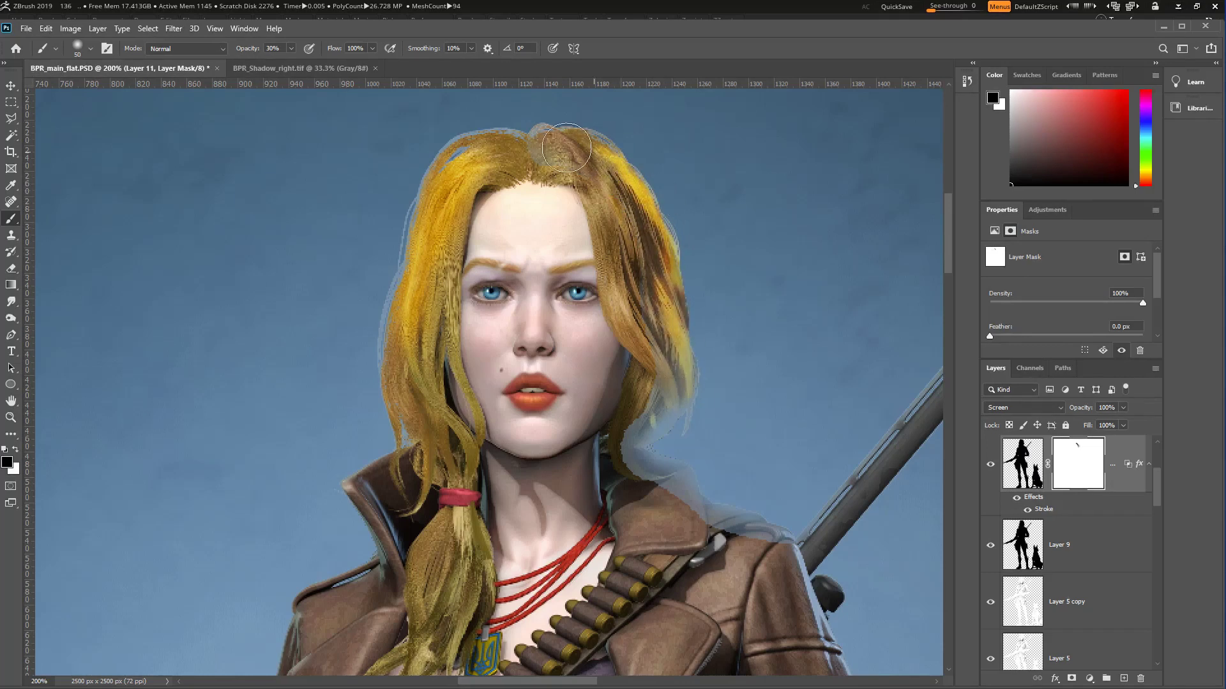
pyautogui.moveTo(532, 143)
pyautogui.mouseDown()
pyautogui.moveTo(608, 153)
pyautogui.moveTo(674, 286)
pyautogui.moveTo(677, 259)
pyautogui.moveTo(684, 370)
pyautogui.moveTo(682, 341)
pyautogui.moveTo(672, 422)
pyautogui.moveTo(668, 381)
pyautogui.moveTo(646, 420)
pyautogui.moveTo(658, 396)
pyautogui.moveTo(650, 441)
pyautogui.moveTo(627, 446)
pyautogui.moveTo(630, 469)
pyautogui.moveTo(614, 437)
pyautogui.moveTo(623, 426)
pyautogui.moveTo(637, 473)
pyautogui.moveTo(658, 445)
pyautogui.moveTo(723, 496)
pyautogui.moveTo(681, 500)
pyautogui.moveTo(690, 512)
pyautogui.moveTo(657, 493)
pyautogui.moveTo(669, 498)
pyautogui.moveTo(660, 504)
pyautogui.moveTo(758, 502)
pyautogui.moveTo(733, 545)
pyautogui.moveTo(804, 525)
pyautogui.moveTo(722, 549)
pyautogui.moveTo(680, 527)
pyautogui.moveTo(732, 522)
pyautogui.mouseUp()
# Step: Examine the figure's edges down to the boots and the dog's legs, comparing Layer 11's stroke hidden and shown
pyautogui.moveTo(588, 473)
pyautogui.mouseDown()
pyautogui.moveTo(665, 470)
pyautogui.moveTo(588, 285)
pyautogui.mouseUp()
pyautogui.moveTo(687, 436); pyautogui.dragTo(606, 255)
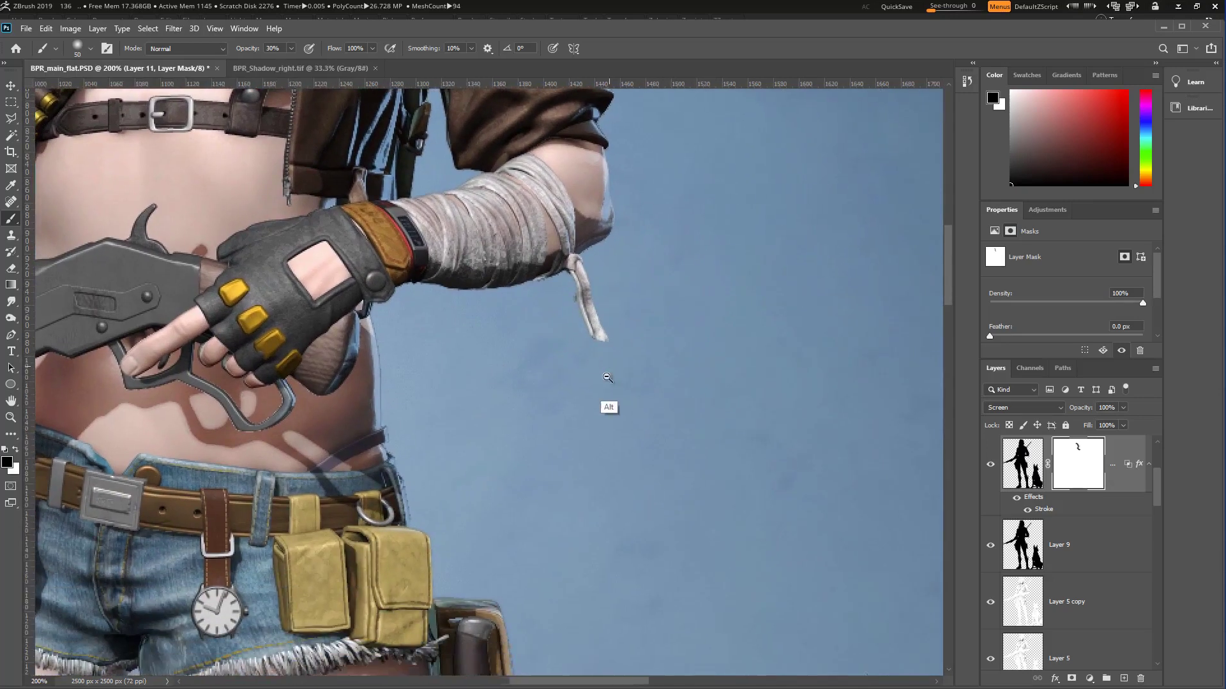
pyautogui.keyDown('alt'); pyautogui.click(608, 386); pyautogui.keyUp('alt')
pyautogui.moveTo(582, 432); pyautogui.dragTo(607, 269)
pyautogui.moveTo(589, 384)
pyautogui.mouseDown()
pyautogui.moveTo(602, 348)
pyautogui.moveTo(690, 460)
pyautogui.moveTo(714, 320)
pyautogui.moveTo(674, 328)
pyautogui.mouseUp()
pyautogui.scroll(2, 673, 588)
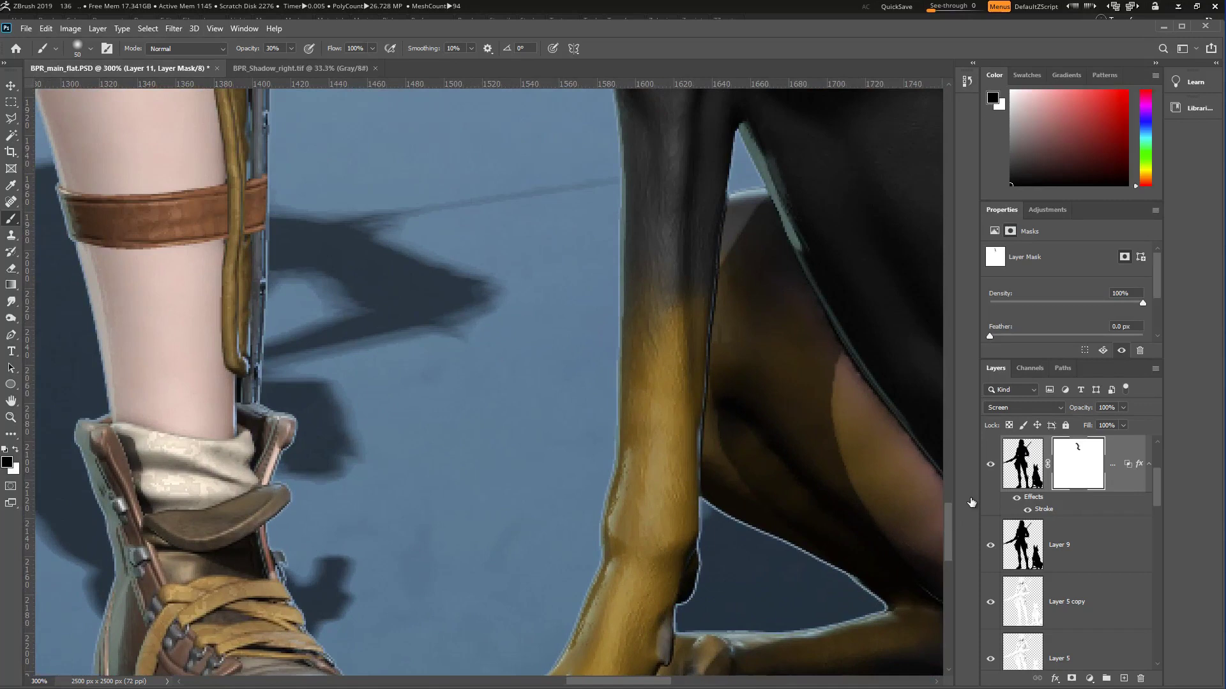
pyautogui.hotkey('ctrl', '2')
pyautogui.click(1026, 510)
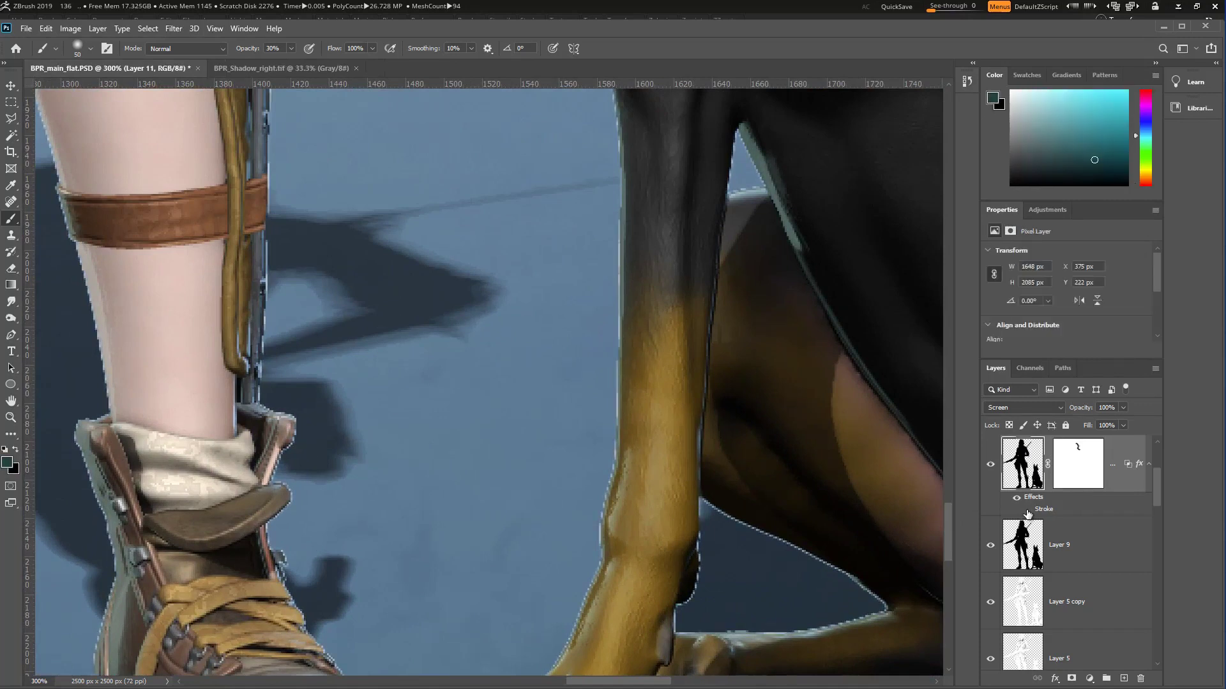
pyautogui.click(1026, 510)
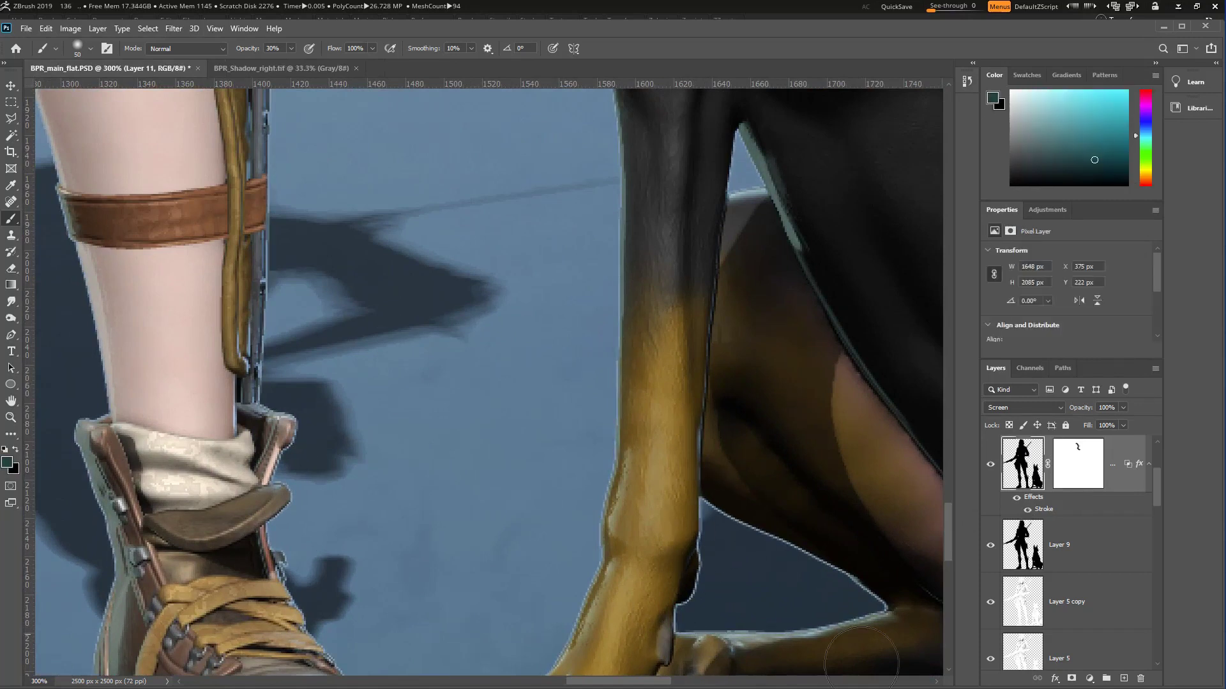
# Step: Set Layer 11's stroke color to a dark blue sampled from the floor shadow and apply the layer style
pyautogui.moveTo(618, 479); pyautogui.dragTo(656, 480)
pyautogui.moveTo(567, 462); pyautogui.dragTo(642, 466)
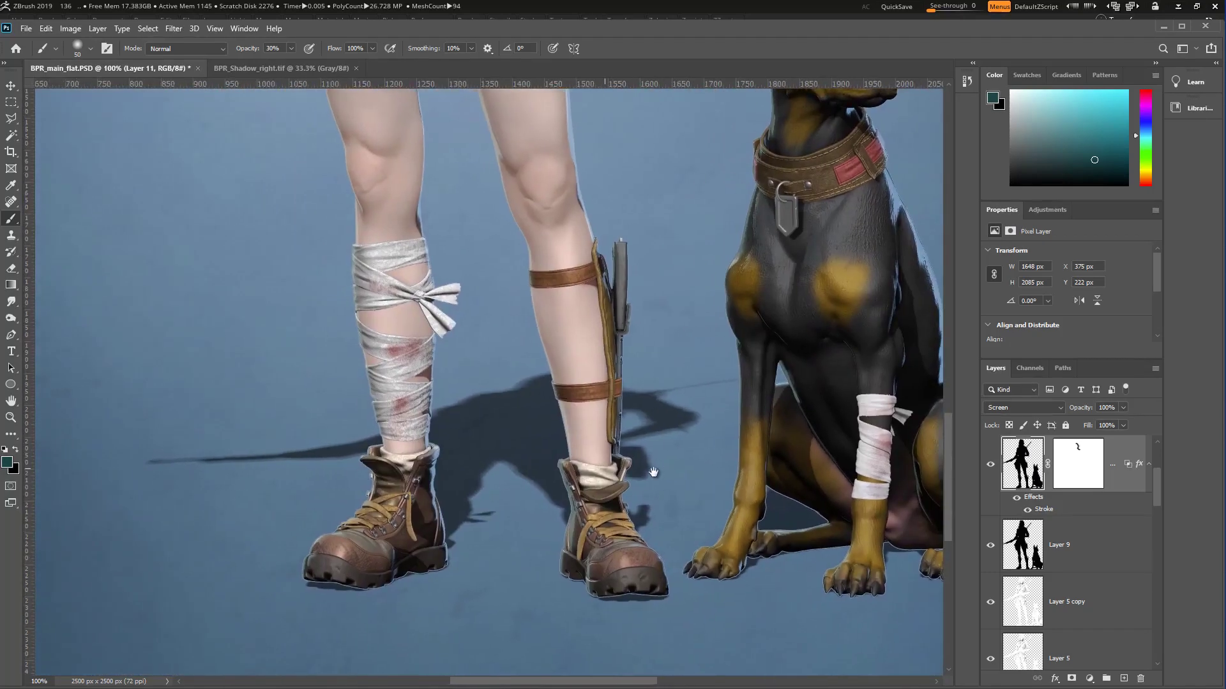
pyautogui.click(648, 601)
pyautogui.keyDown('alt'); pyautogui.click(637, 582); pyautogui.keyUp('alt')
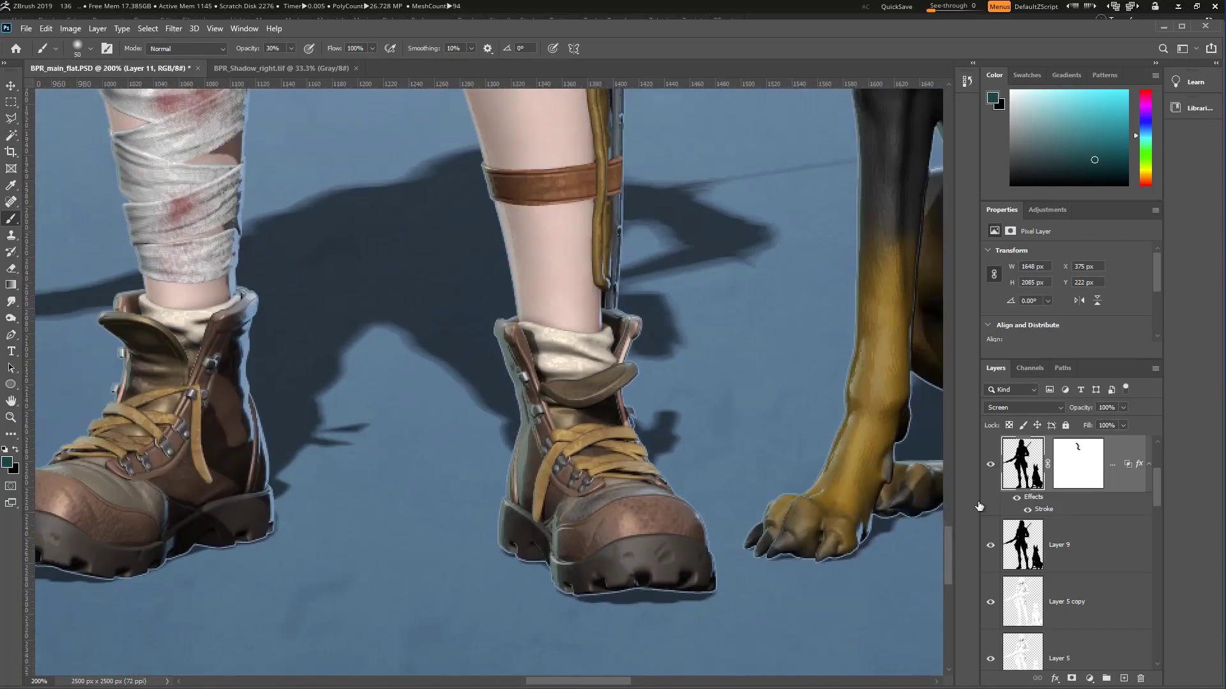
pyautogui.doubleClick(1044, 510)
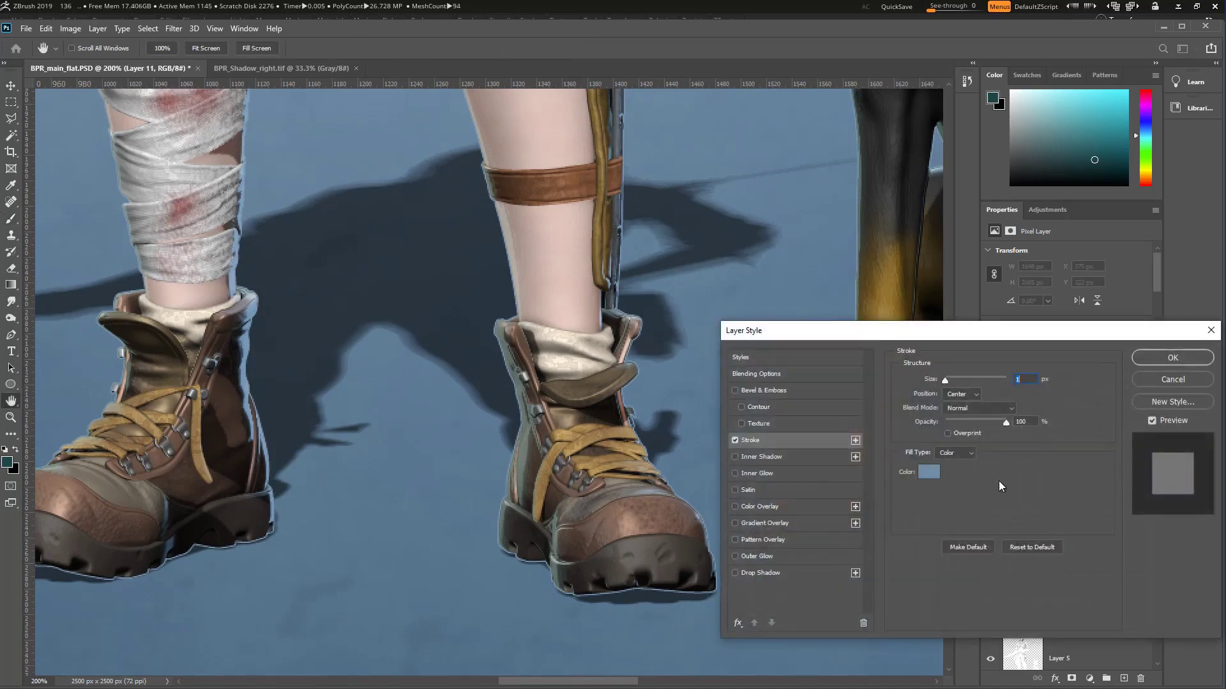
pyautogui.click(930, 473)
pyautogui.click(682, 563)
pyautogui.click(701, 162)
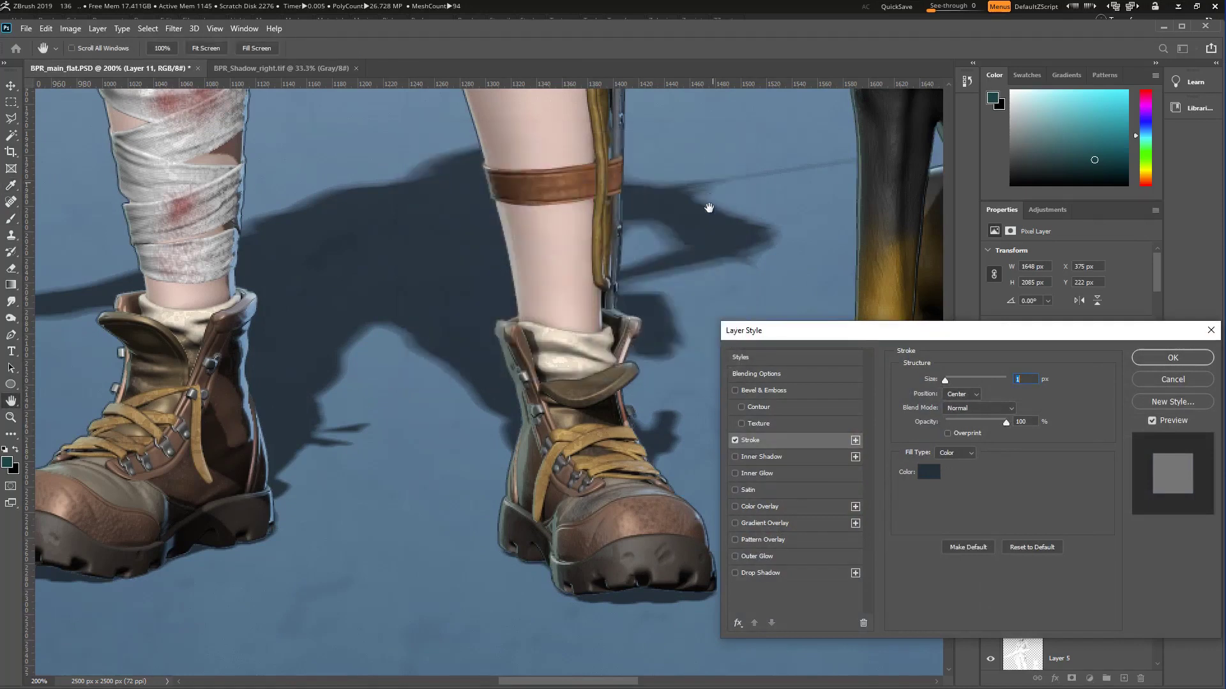
pyautogui.keyDown('alt'); pyautogui.click(668, 281); pyautogui.keyUp('alt')
pyautogui.moveTo(719, 226); pyautogui.dragTo(678, 336)
pyautogui.moveTo(734, 254); pyautogui.dragTo(702, 467)
pyautogui.click(1193, 362)
# Step: Set Layer 11's stroke color to 577790, sampled from the blue floor between the boots, and apply the layer style
pyautogui.moveTo(653, 262); pyautogui.dragTo(776, 287)
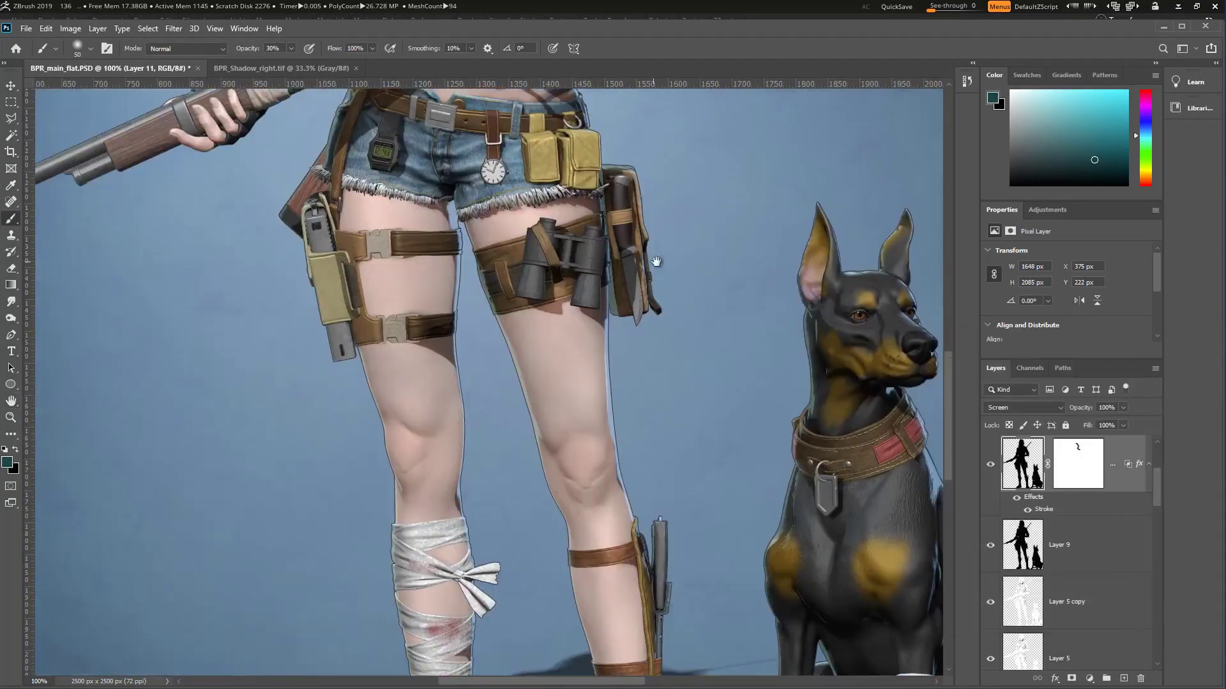
pyautogui.click(577, 416)
pyautogui.click(577, 417)
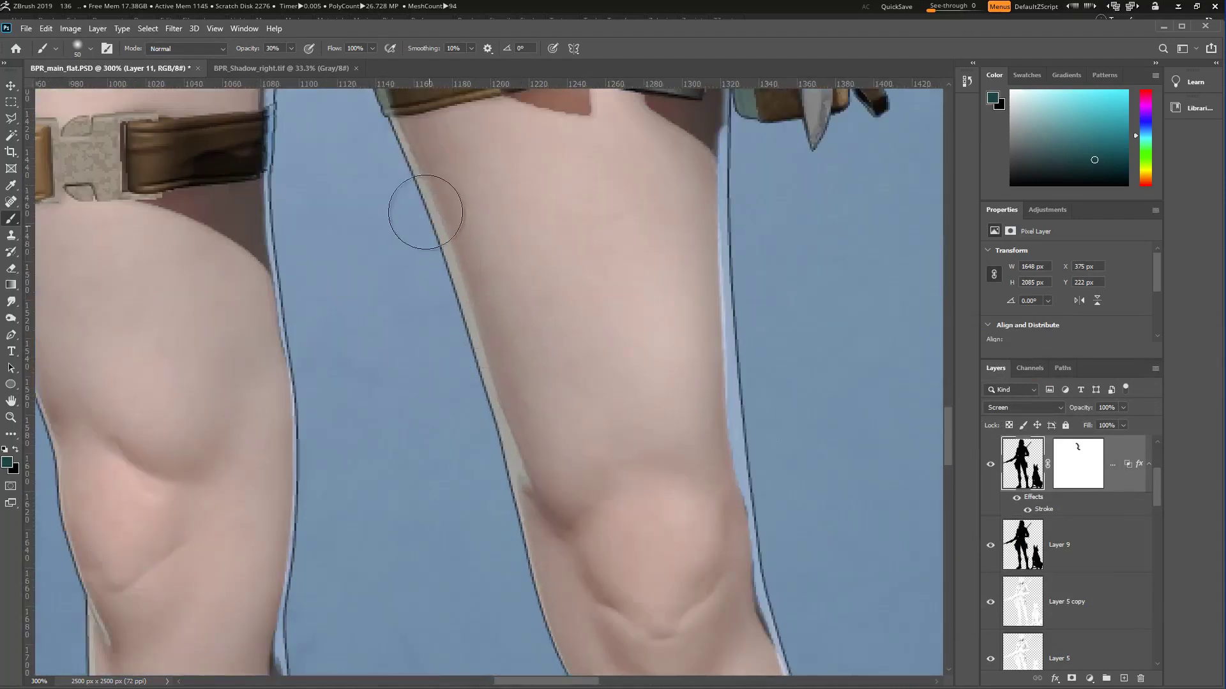
pyautogui.moveTo(753, 527); pyautogui.dragTo(763, 275)
pyautogui.moveTo(707, 408); pyautogui.dragTo(656, 230)
pyautogui.moveTo(655, 316); pyautogui.dragTo(648, 166)
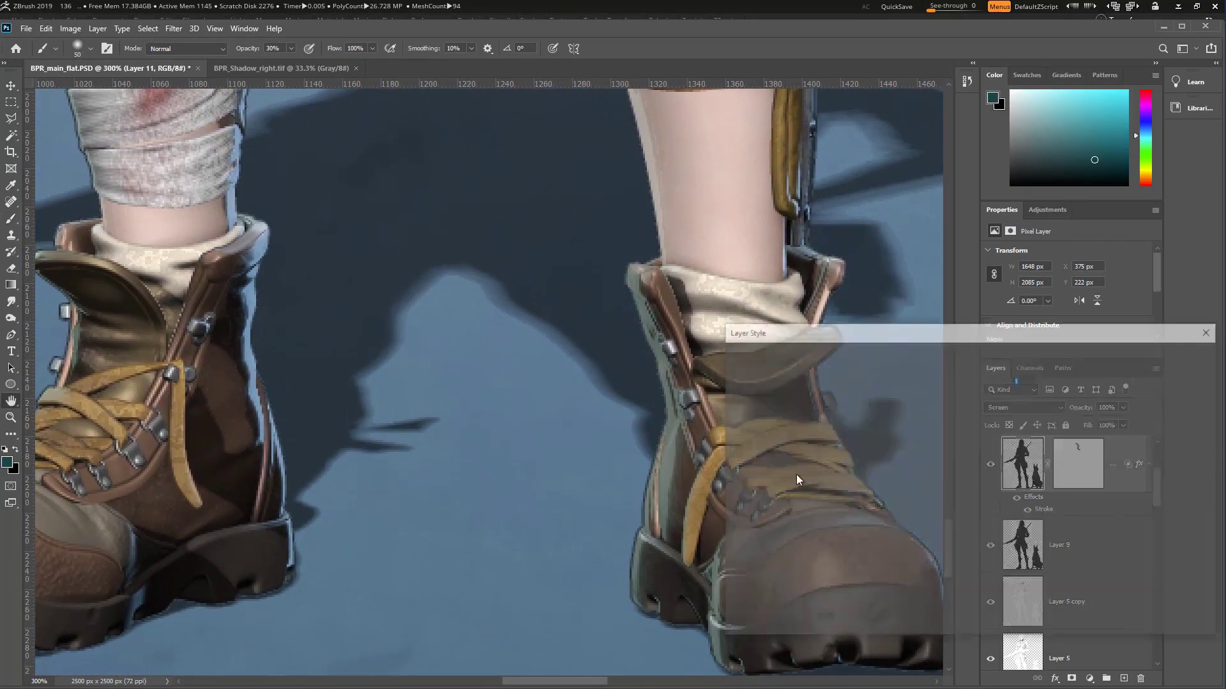
pyautogui.click(930, 474)
pyautogui.click(569, 454)
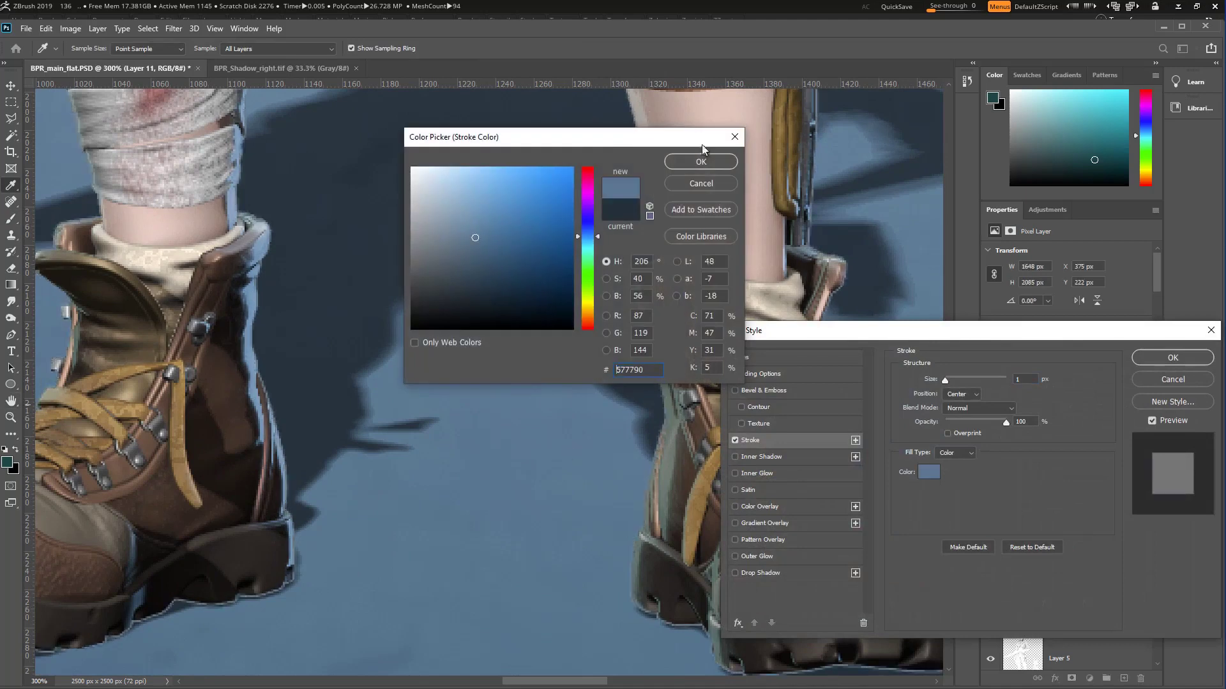
pyautogui.click(700, 159)
pyautogui.moveTo(608, 320); pyautogui.dragTo(568, 254)
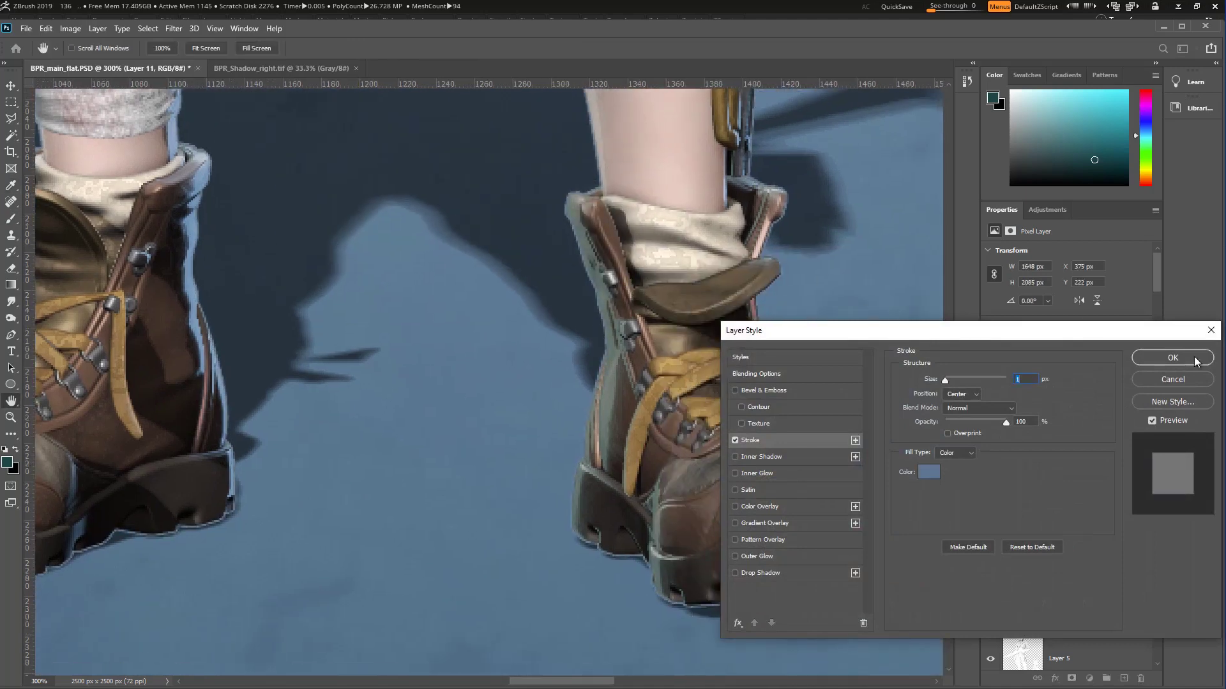
pyautogui.click(1200, 358)
# Step: Paint black on Layer 11's mask to remove the light outline beneath the soles of both boots
pyautogui.click(1078, 458)
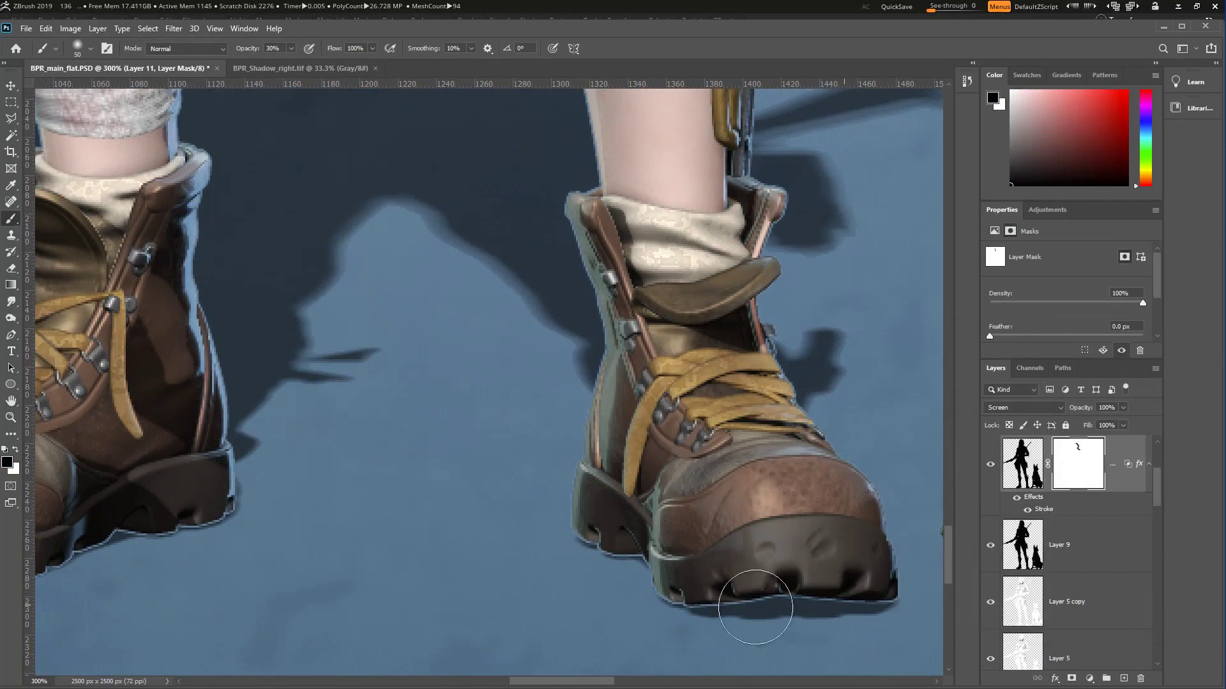
pyautogui.moveTo(670, 596)
pyautogui.mouseDown()
pyautogui.moveTo(629, 569)
pyautogui.moveTo(607, 571)
pyautogui.moveTo(588, 550)
pyautogui.mouseUp()
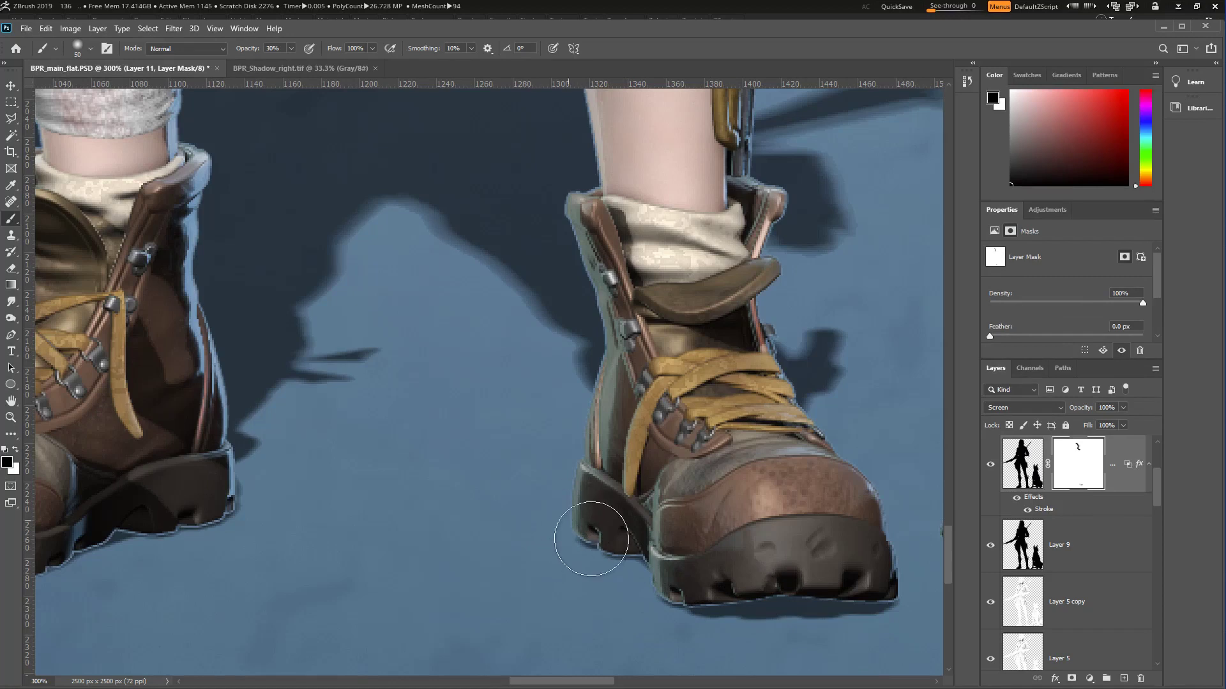
pyautogui.moveTo(662, 517); pyautogui.dragTo(734, 506)
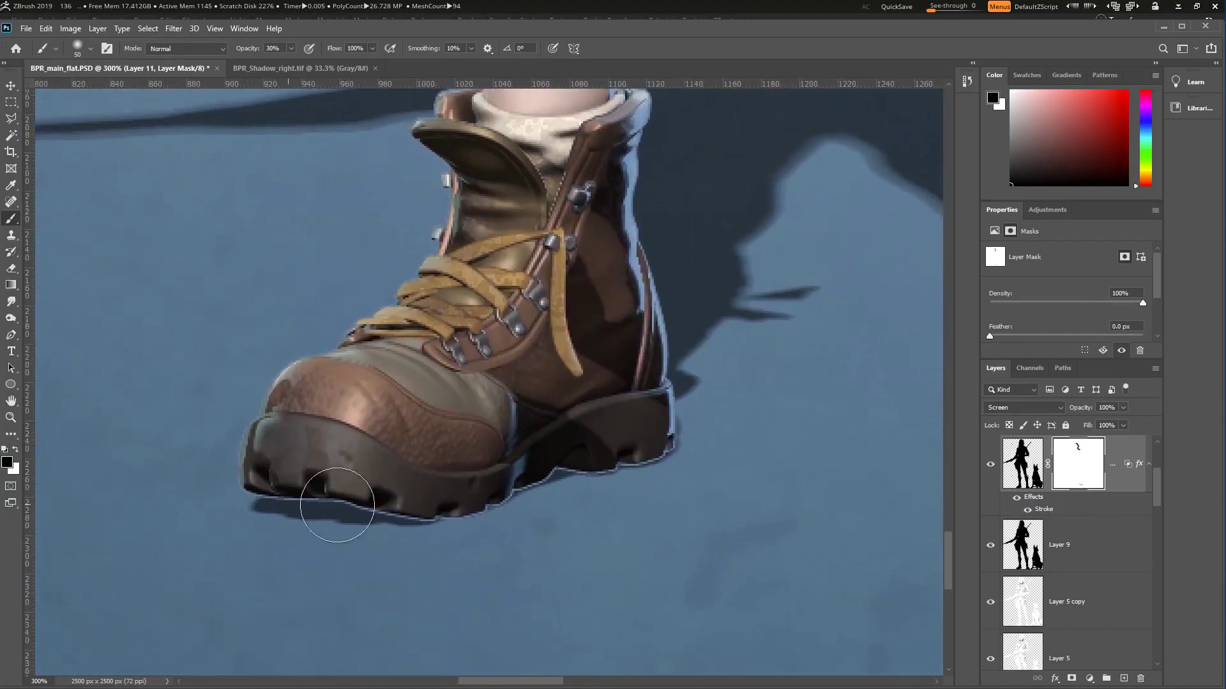
pyautogui.moveTo(287, 511)
pyautogui.mouseDown()
pyautogui.moveTo(535, 506)
pyautogui.moveTo(532, 491)
pyautogui.moveTo(678, 459)
pyautogui.moveTo(599, 471)
pyautogui.moveTo(650, 462)
pyautogui.moveTo(540, 493)
pyautogui.moveTo(705, 456)
pyautogui.mouseUp()
# Step: Paint black at 30% opacity on Layer 11's mask to remove the light outline along the boot and the dog's front legs and paws
pyautogui.moveTo(705, 277); pyautogui.dragTo(313, 427)
pyautogui.moveTo(531, 476); pyautogui.dragTo(255, 462)
pyautogui.moveTo(551, 456); pyautogui.dragTo(581, 462)
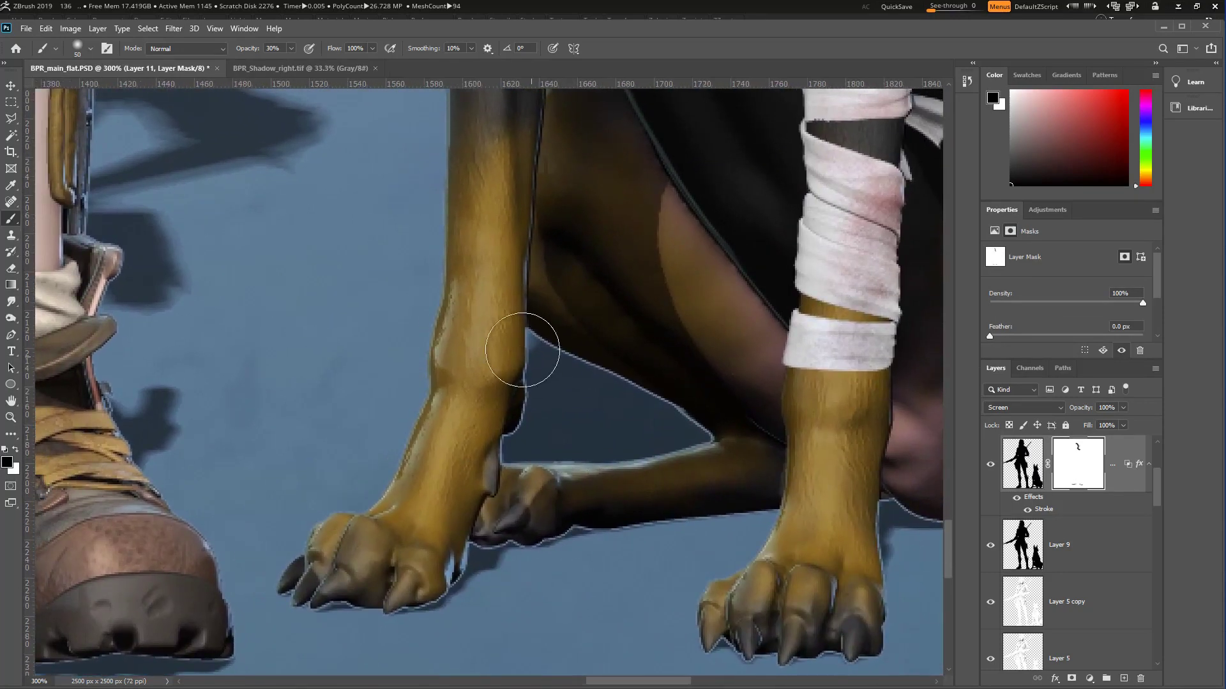
pyautogui.moveTo(525, 350)
pyautogui.mouseDown()
pyautogui.moveTo(507, 416)
pyautogui.moveTo(549, 374)
pyautogui.moveTo(532, 347)
pyautogui.moveTo(520, 406)
pyautogui.moveTo(554, 429)
pyautogui.moveTo(666, 397)
pyautogui.moveTo(681, 412)
pyautogui.moveTo(572, 354)
pyautogui.moveTo(661, 394)
pyautogui.moveTo(633, 429)
pyautogui.mouseUp()
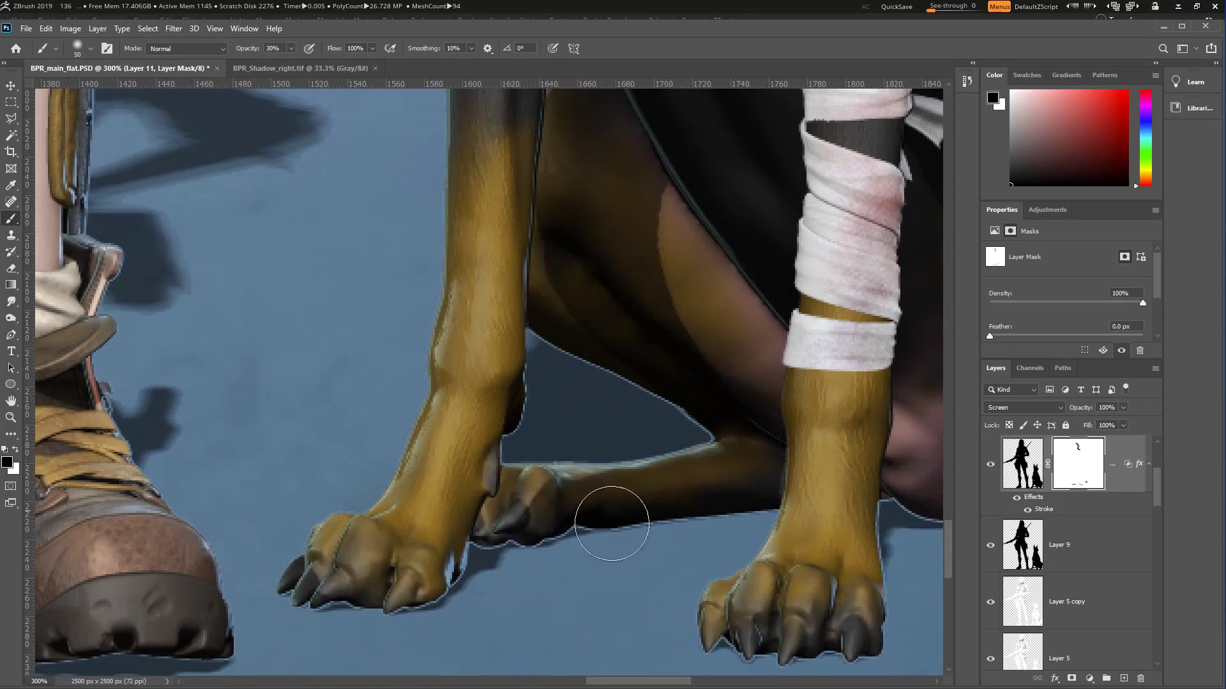
pyautogui.moveTo(597, 532)
pyautogui.mouseDown()
pyautogui.moveTo(502, 544)
pyautogui.moveTo(761, 513)
pyautogui.mouseUp()
pyautogui.moveTo(441, 565)
pyautogui.mouseDown()
pyautogui.moveTo(369, 606)
pyautogui.moveTo(425, 615)
pyautogui.moveTo(283, 594)
pyautogui.moveTo(477, 591)
pyautogui.mouseUp()
pyautogui.moveTo(578, 560); pyautogui.dragTo(419, 517)
pyautogui.moveTo(588, 591)
pyautogui.mouseDown()
pyautogui.moveTo(611, 613)
pyautogui.moveTo(583, 622)
pyautogui.moveTo(565, 611)
pyautogui.moveTo(677, 613)
pyautogui.moveTo(636, 600)
pyautogui.moveTo(573, 610)
pyautogui.moveTo(630, 599)
pyautogui.mouseUp()
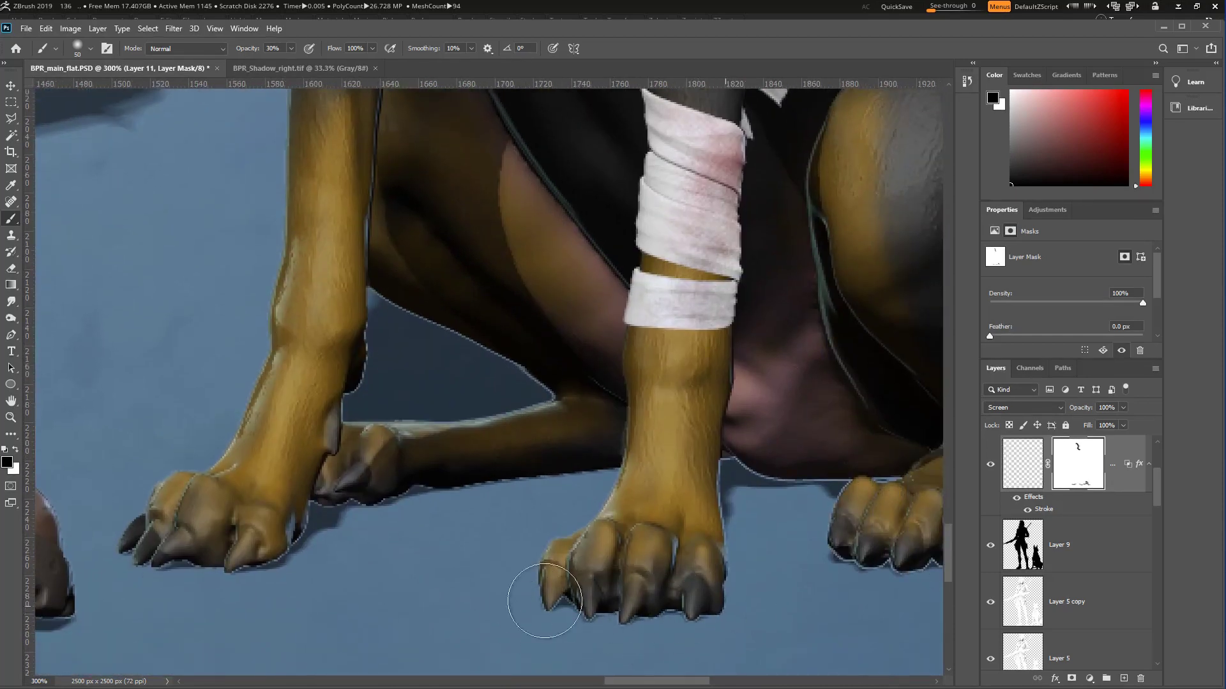
# Step: Set the brush opacity to 100% and mask out the remaining light outline around the dog's paws
pyautogui.press('0')
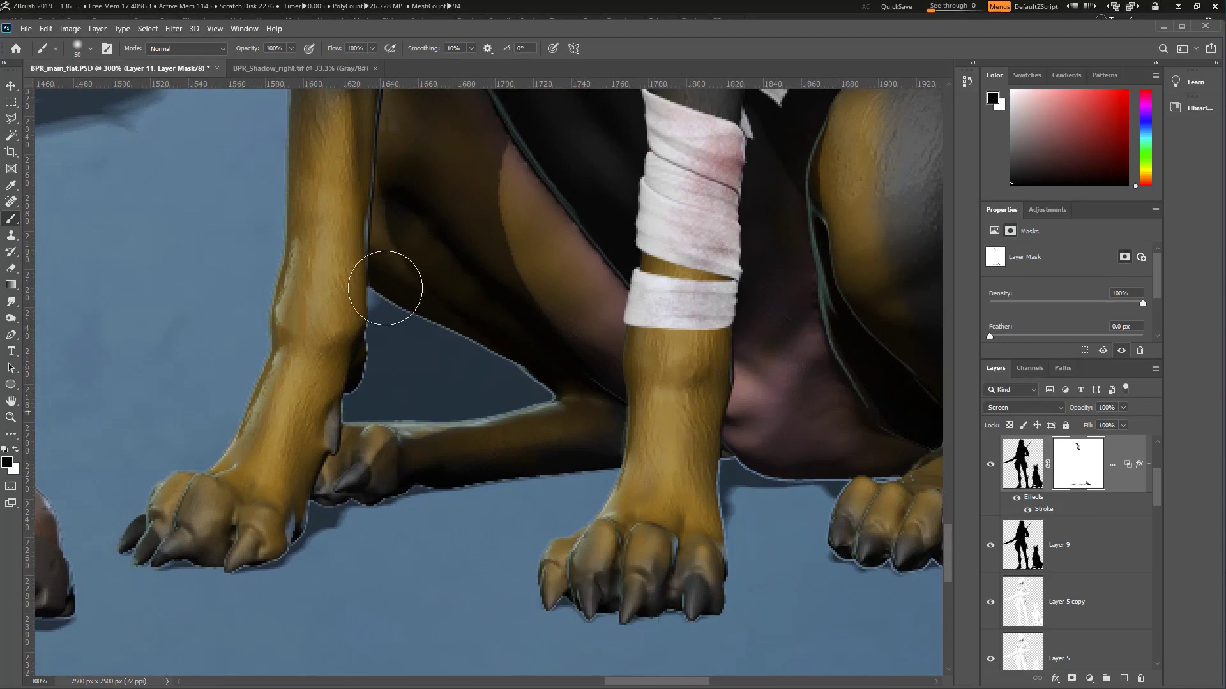
pyautogui.moveTo(713, 445); pyautogui.dragTo(470, 484)
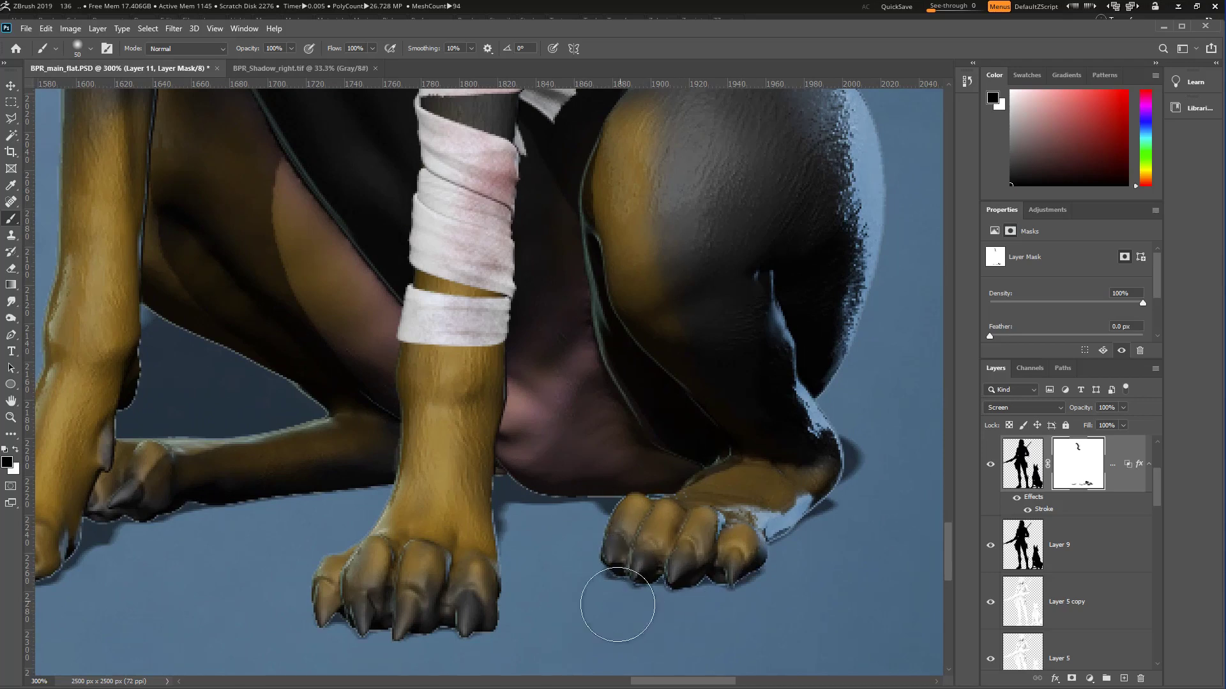
pyautogui.moveTo(564, 256); pyautogui.dragTo(487, 484)
# Step: Examine the edge outlines from the woman's legs up to her head, and check the overall composition with the dog
pyautogui.moveTo(268, 358); pyautogui.dragTo(745, 391)
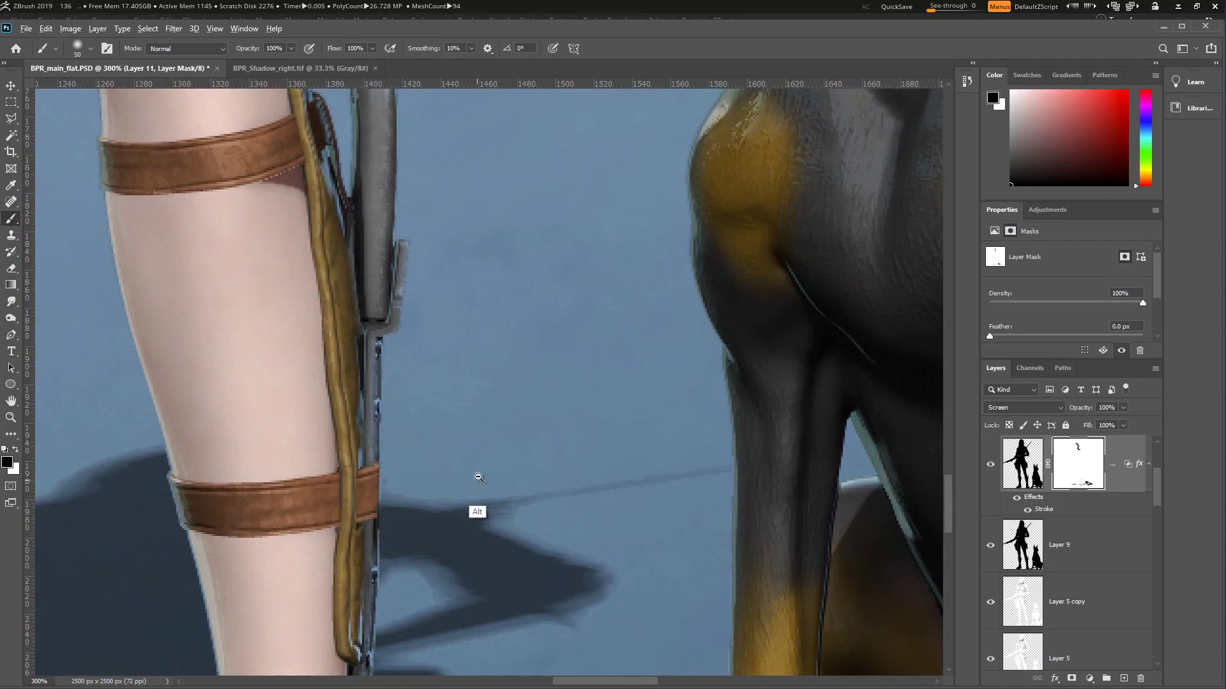
pyautogui.keyDown('alt'); pyautogui.click(479, 479); pyautogui.keyUp('alt')
pyautogui.moveTo(383, 335); pyautogui.dragTo(581, 542)
pyautogui.moveTo(460, 325); pyautogui.dragTo(577, 557)
pyautogui.moveTo(577, 204); pyautogui.dragTo(589, 486)
pyautogui.moveTo(683, 217); pyautogui.dragTo(600, 476)
pyautogui.moveTo(635, 424); pyautogui.dragTo(612, 514)
pyautogui.moveTo(618, 399); pyautogui.dragTo(607, 487)
pyautogui.moveTo(596, 399); pyautogui.dragTo(588, 544)
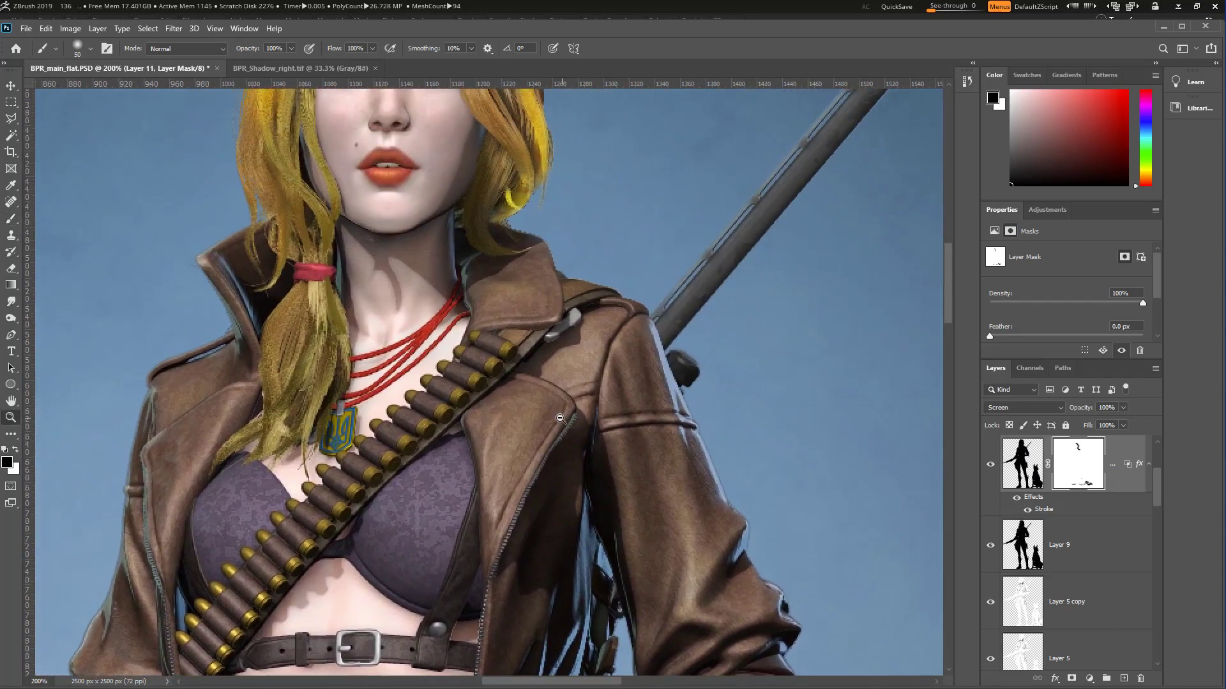
pyautogui.keyDown('alt'); pyautogui.click(559, 418); pyautogui.keyUp('alt')
pyautogui.moveTo(546, 474); pyautogui.dragTo(745, 142)
pyautogui.moveTo(574, 447)
pyautogui.mouseDown()
pyautogui.moveTo(625, 383)
pyautogui.moveTo(604, 253)
pyautogui.mouseUp()
pyautogui.moveTo(670, 562); pyautogui.dragTo(580, 369)
pyautogui.moveTo(653, 522)
pyautogui.mouseDown()
pyautogui.moveTo(543, 401)
pyautogui.moveTo(501, 332)
pyautogui.mouseUp()
pyautogui.keyDown('alt'); pyautogui.click(544, 435); pyautogui.keyUp('alt')
pyautogui.keyDown('alt'); pyautogui.click(545, 435); pyautogui.keyUp('alt')
pyautogui.moveTo(555, 300); pyautogui.dragTo(611, 470)
pyautogui.keyDown('alt'); pyautogui.click(609, 447); pyautogui.keyUp('alt')
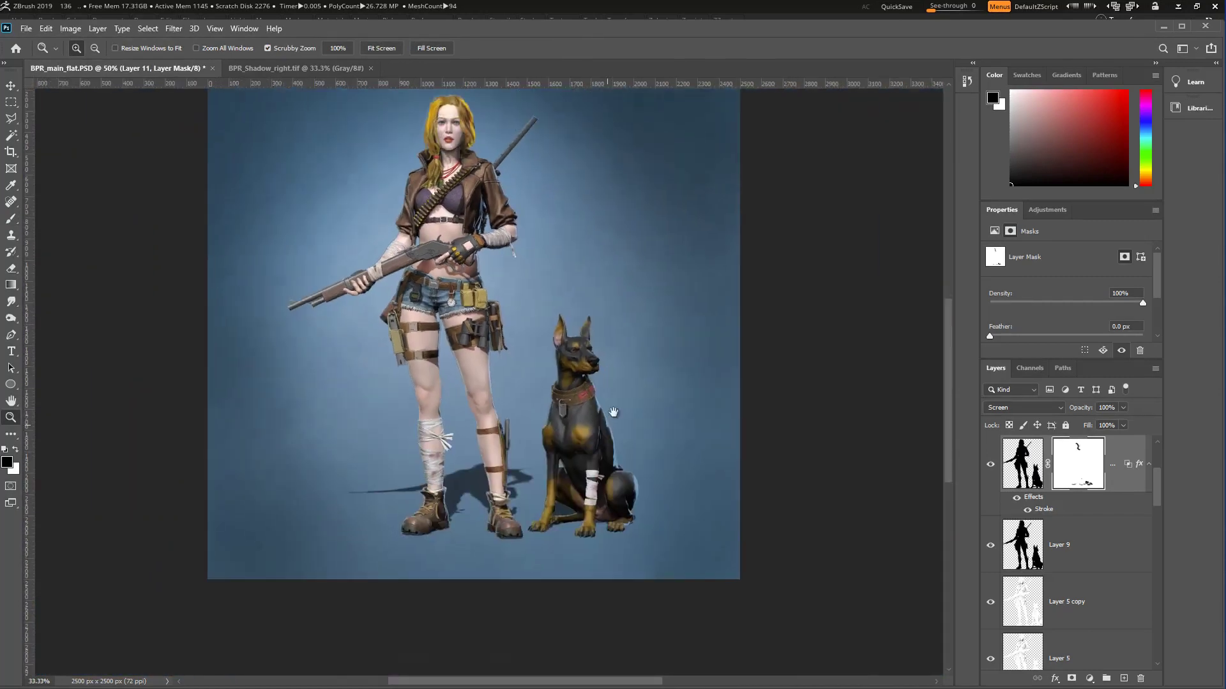
pyautogui.moveTo(615, 399); pyautogui.dragTo(746, 565)
pyautogui.click(682, 502)
pyautogui.click(681, 501)
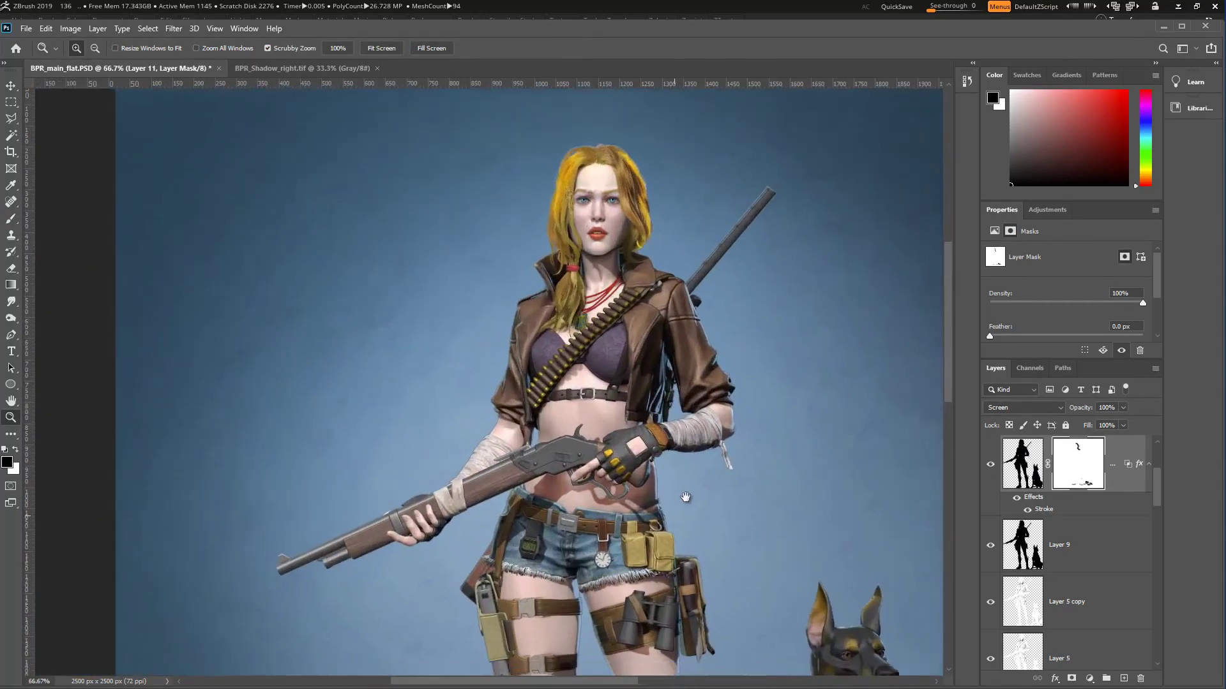
pyautogui.moveTo(685, 500); pyautogui.dragTo(689, 358)
pyautogui.keyDown('alt'); pyautogui.click(653, 418); pyautogui.keyUp('alt')
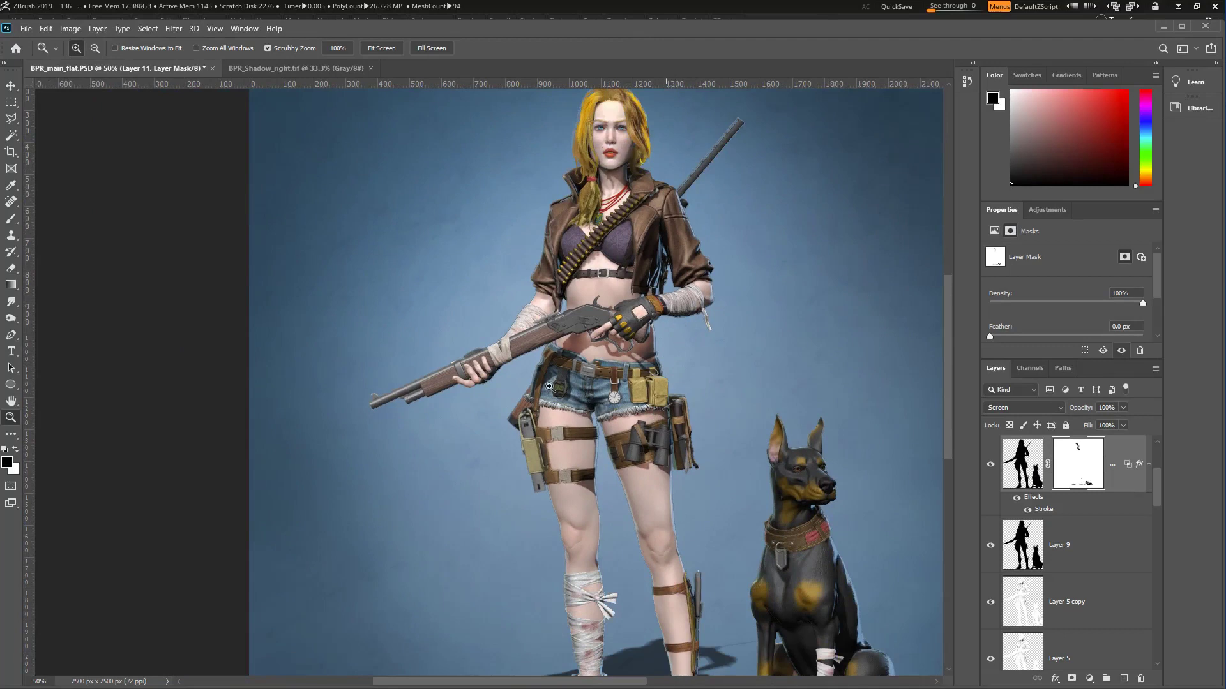
# Step: Switch to ZBrush and load the saved ZAppLink views from hunter_rend.vws in the Rend folder
pyautogui.hotkey('alt', 'Tab')
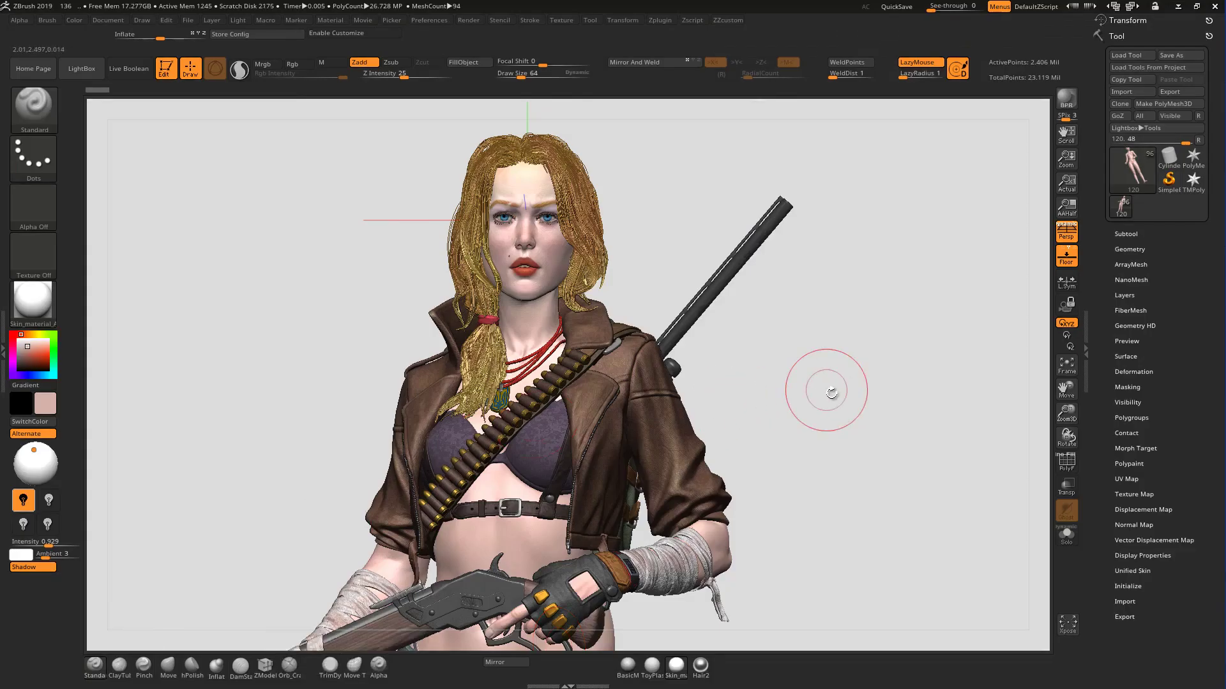
pyautogui.press('space')
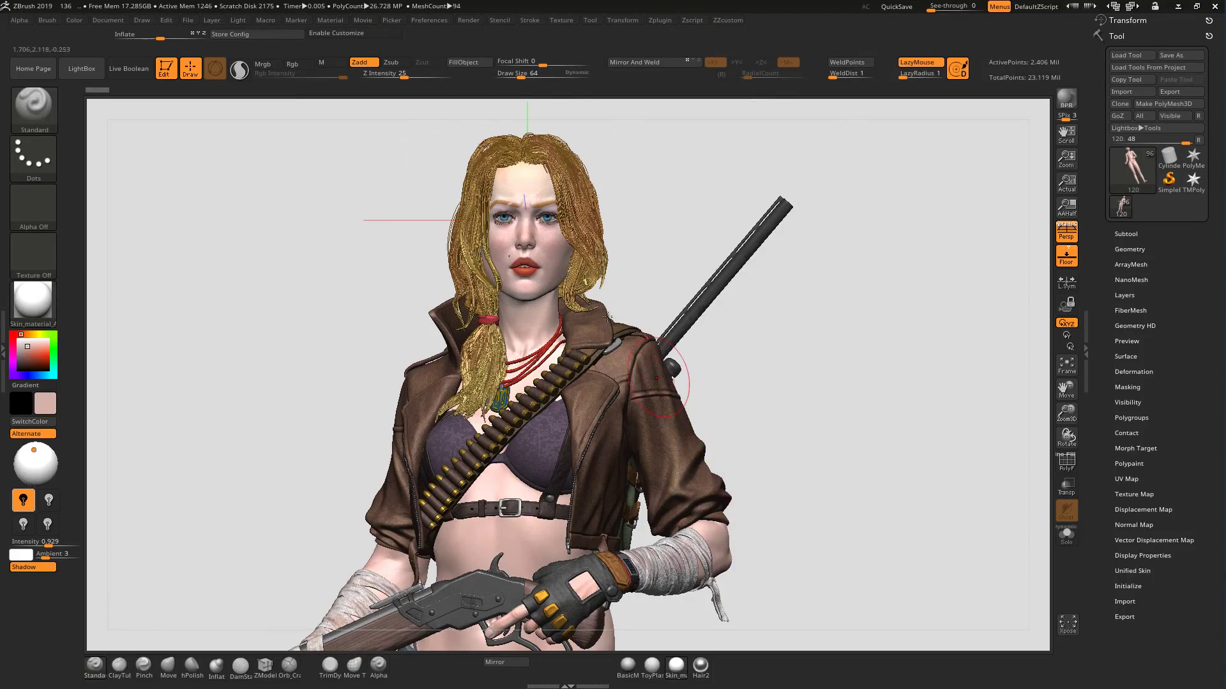
pyautogui.click(109, 21)
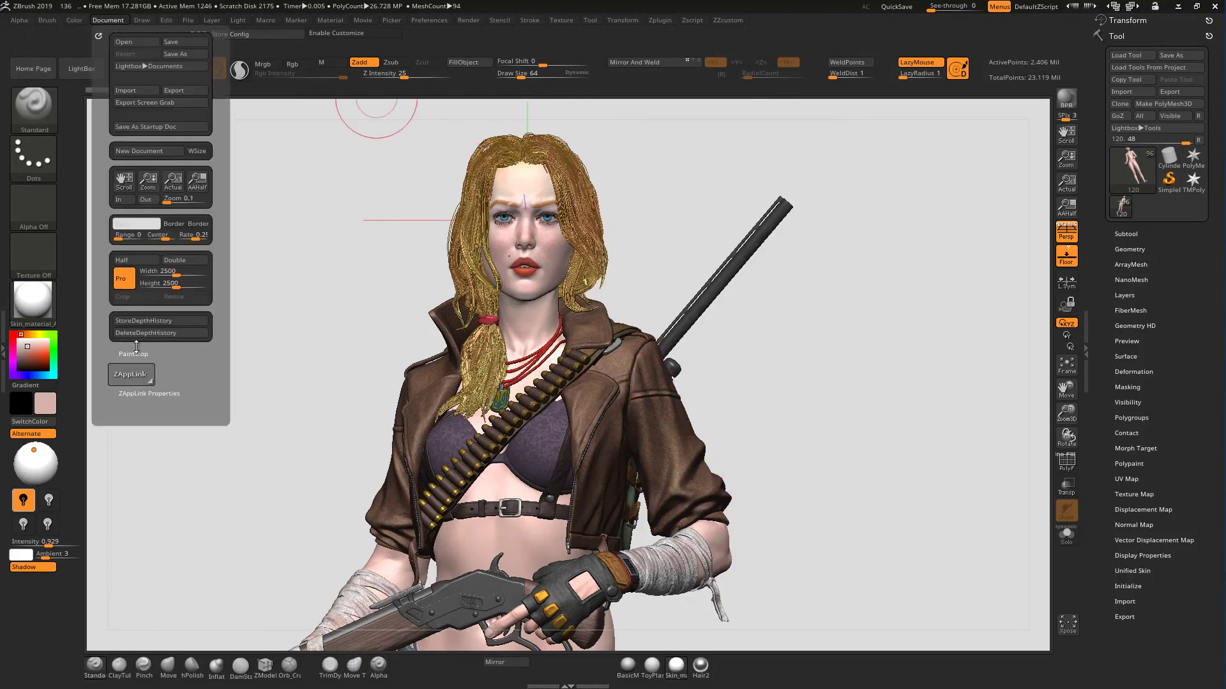
pyautogui.click(147, 395)
pyautogui.click(179, 454)
pyautogui.moveTo(464, 247); pyautogui.dragTo(469, 169)
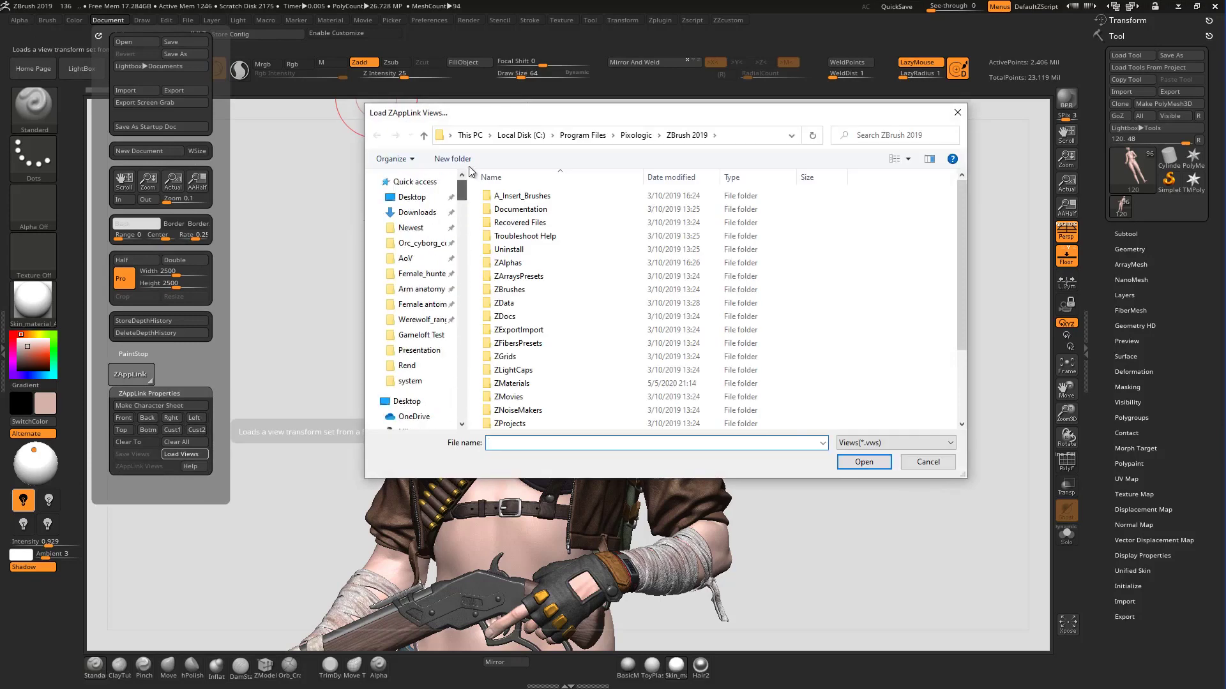
pyautogui.click(424, 369)
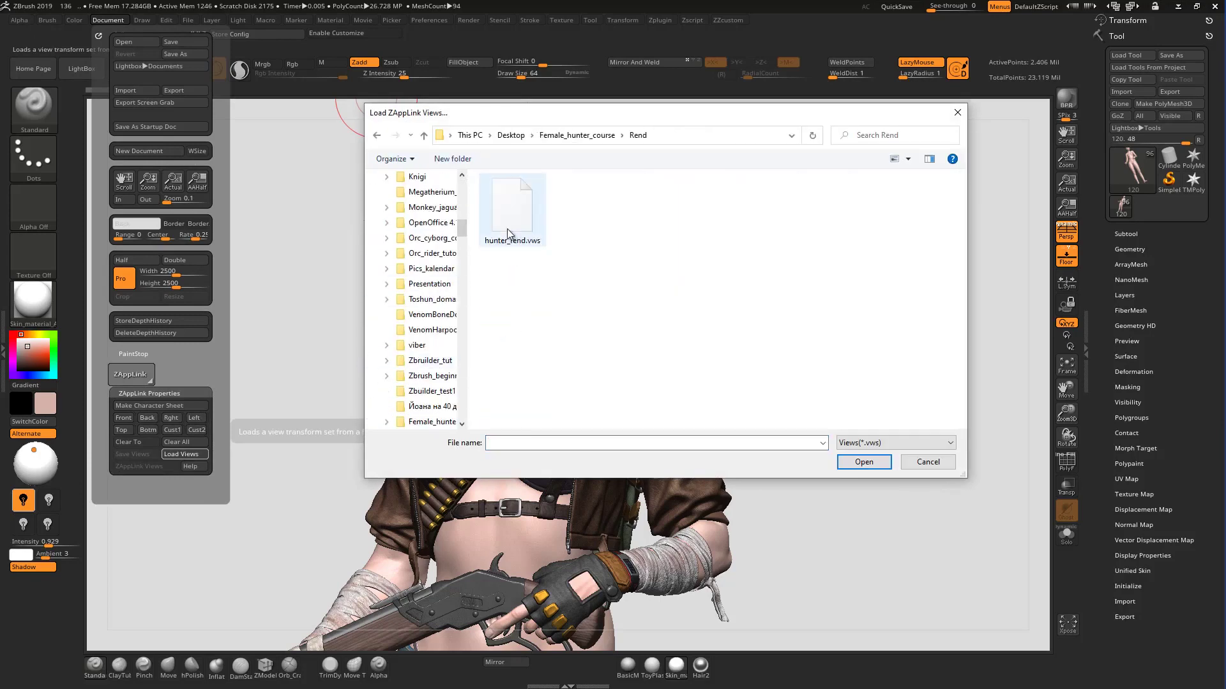
pyautogui.doubleClick(507, 229)
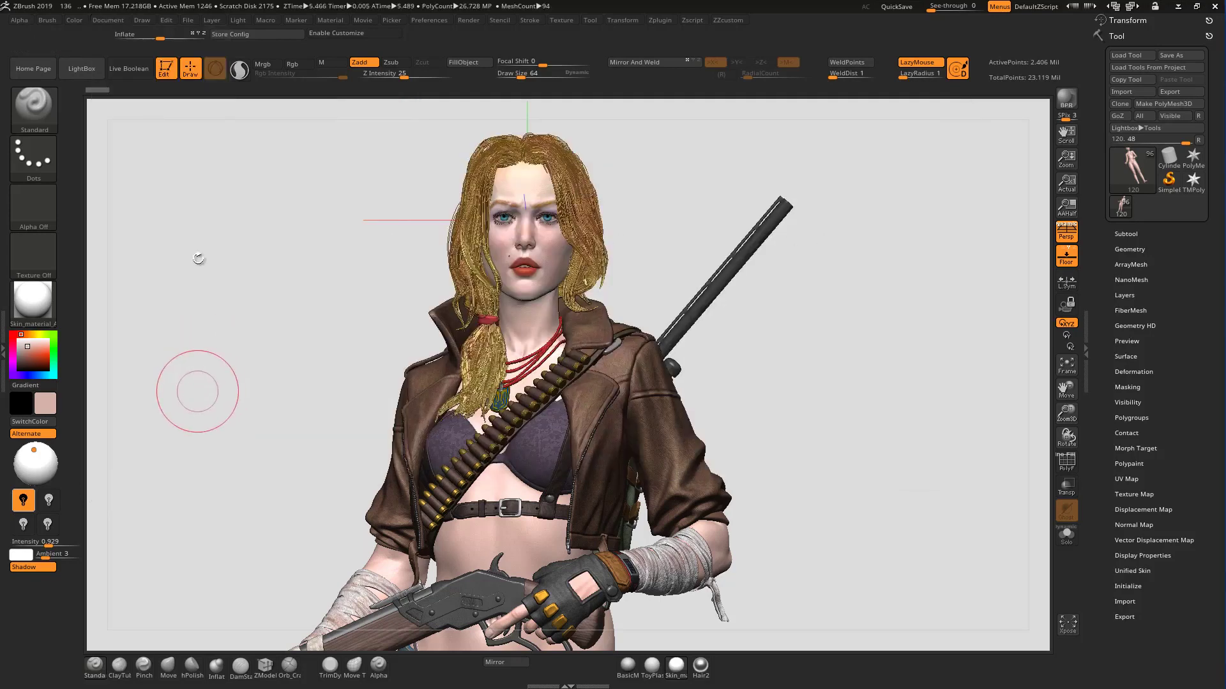
pyautogui.click(109, 19)
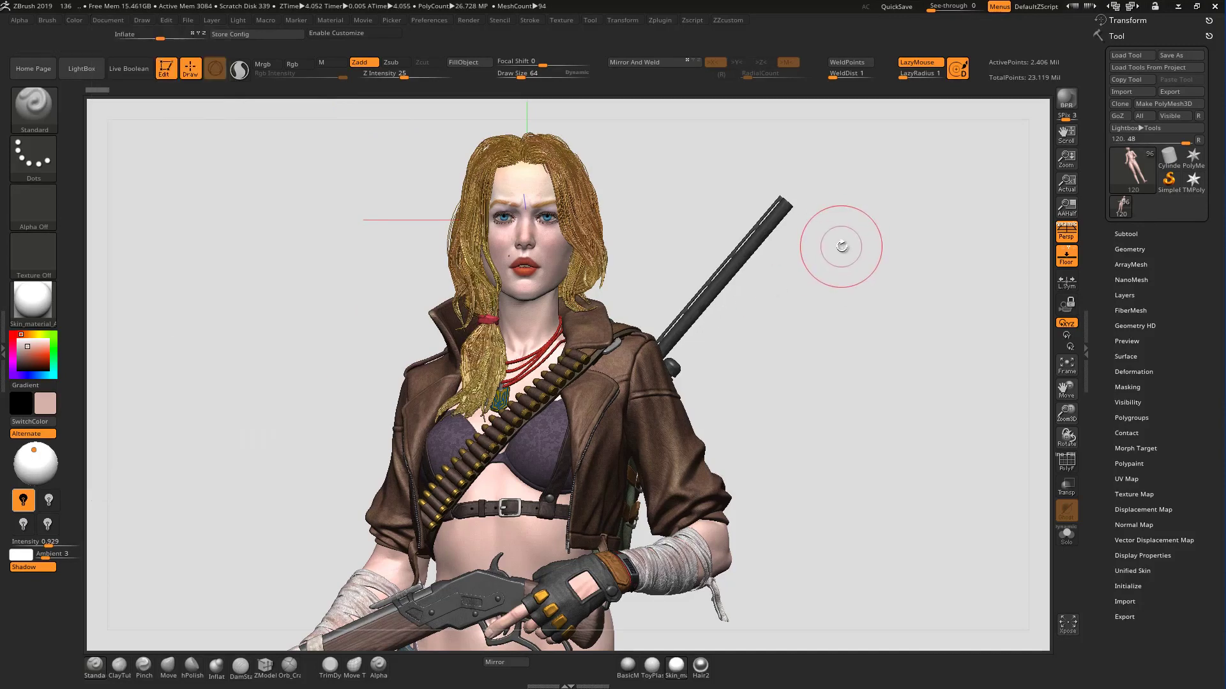
# Step: Turn on the polyframe display and switch off the polypaint colors on all subtools
pyautogui.click(1067, 464)
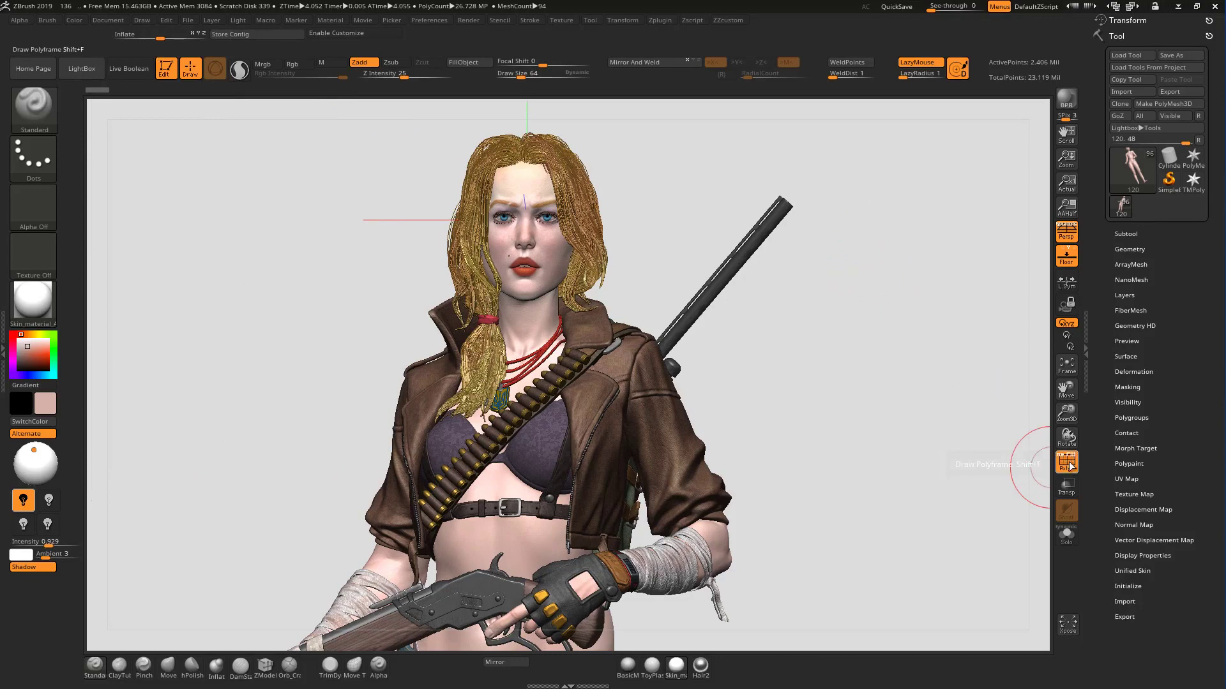
pyautogui.click(1129, 234)
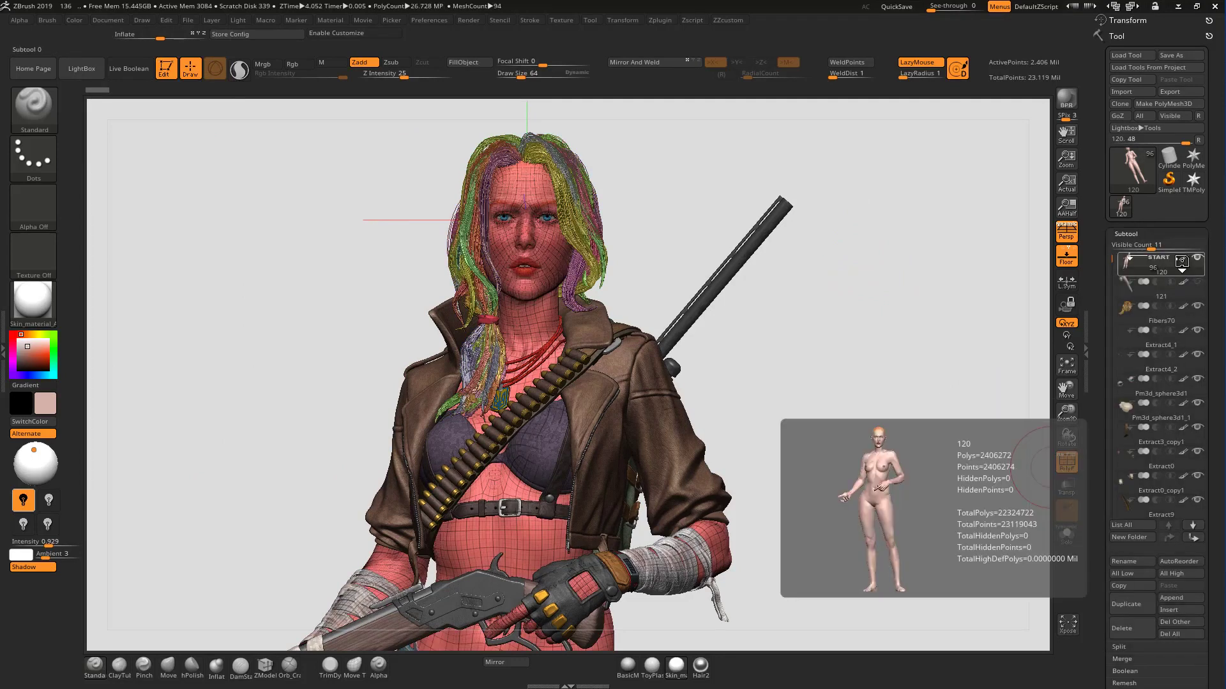
pyautogui.click(1182, 259)
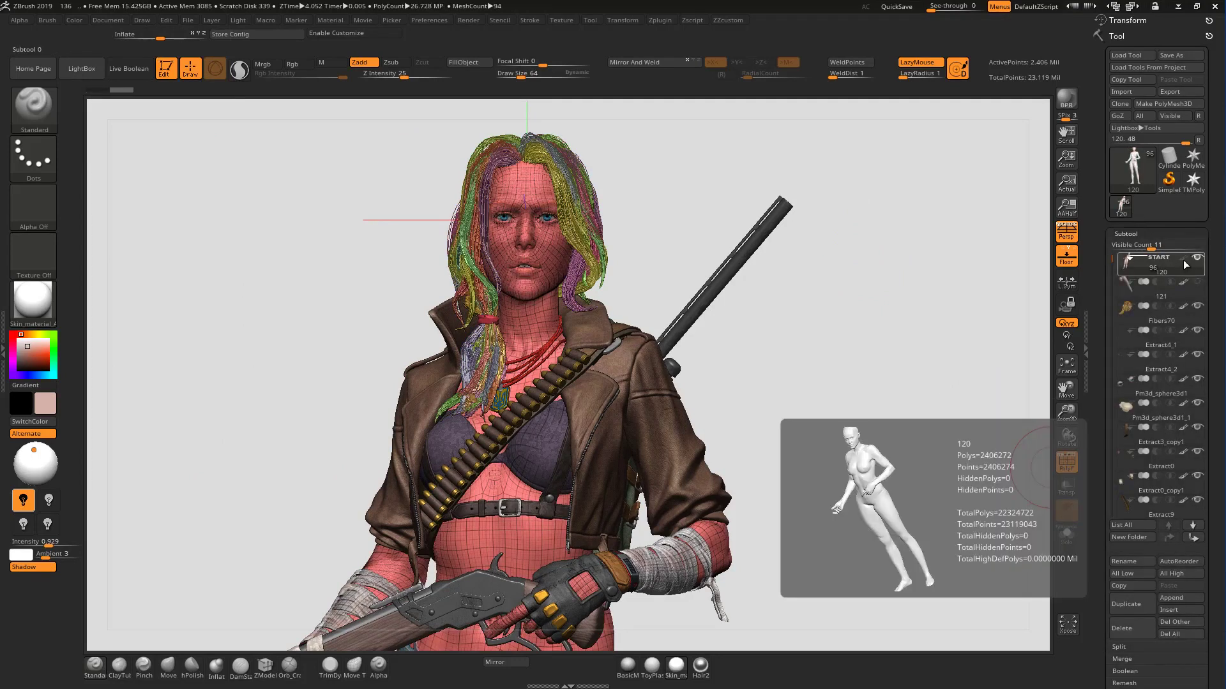
pyautogui.keyDown('shift'); pyautogui.click(1183, 259); pyautogui.keyUp('shift')
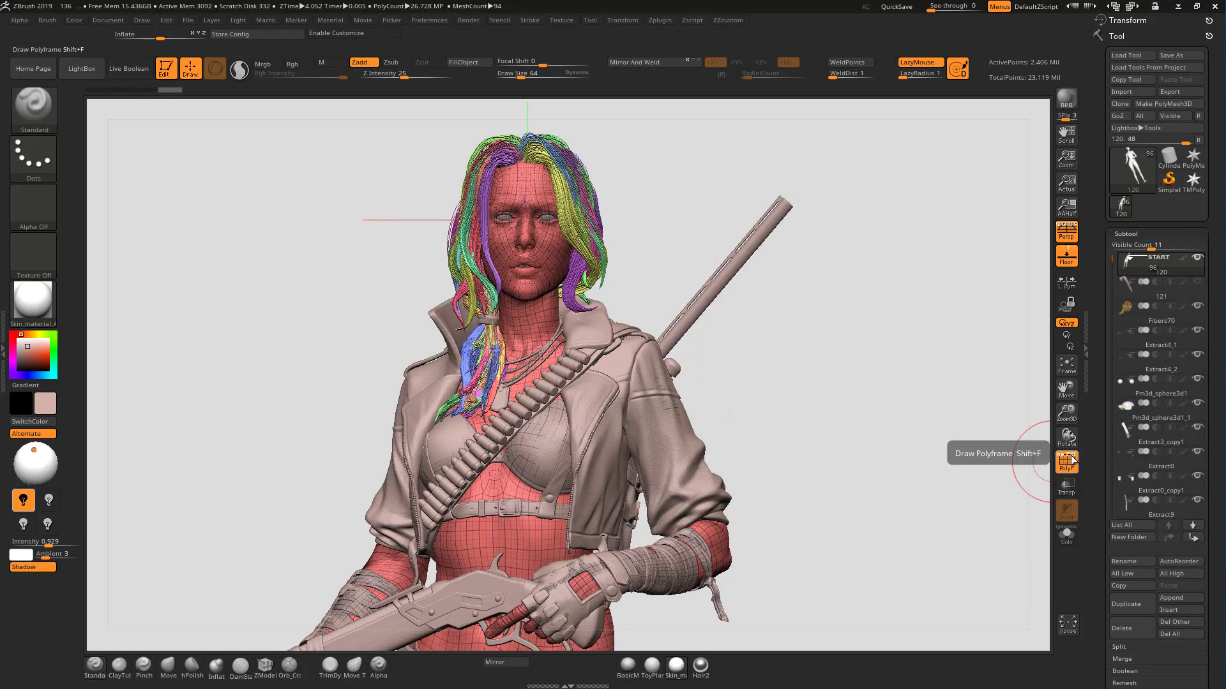
pyautogui.click(1073, 458)
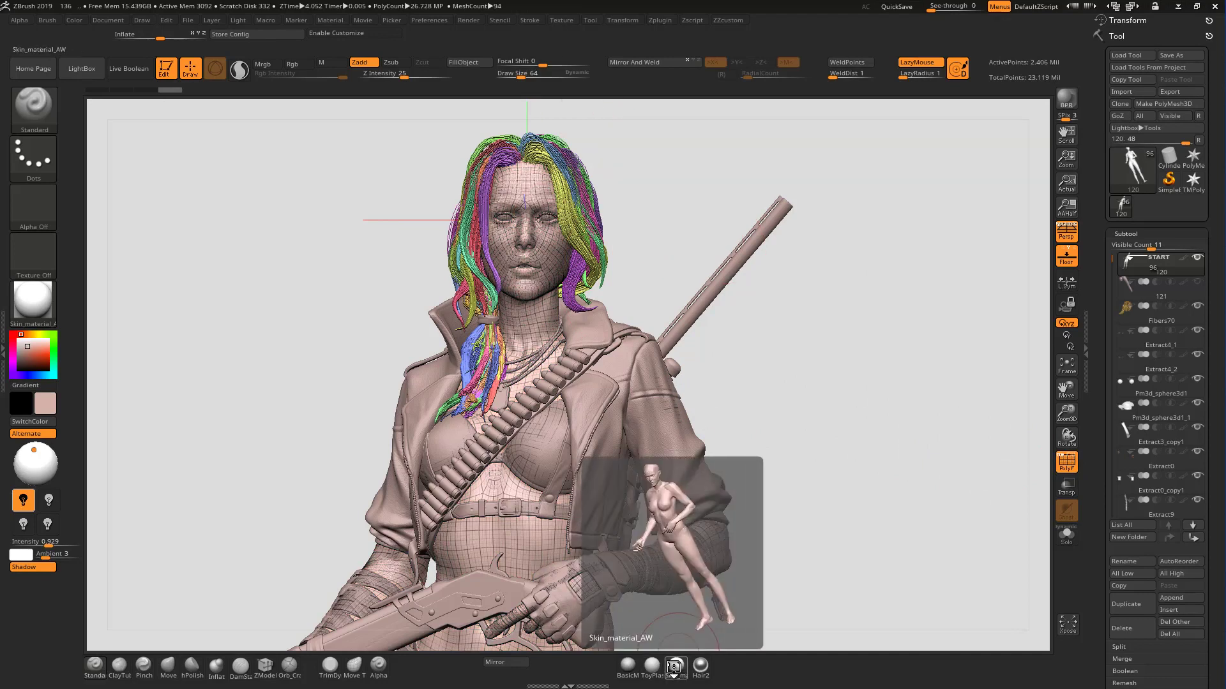
# Step: Switch the material to Flat Color and run a BPR render of the woman and the dog
pyautogui.click(676, 664)
pyautogui.click(313, 523)
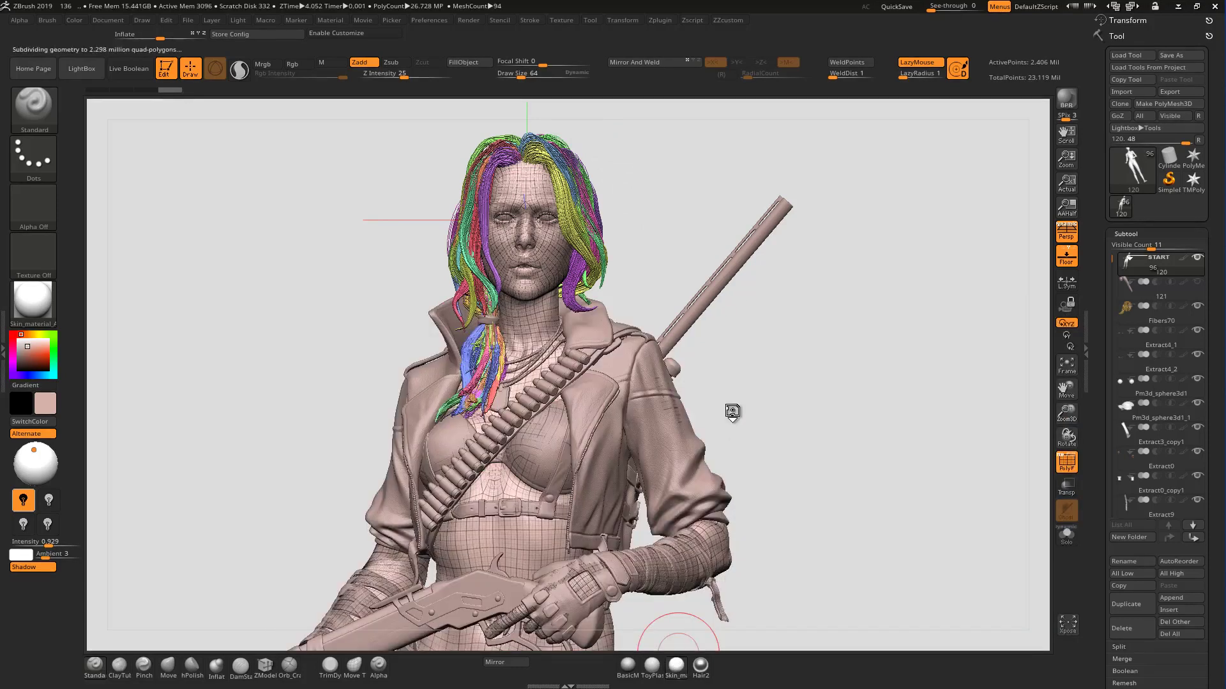
pyautogui.click(3, 338)
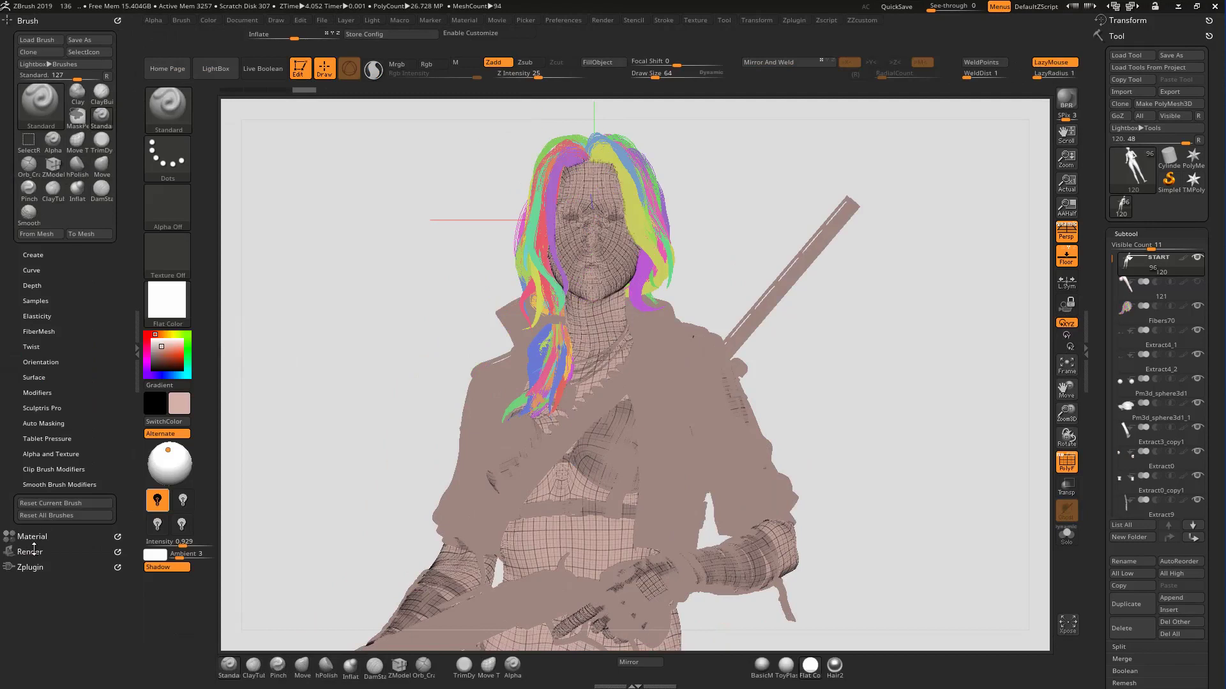
pyautogui.click(32, 551)
pyautogui.click(52, 191)
pyautogui.click(41, 273)
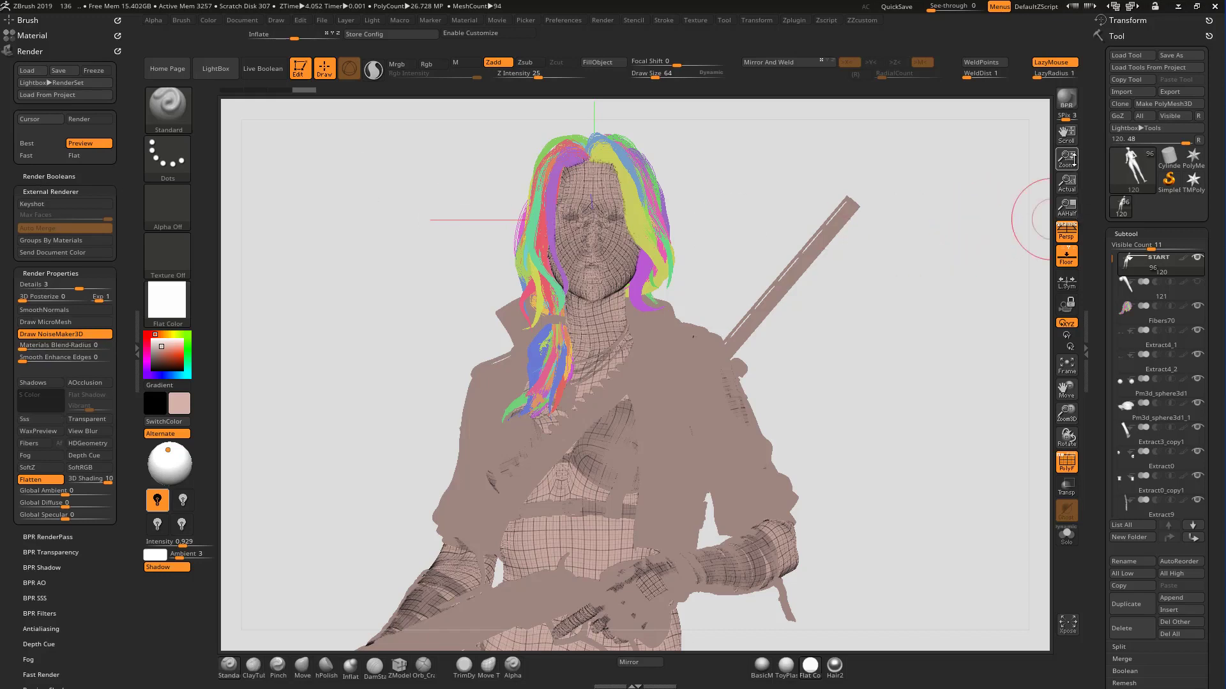
pyautogui.moveTo(1066, 159); pyautogui.dragTo(962, 117)
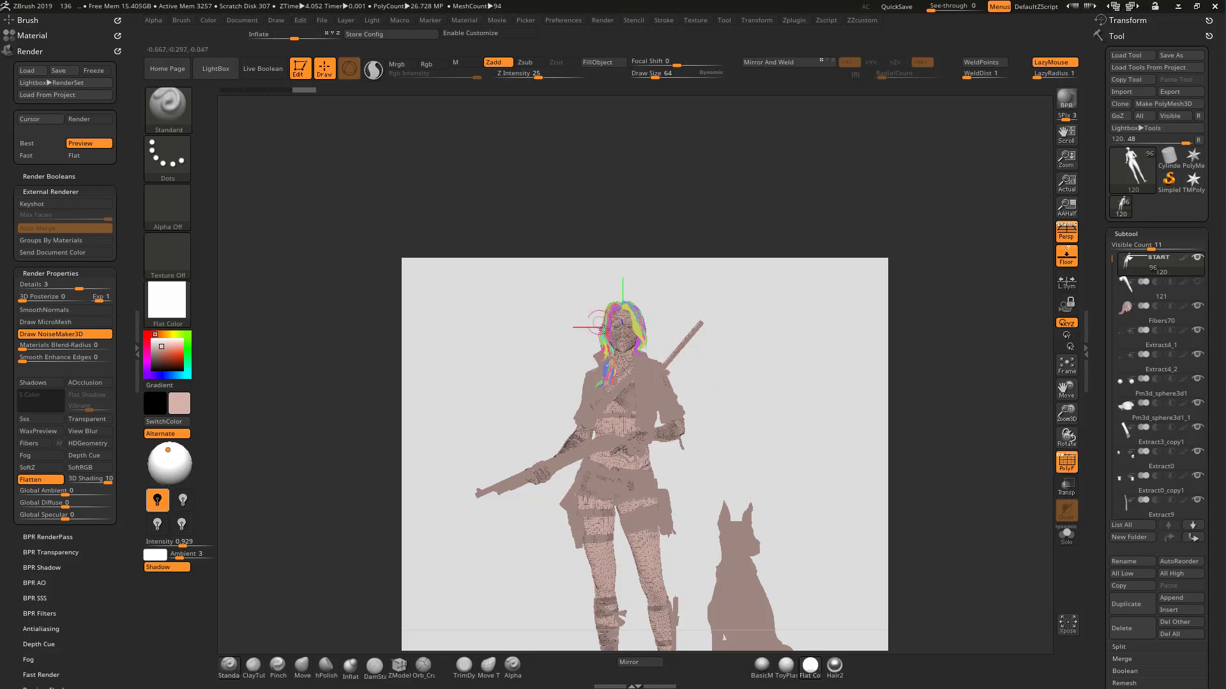
pyautogui.press('shift')
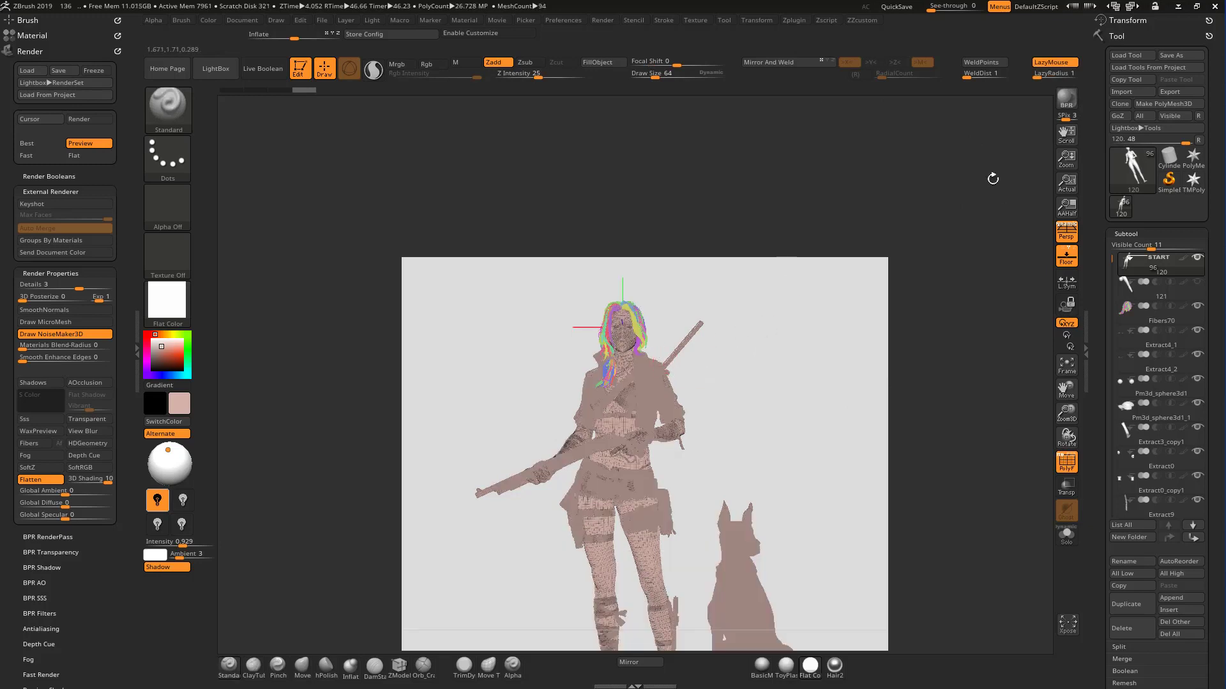
# Step: Select the jacket subtool, set the polyframe to show polygroup fill colors without wireframe lines, and render with BPR
pyautogui.moveTo(1066, 158); pyautogui.dragTo(1107, 240)
pyautogui.keyDown('alt'); pyautogui.click(671, 396); pyautogui.keyUp('alt')
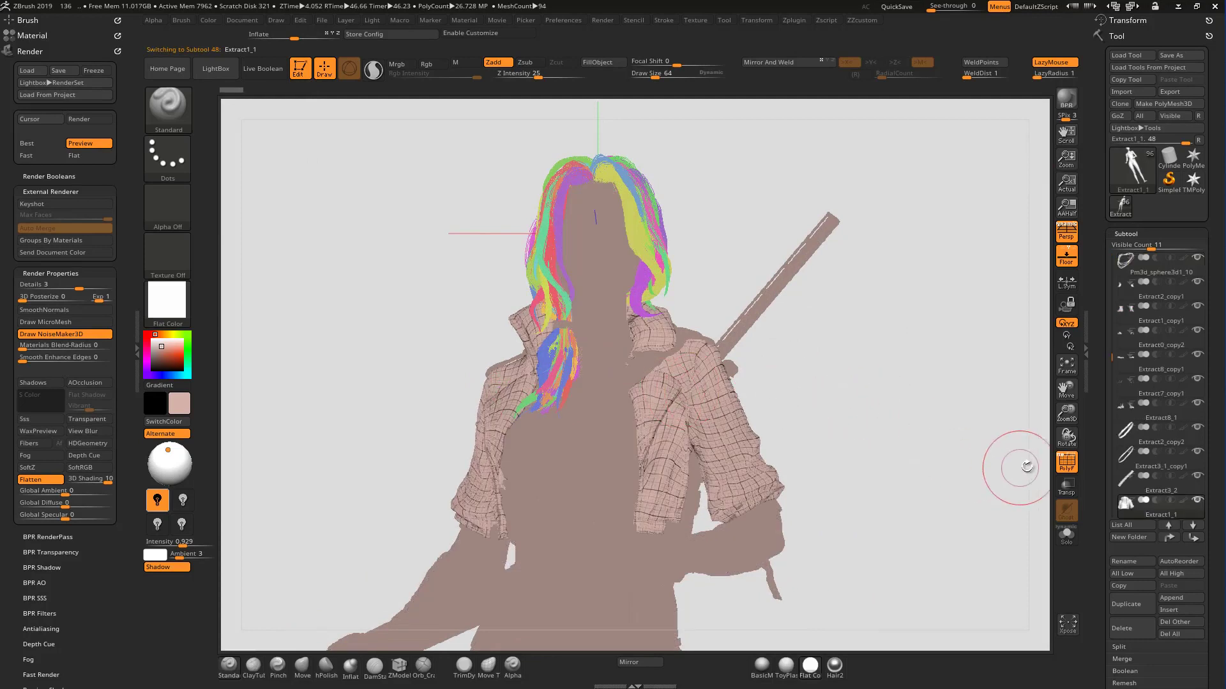
pyautogui.click(1074, 457)
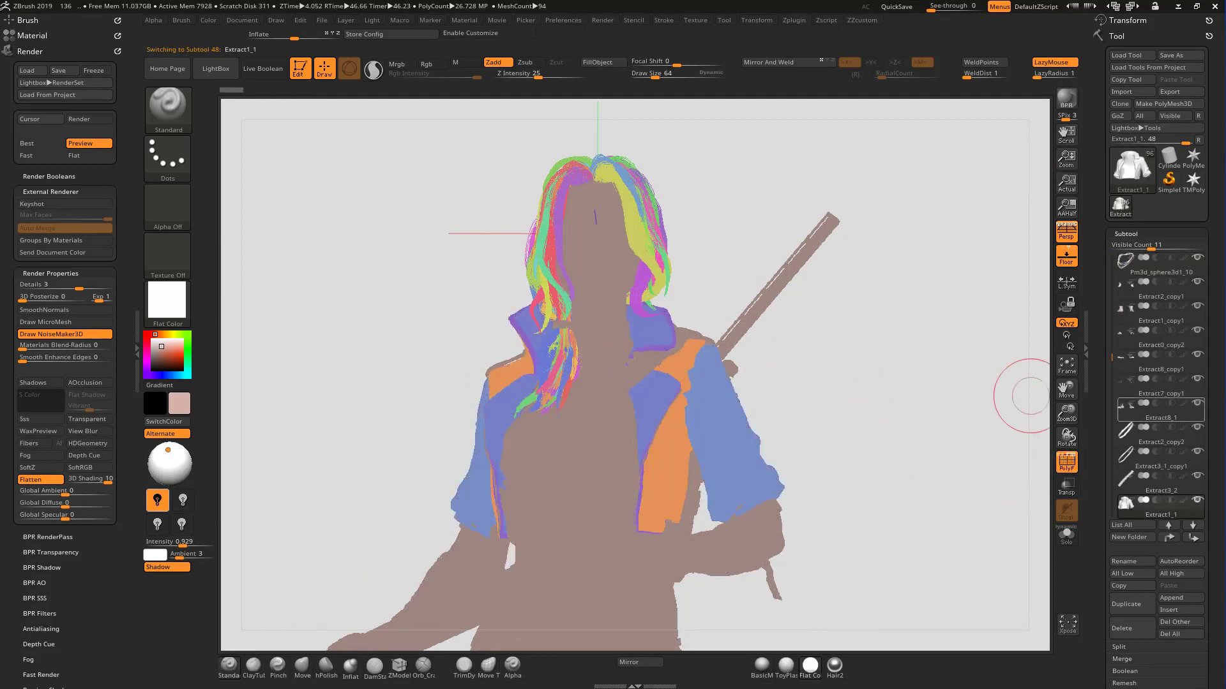
pyautogui.moveTo(1142, 409)
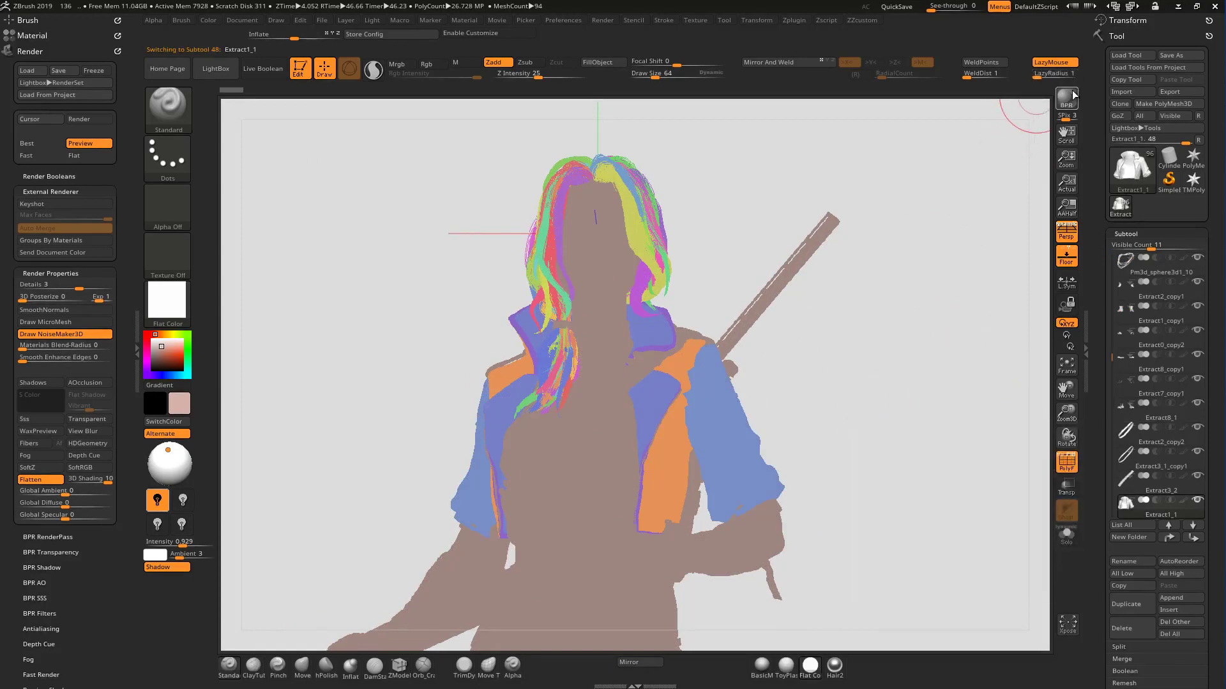
pyautogui.hotkey('shift', 'r')
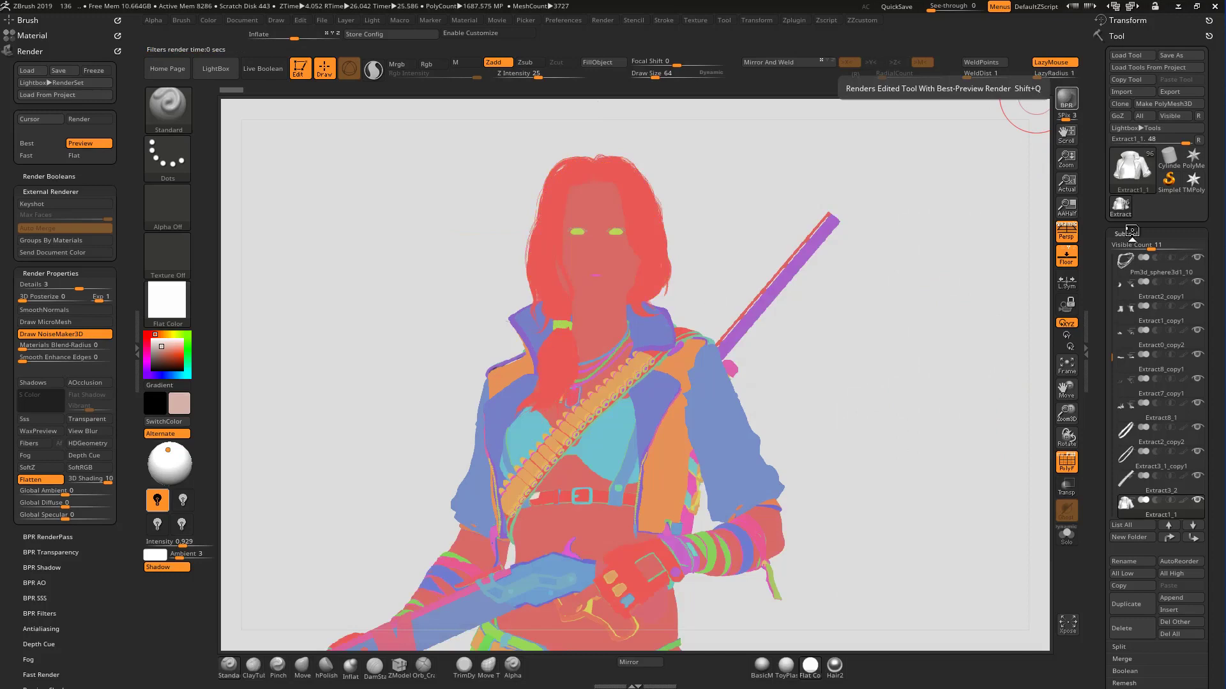
# Step: Render the polygroup colors with BPR and export the composite pass as a TIFF named clown in the Rend folder
pyautogui.click(1066, 180)
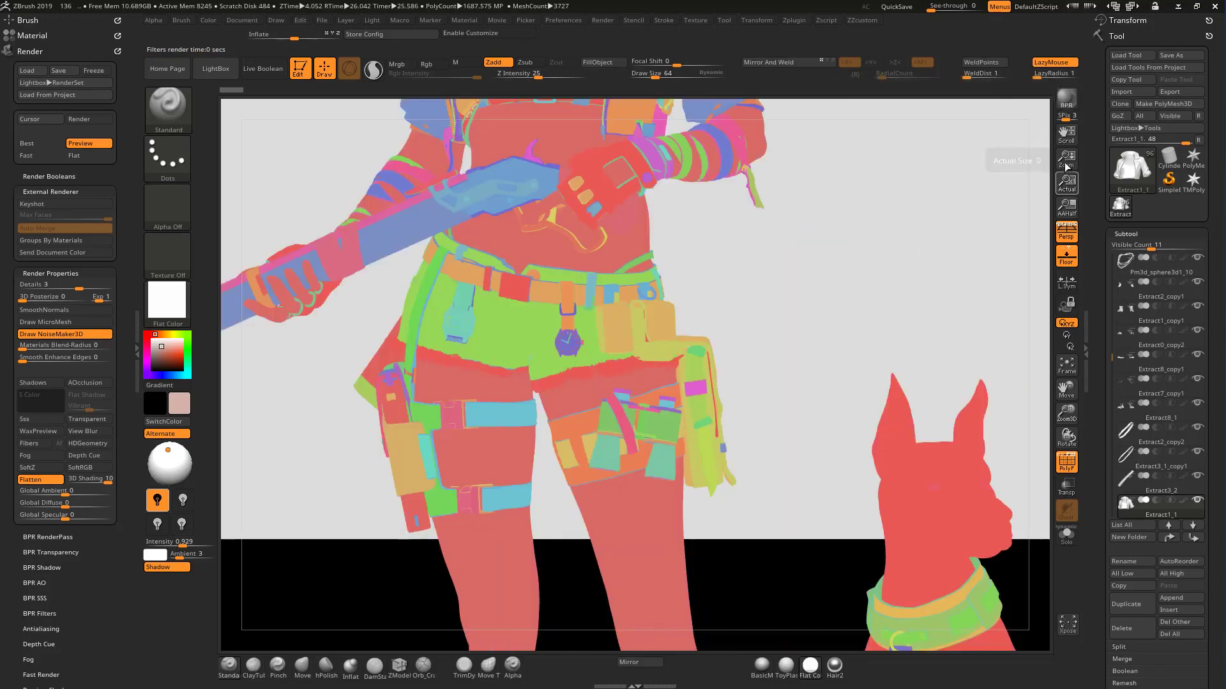
pyautogui.moveTo(1066, 159); pyautogui.dragTo(974, 132)
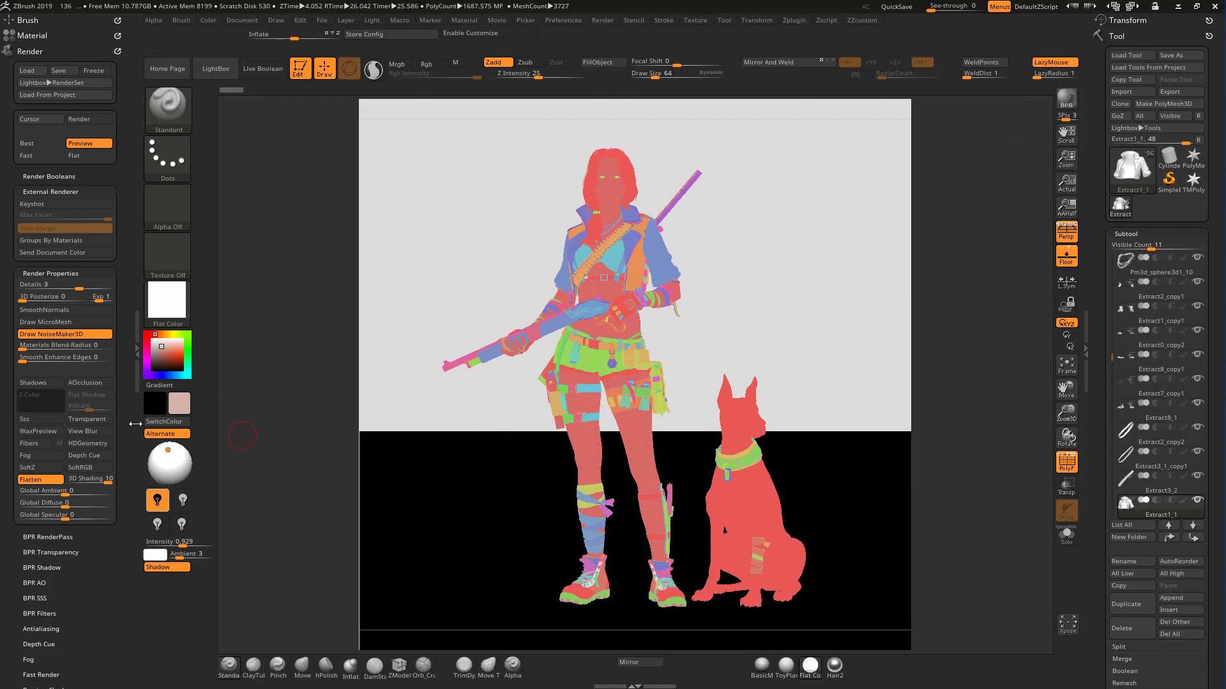
pyautogui.click(47, 538)
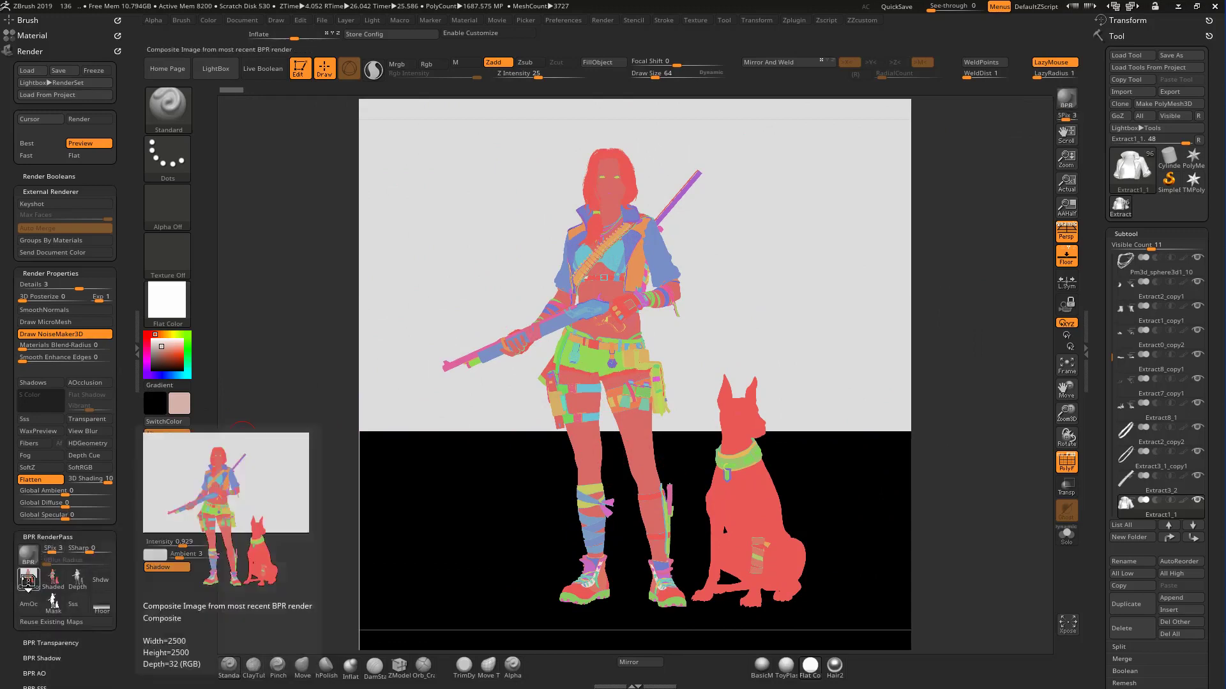
pyautogui.click(29, 581)
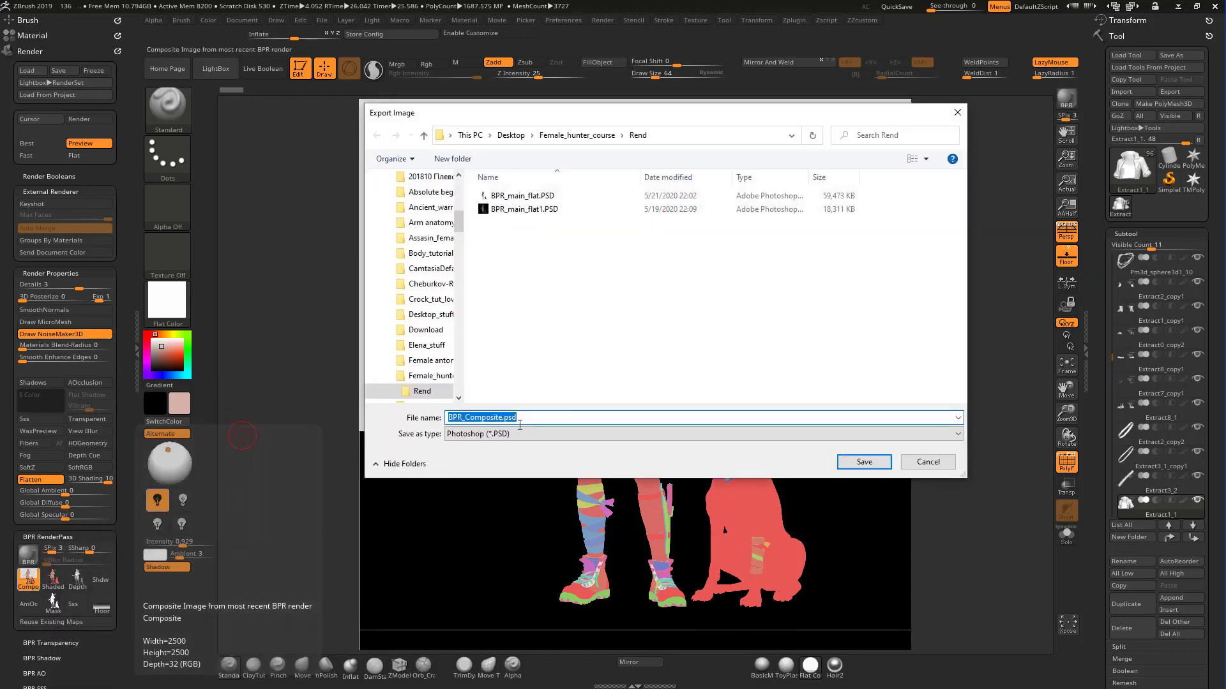
pyautogui.click(528, 434)
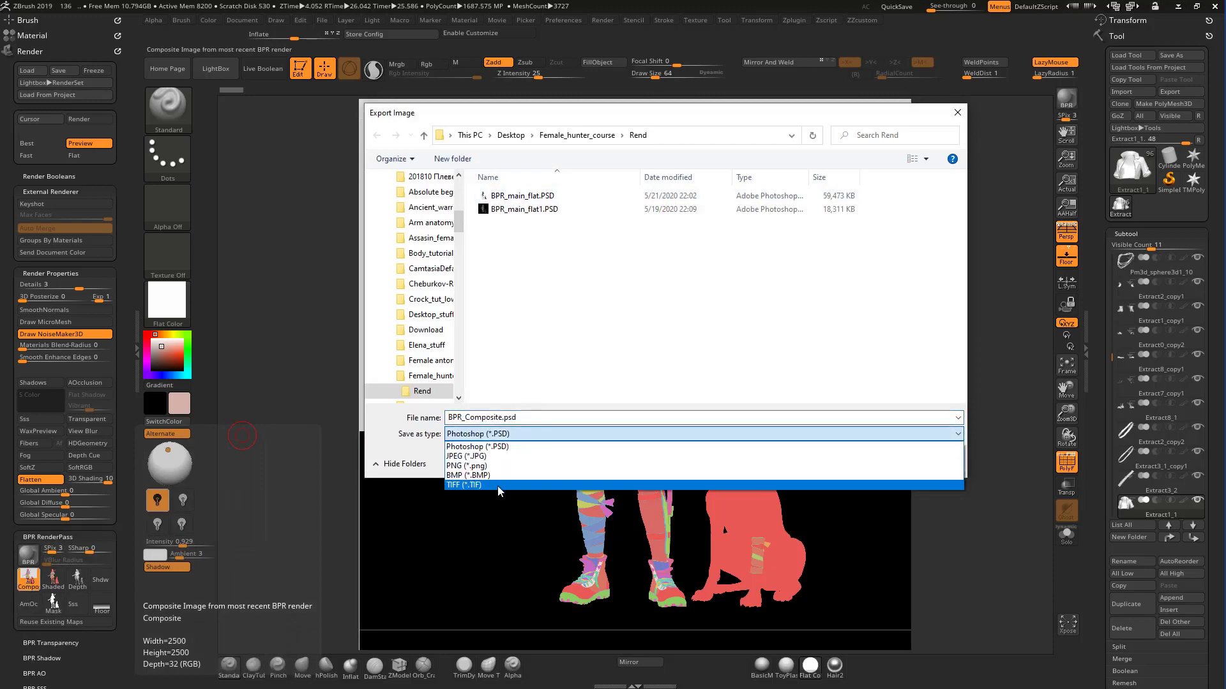
pyautogui.click(499, 485)
pyautogui.doubleClick(521, 416)
pyautogui.write('vlown')
pyautogui.press('Return')
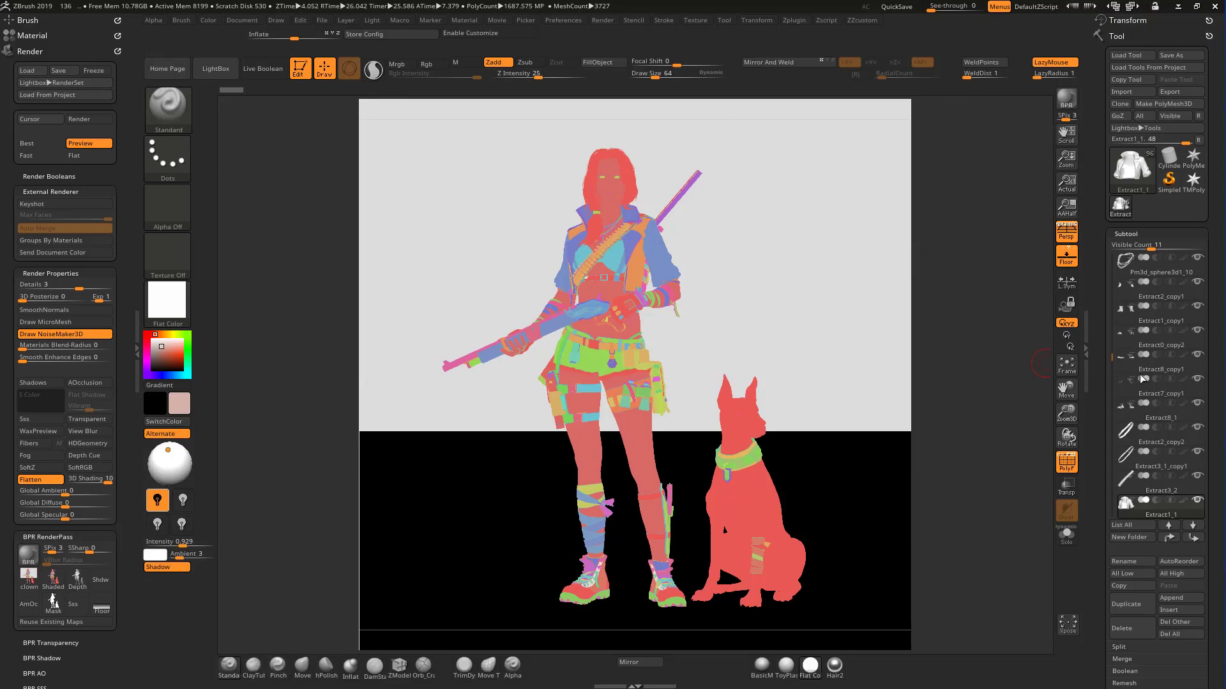
# Step: Switch the polypaint colors back on for all subtools and turn off the polyframe display
pyautogui.press('shift')
pyautogui.keyDown('shift'); pyautogui.click(1184, 259); pyautogui.keyUp('shift')
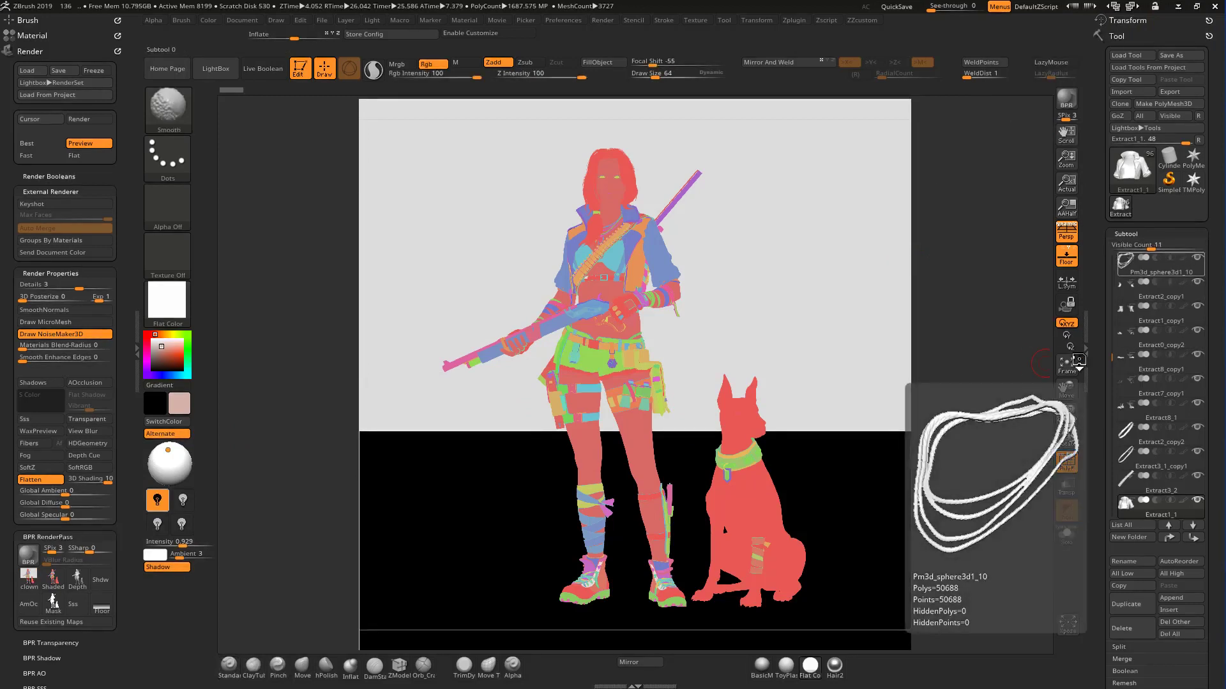
pyautogui.click(1074, 455)
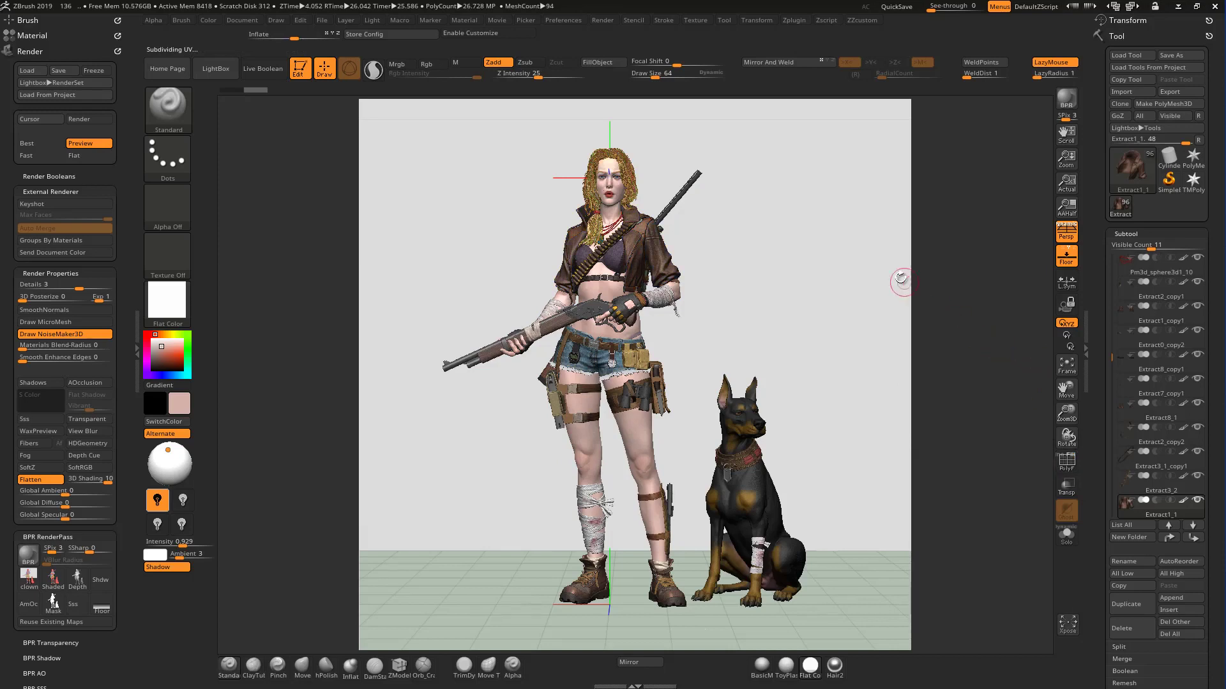
# Step: Hide the floor grid while keeping the perspective view on
pyautogui.click(1066, 231)
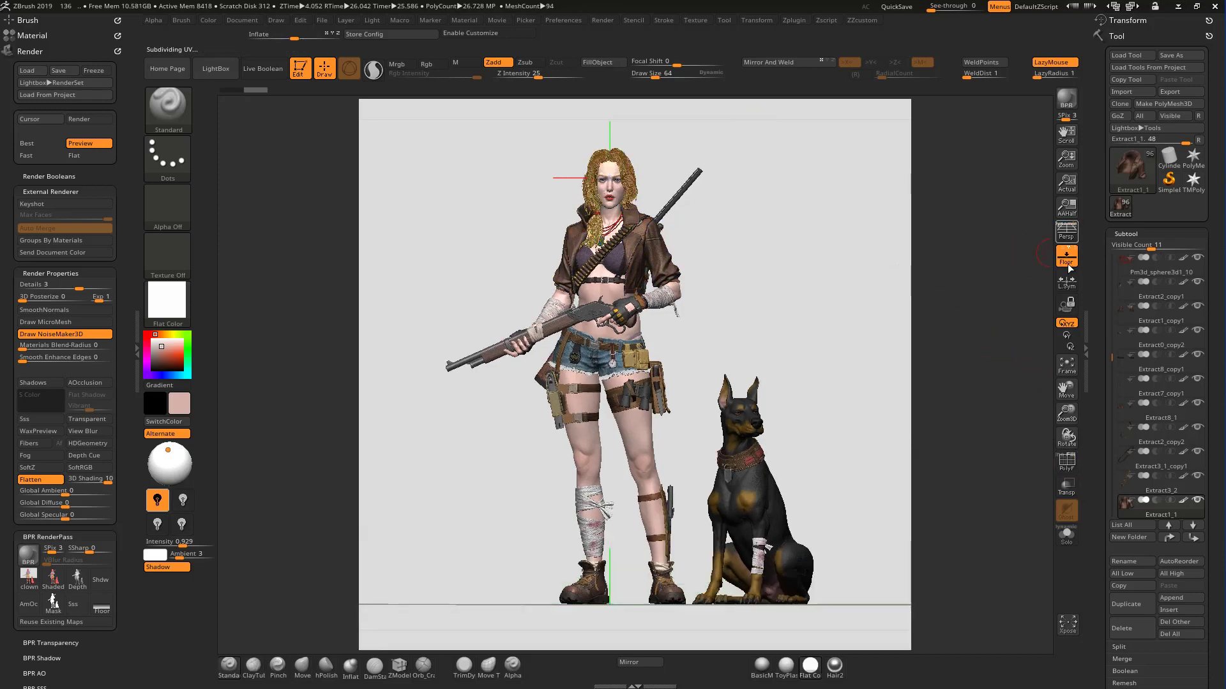
pyautogui.click(1067, 233)
pyautogui.click(1063, 262)
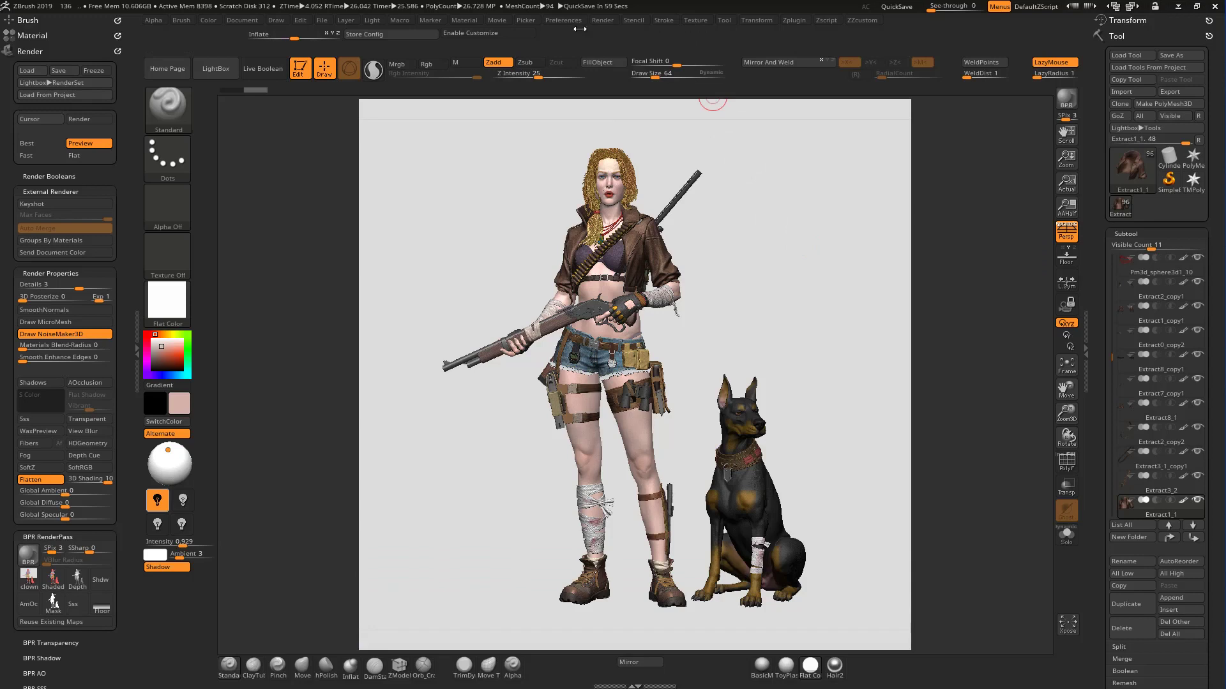
# Step: Set the movie's overlay image opacity to 0 and the title image's FadeIn and FadeOut times to 0
pyautogui.click(496, 20)
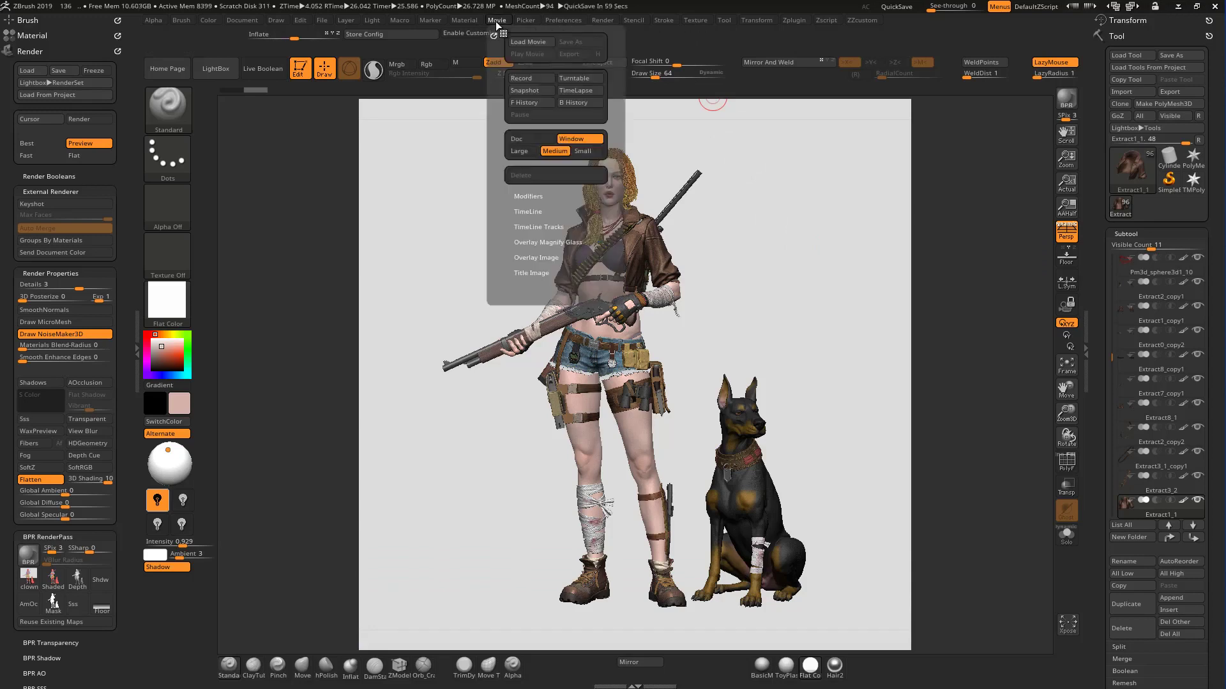
pyautogui.click(527, 274)
pyautogui.click(533, 258)
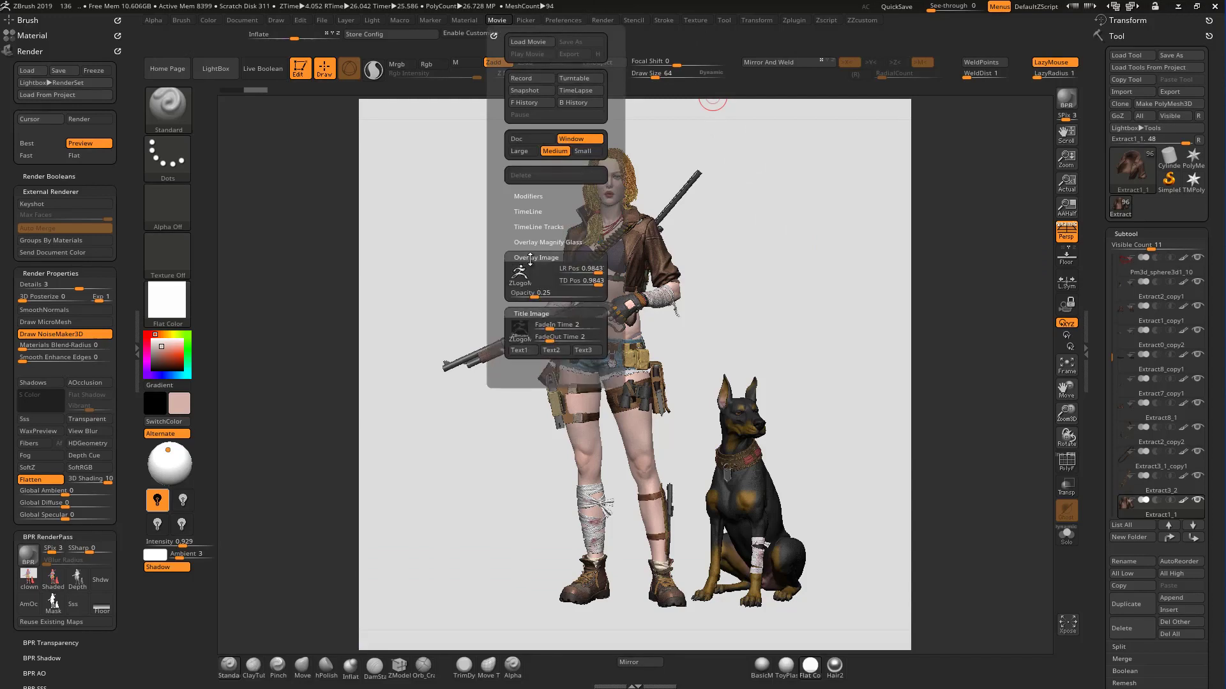
pyautogui.click(533, 293)
pyautogui.write('0')
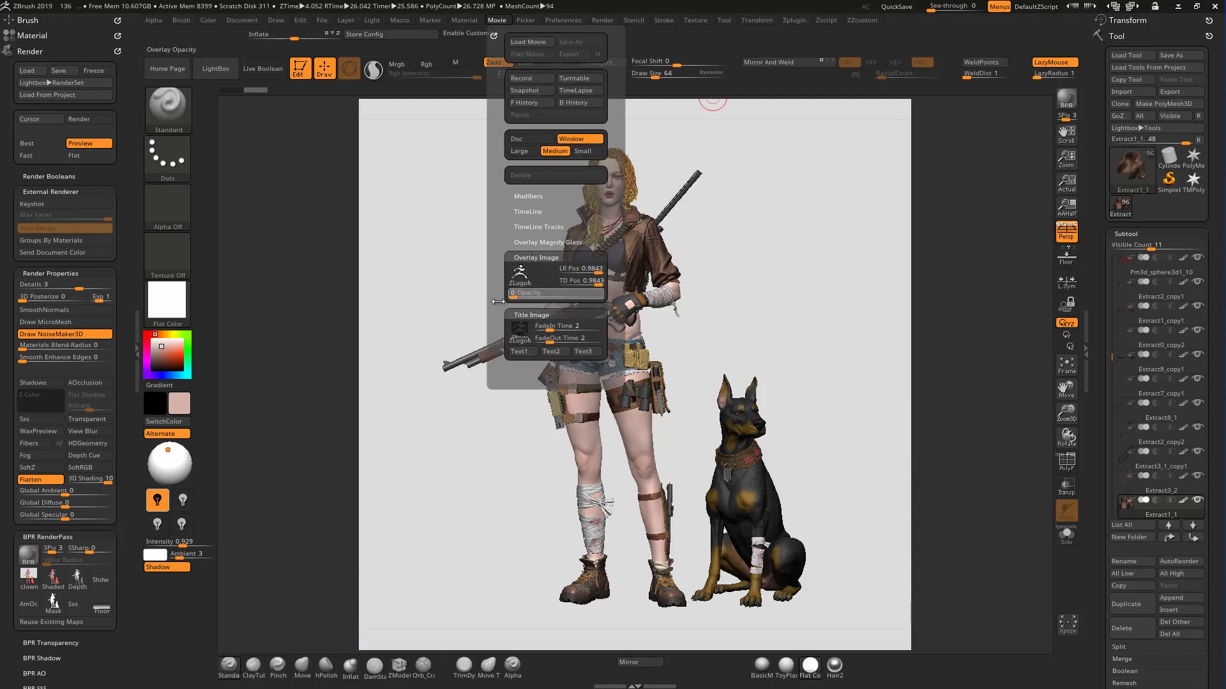
pyautogui.moveTo(549, 343); pyautogui.dragTo(519, 333)
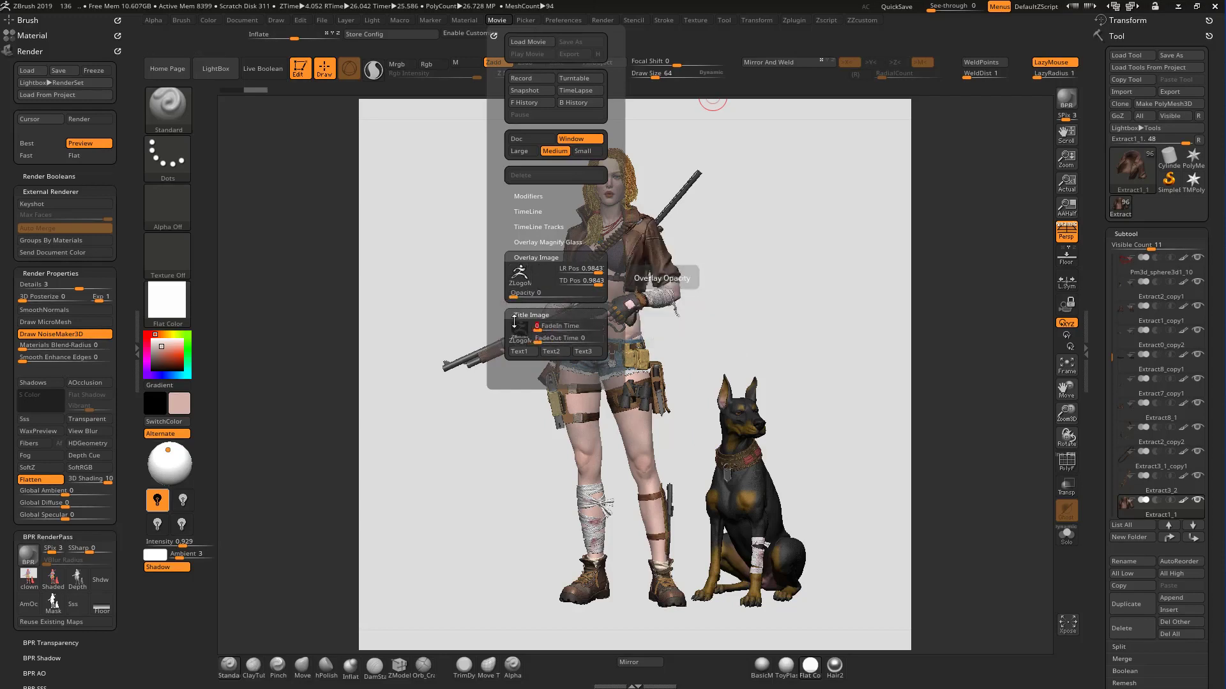
# Step: Set the movie to capture the document at large size and record a turntable of the woman and the dog
pyautogui.click(527, 138)
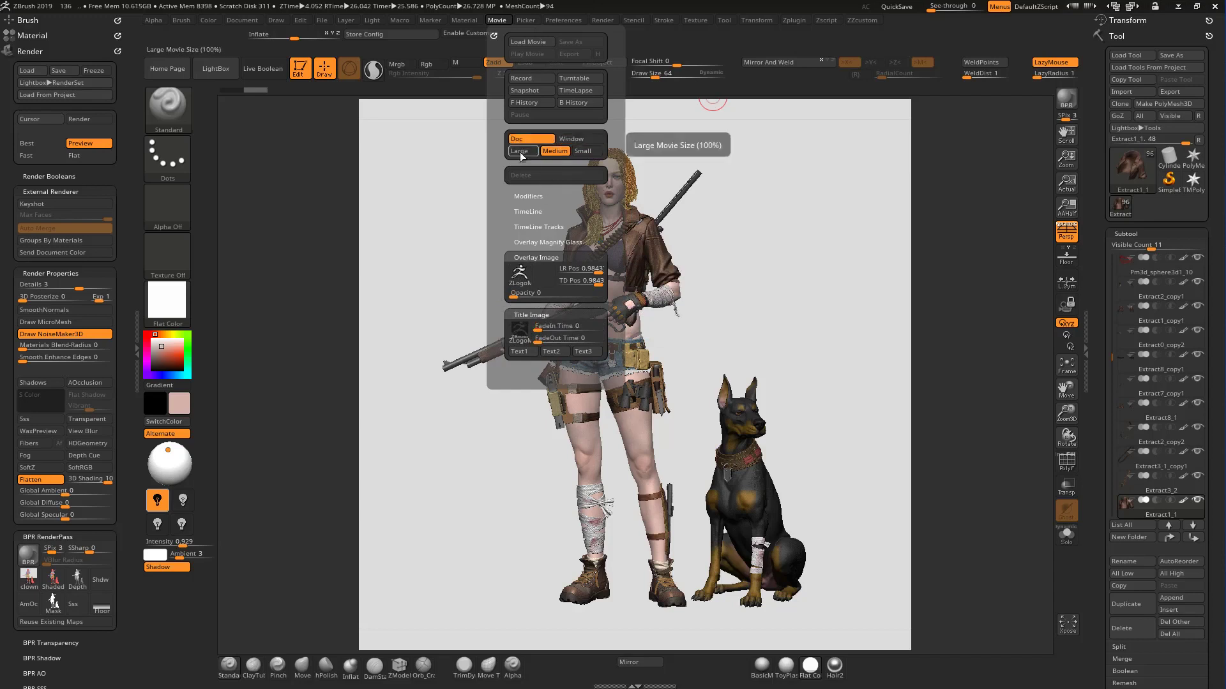
pyautogui.click(519, 152)
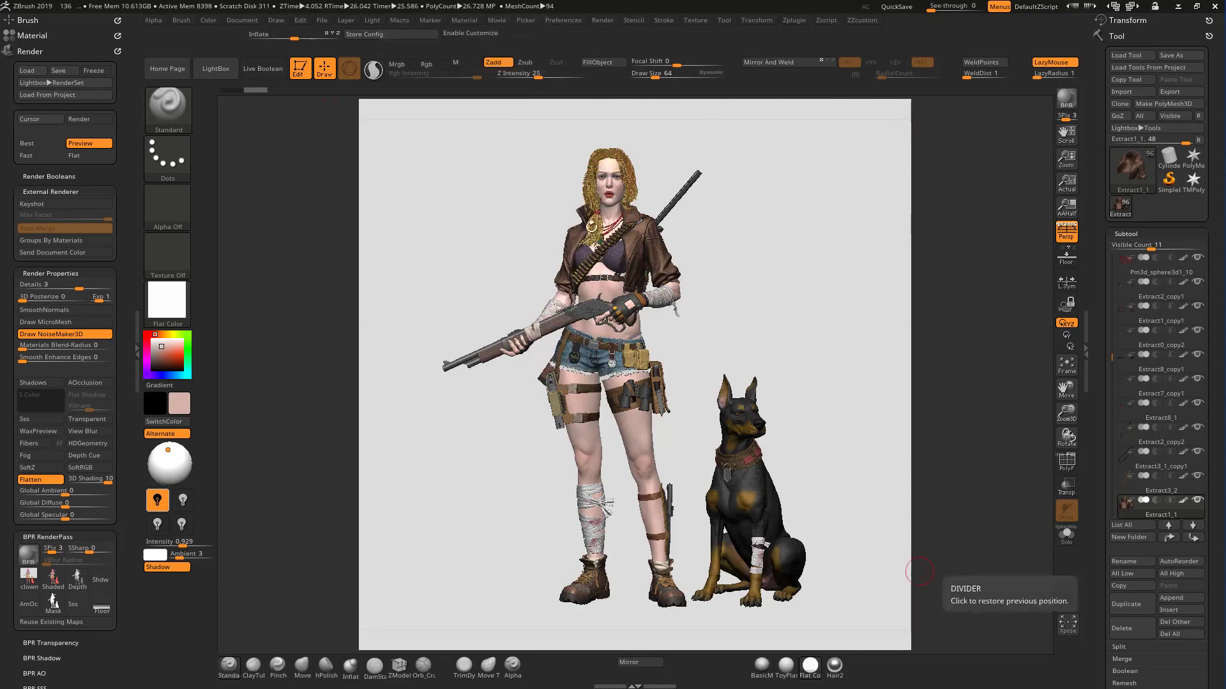
pyautogui.click(500, 20)
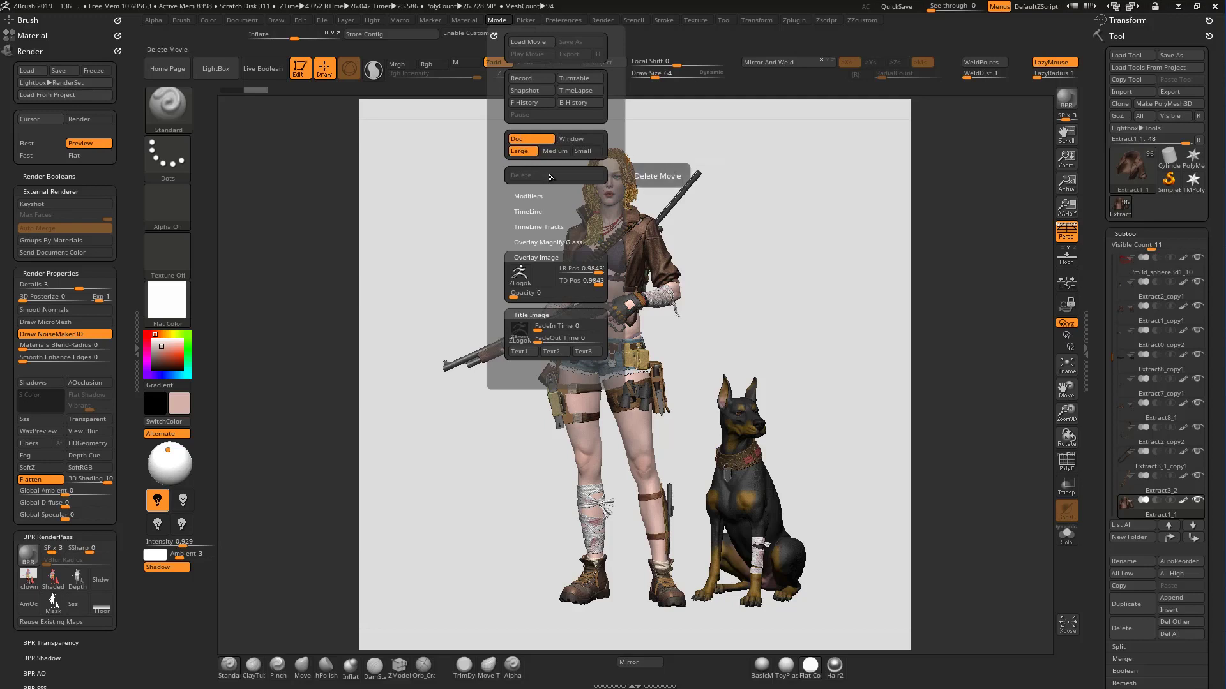
pyautogui.click(574, 79)
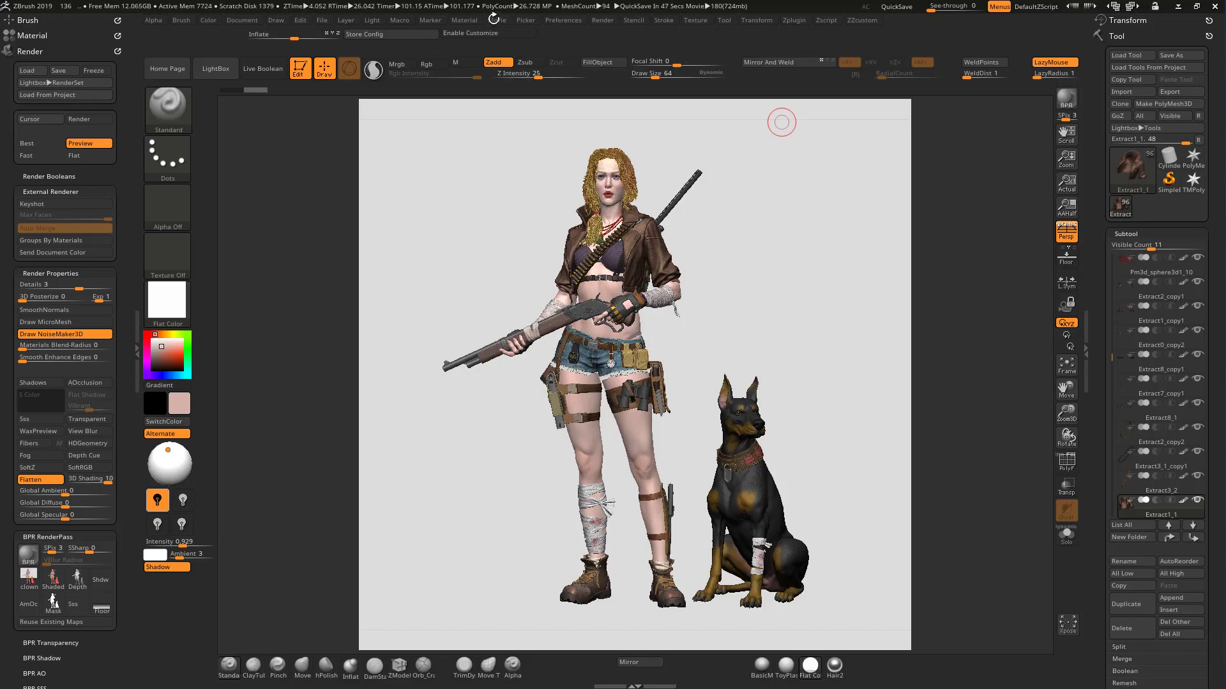
# Step: Export the turntable movie to the Rend folder as ZBrush Movie.MPG
pyautogui.click(493, 20)
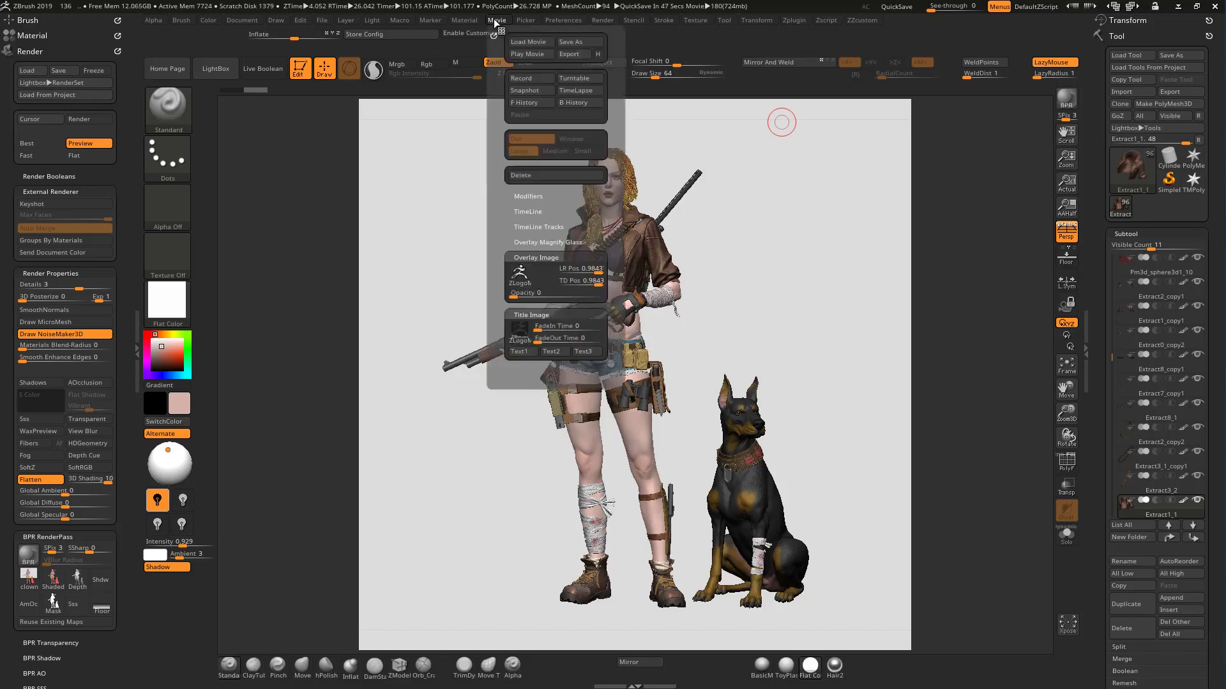
pyautogui.click(580, 54)
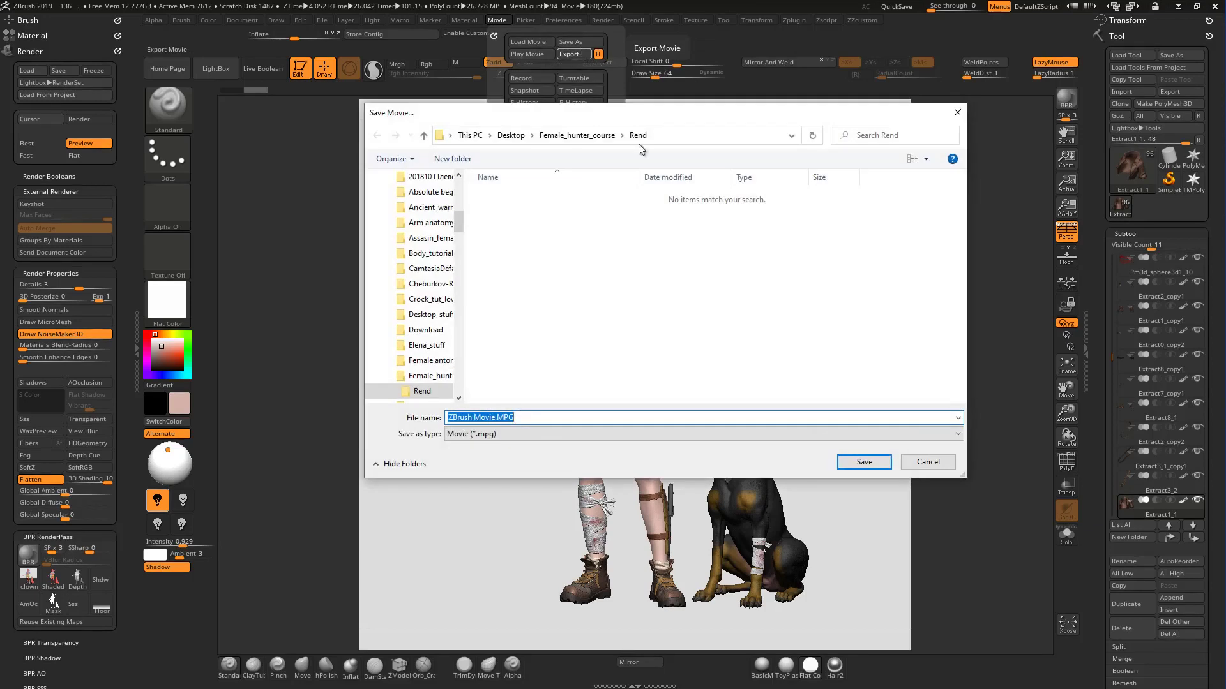
pyautogui.click(863, 462)
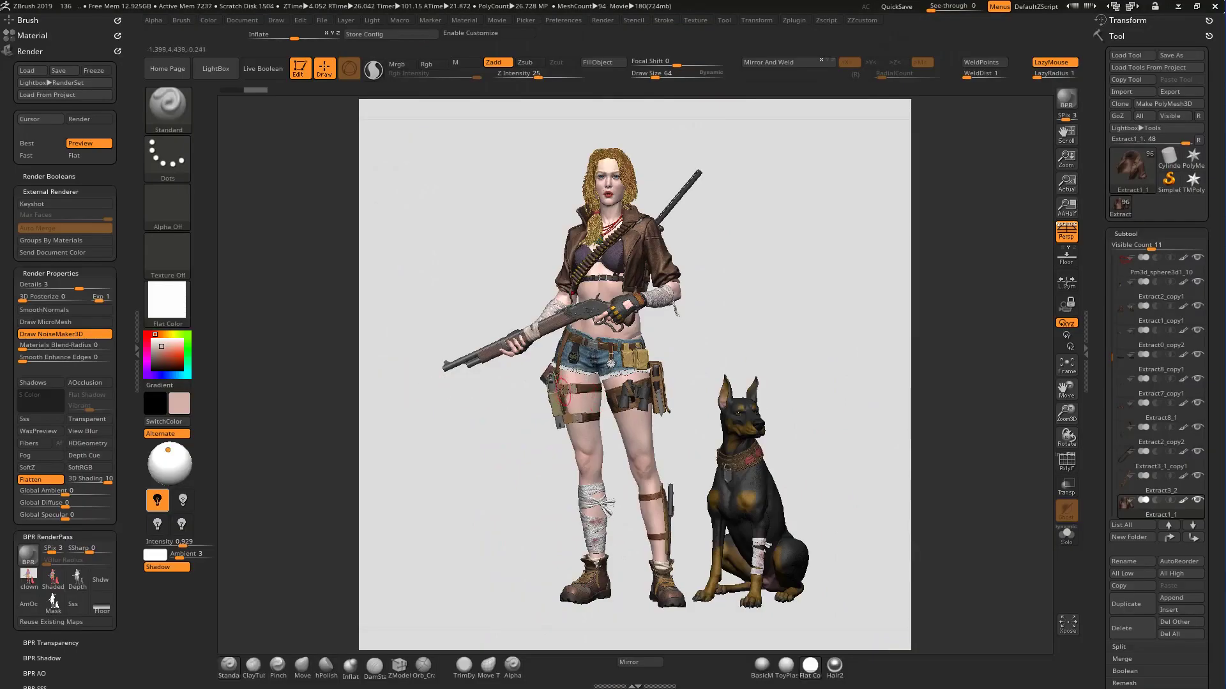
# Step: Switch the material to BasicMaterial
pyautogui.click(763, 667)
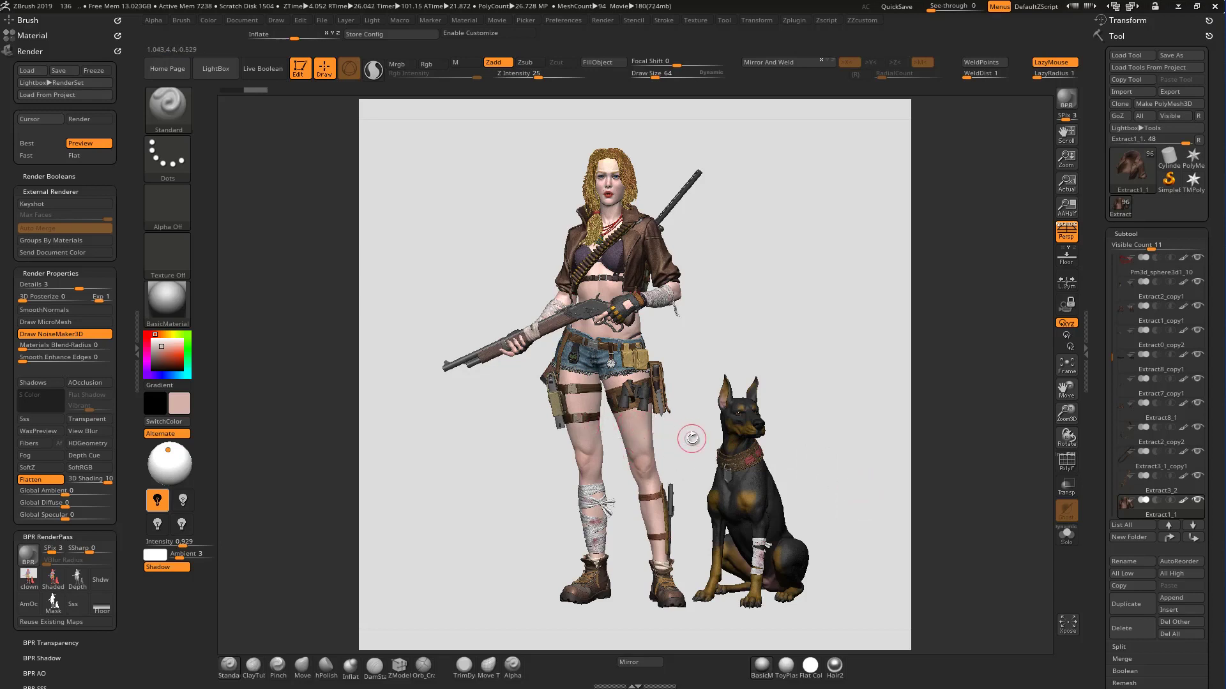
pyautogui.moveTo(126, 412)
pyautogui.mouseDown()
pyautogui.moveTo(126, 195)
pyautogui.moveTo(125, 424)
pyautogui.mouseUp()
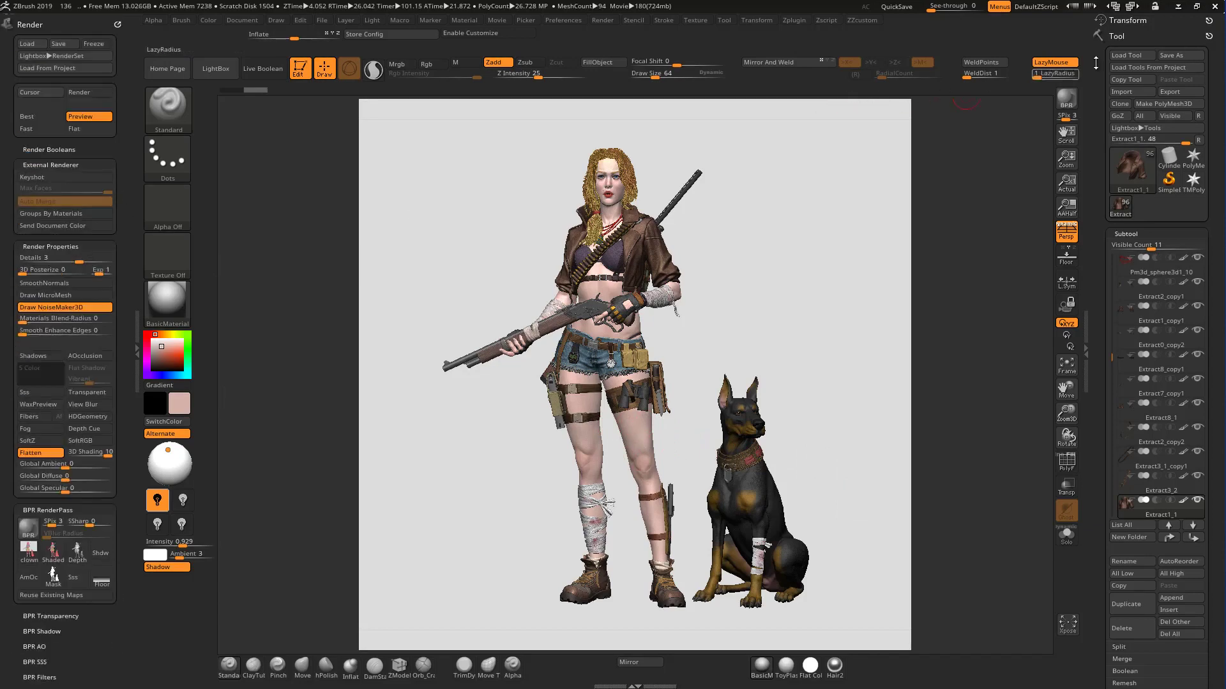
# Step: Switch to Photoshop, copy the clown.tif image into BPR_main_flat.PSD and move its layer above the SoilSand02 texture layer
pyautogui.click(1178, 7)
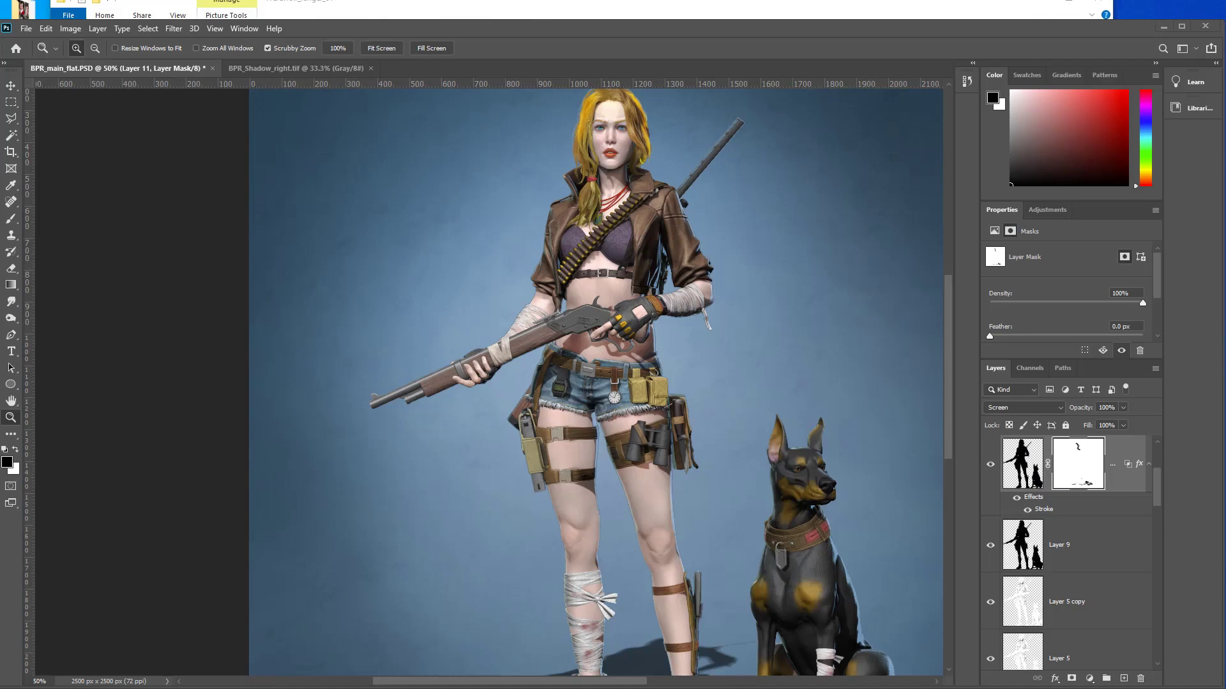
pyautogui.hotkey('alt', 'Tab')
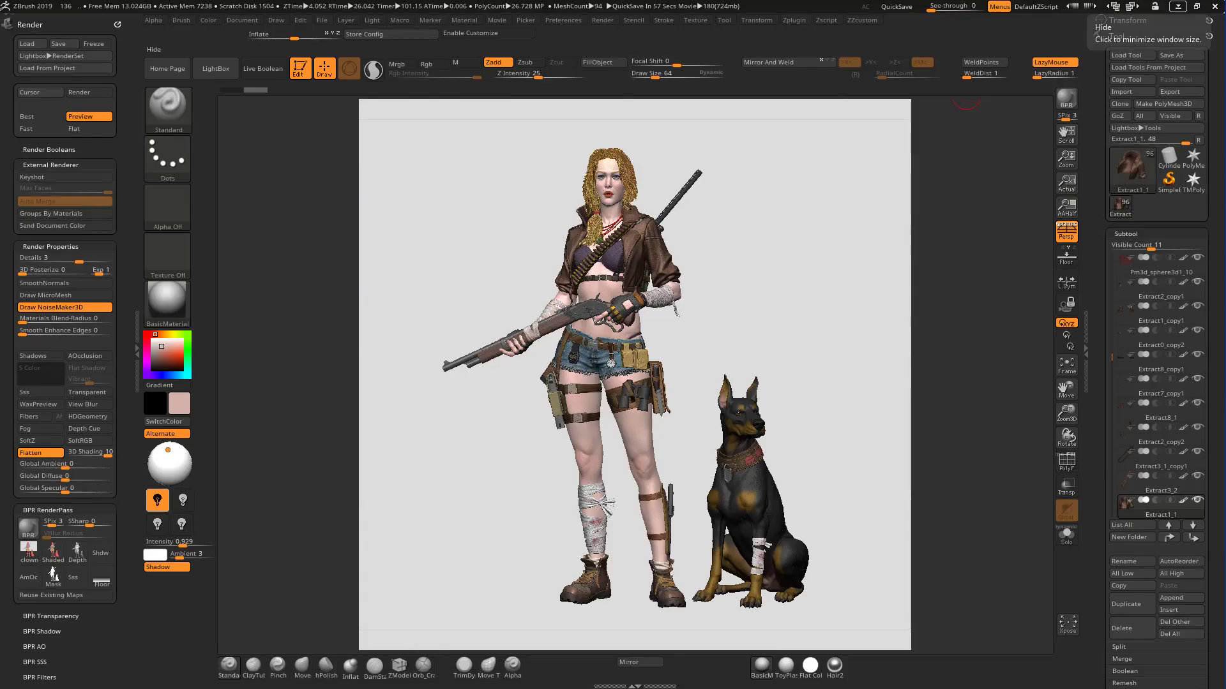
pyautogui.hotkey('alt', 'Tab')
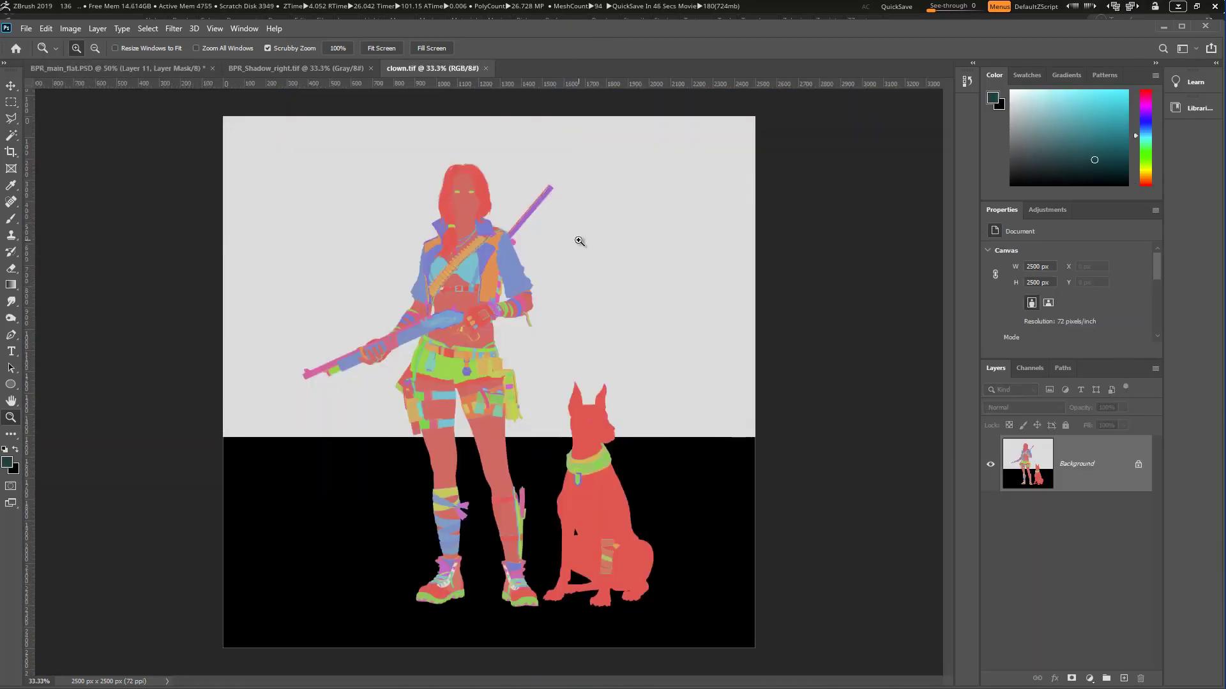
pyautogui.press('v')
pyautogui.click(116, 69)
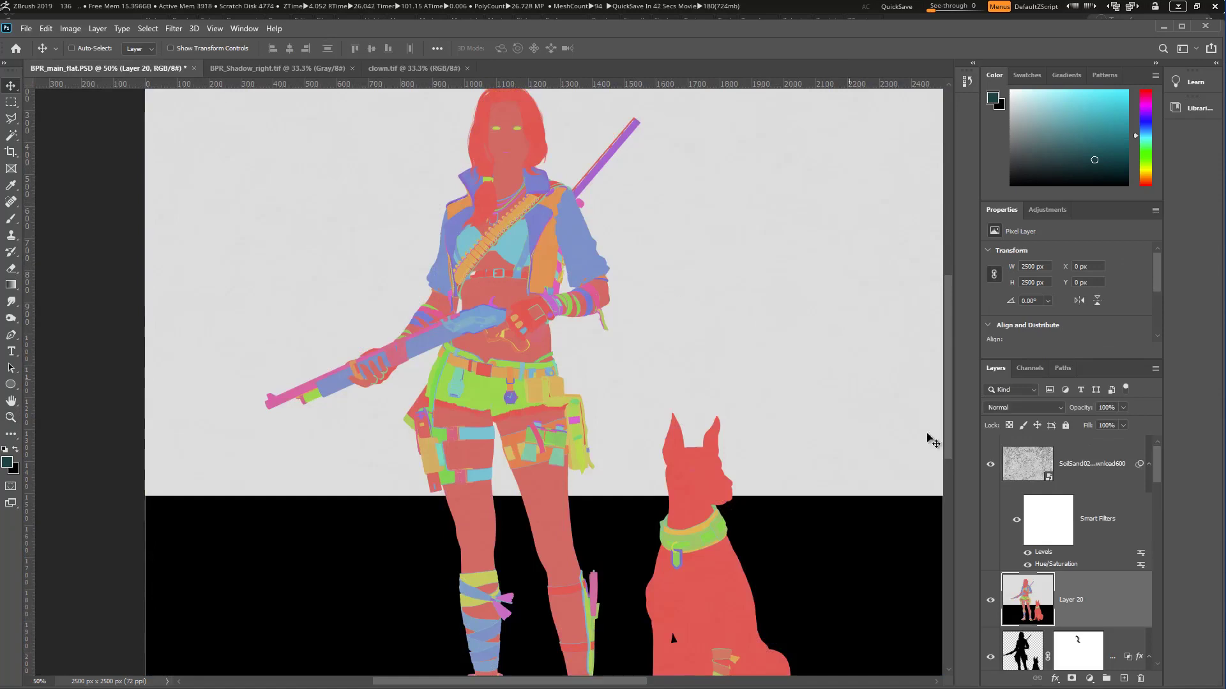
pyautogui.moveTo(1088, 603); pyautogui.dragTo(1084, 447)
# Step: Select the woman's bare belly on the color pass with the Magic Wand and extend the selection to all similar skin areas
pyautogui.scroll(2, 597, 363)
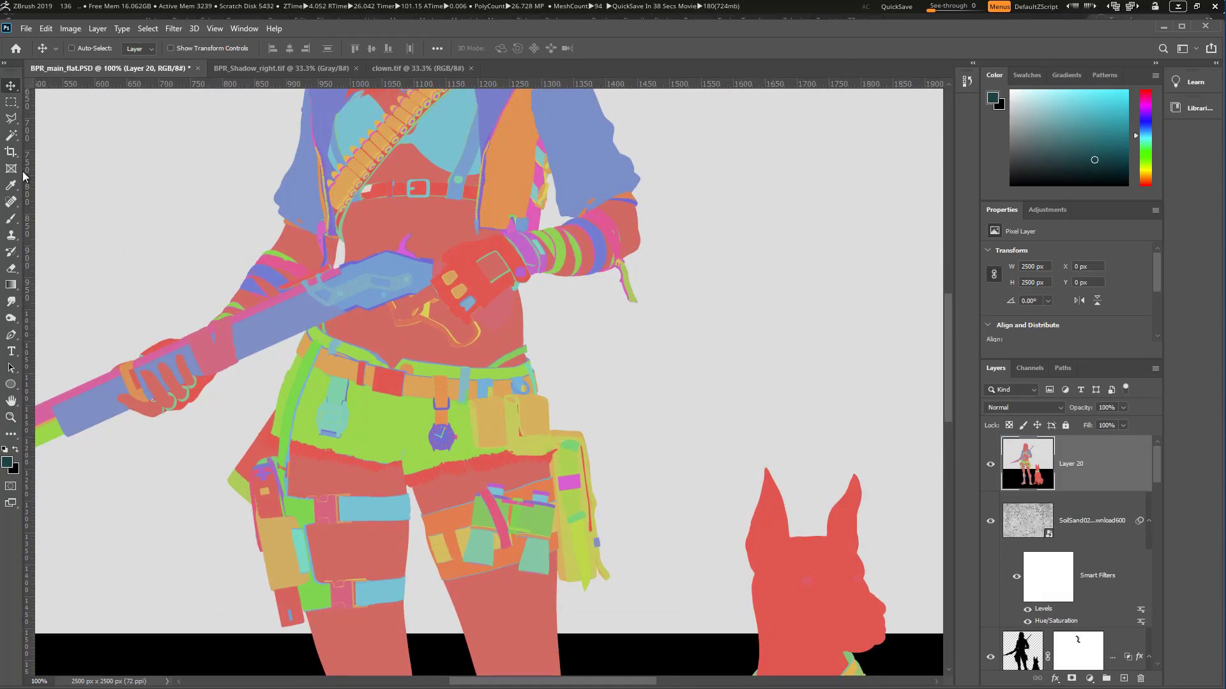
pyautogui.click(12, 136)
pyautogui.click(502, 335)
pyautogui.keyDown('shift'); pyautogui.click(444, 227); pyautogui.keyUp('shift')
pyautogui.rightClick(432, 218)
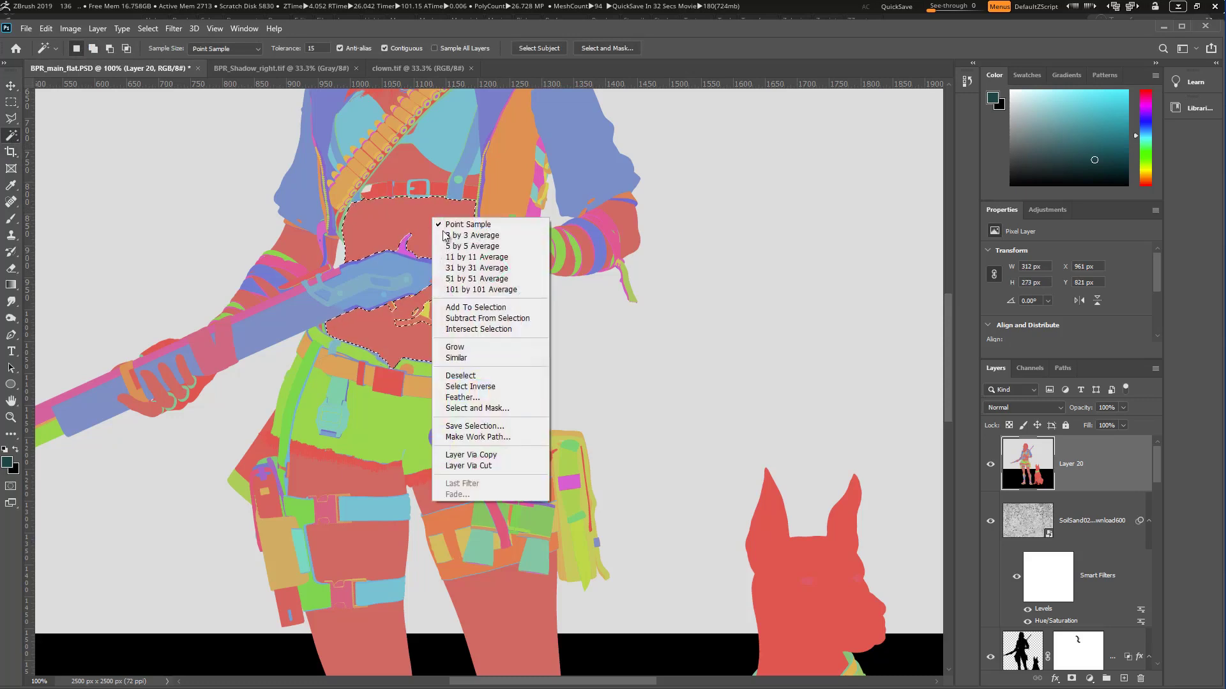
pyautogui.click(470, 359)
# Step: Copy the selected skin areas of Layer 7 to a new layer
pyautogui.scroll(-2, 412, 334)
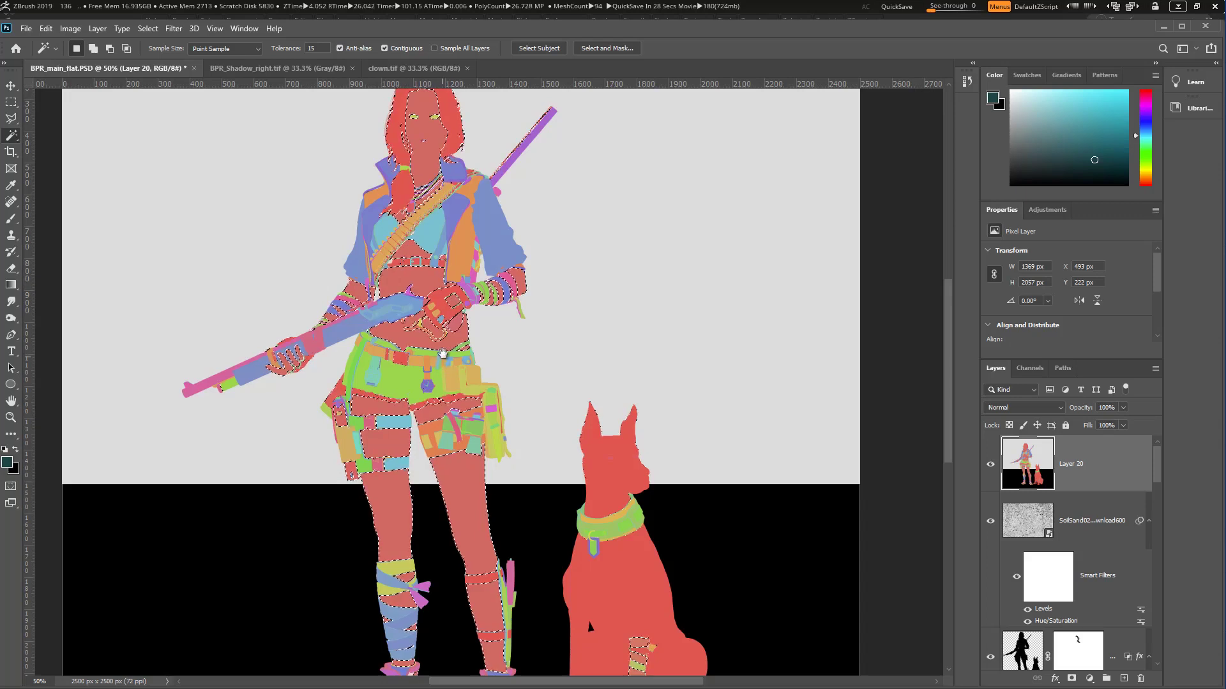
pyautogui.moveTo(441, 356); pyautogui.dragTo(446, 308)
pyautogui.moveTo(641, 594); pyautogui.dragTo(670, 518)
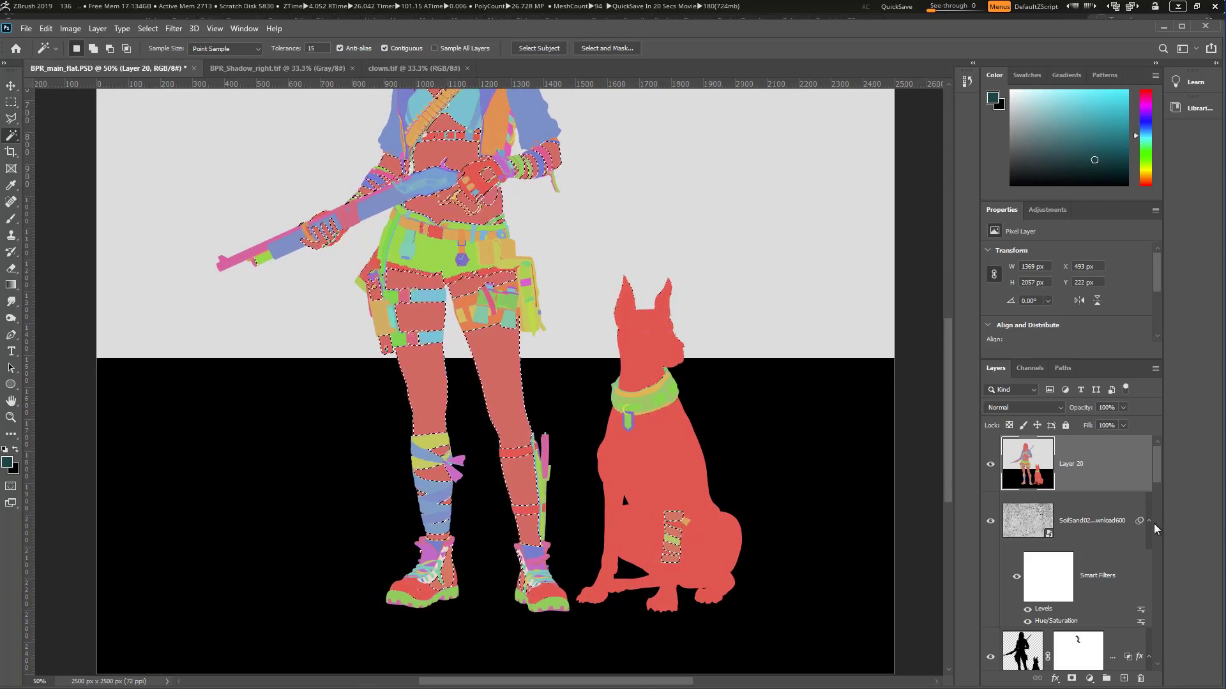
pyautogui.moveTo(1157, 480); pyautogui.dragTo(1156, 613)
pyautogui.click(1099, 546)
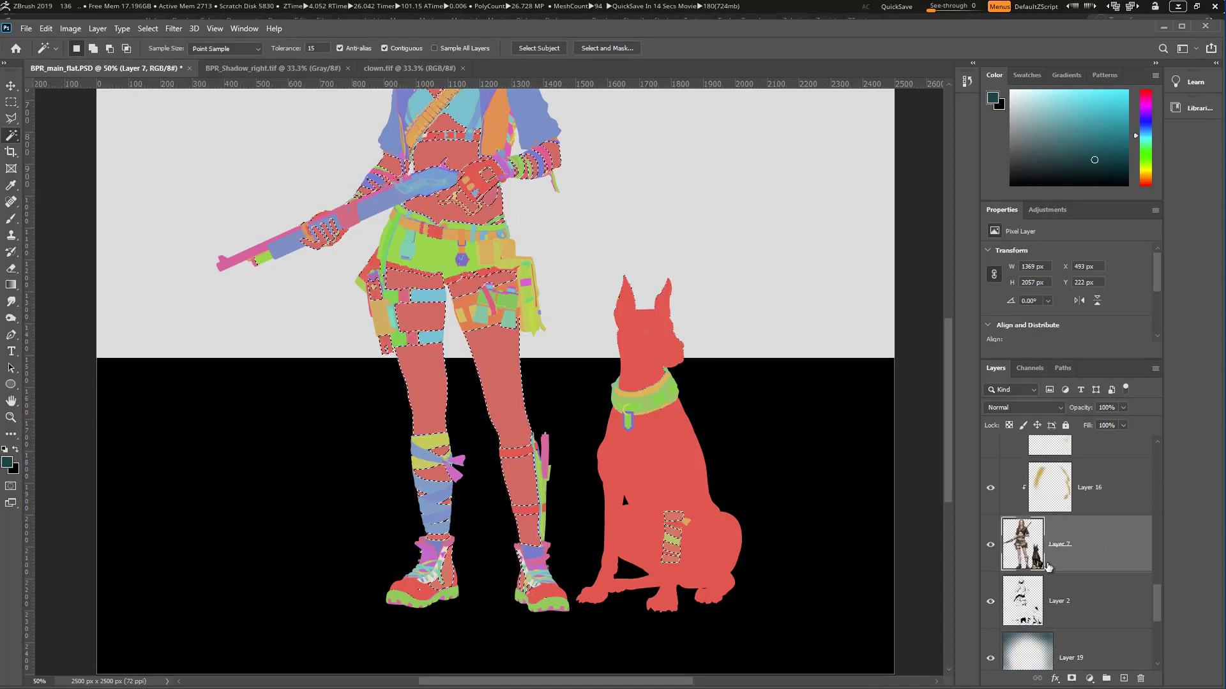
pyautogui.hotkey('ctrl', 'j')
pyautogui.hotkey('ctrl', 'u')
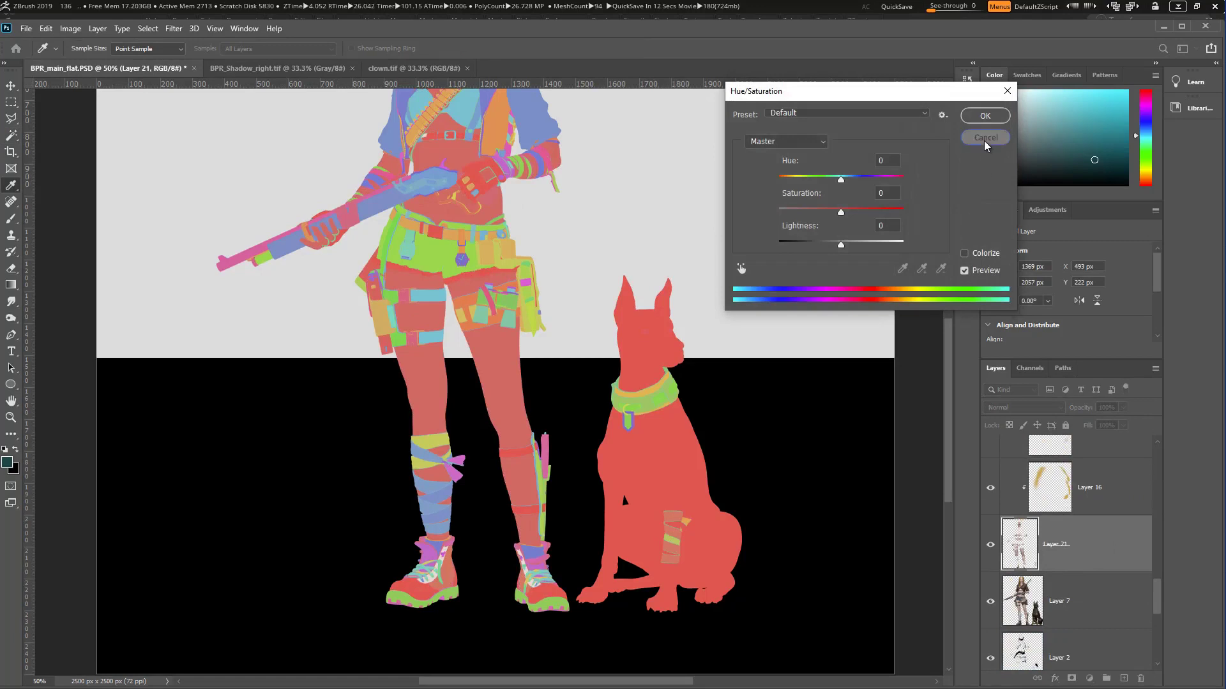
pyautogui.click(985, 139)
# Step: Move the skin layer above Layer 16 copy and restore the clipping of Layer 16 and Layer 16 copy onto Layer 7
pyautogui.moveTo(1101, 561); pyautogui.dragTo(1075, 512)
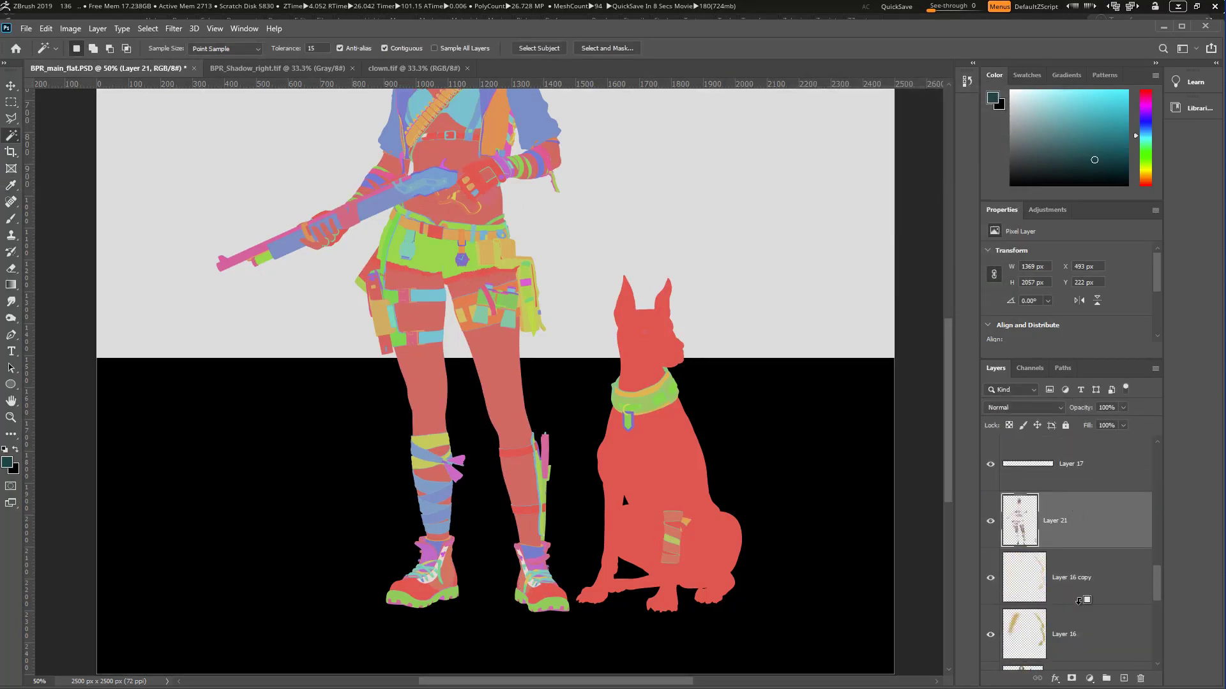
pyautogui.keyDown('alt'); pyautogui.click(1082, 602); pyautogui.keyUp('alt')
pyautogui.keyDown('alt'); pyautogui.click(1083, 664); pyautogui.keyUp('alt')
pyautogui.keyDown('alt'); pyautogui.click(1089, 659); pyautogui.keyUp('alt')
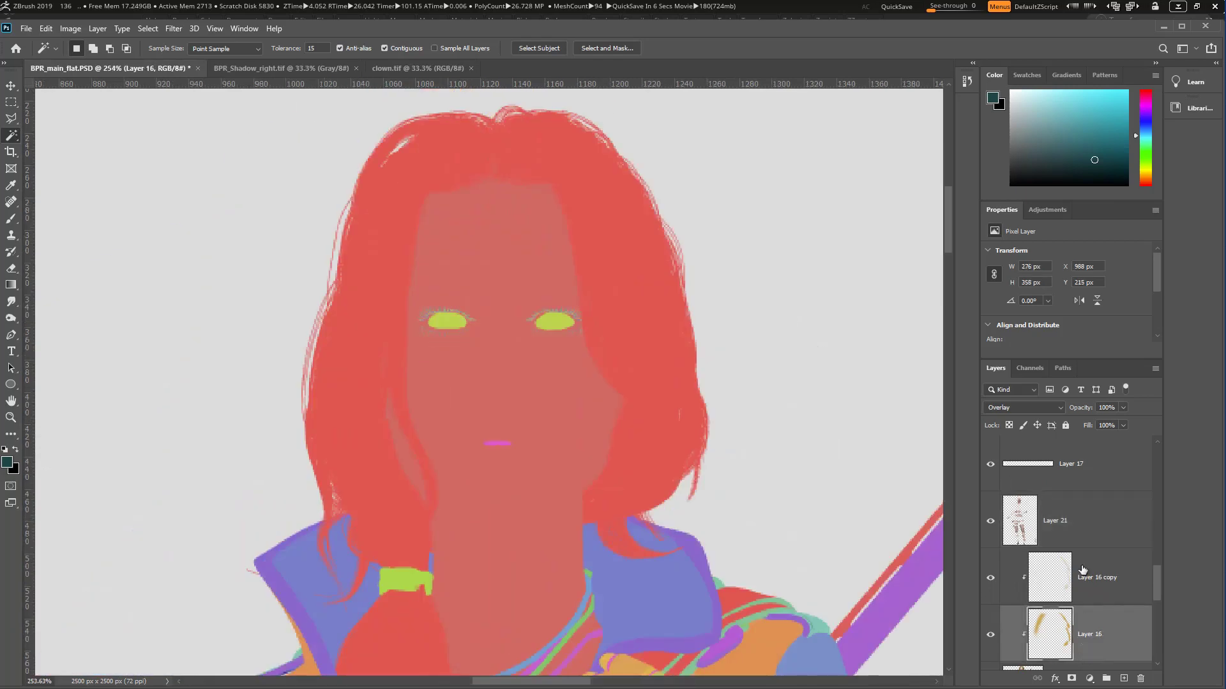
# Step: Select Layer 21 with the copied skin areas and hide the Layer 20 color pass above the sand texture
pyautogui.click(1063, 530)
pyautogui.scroll(5, 1072, 542)
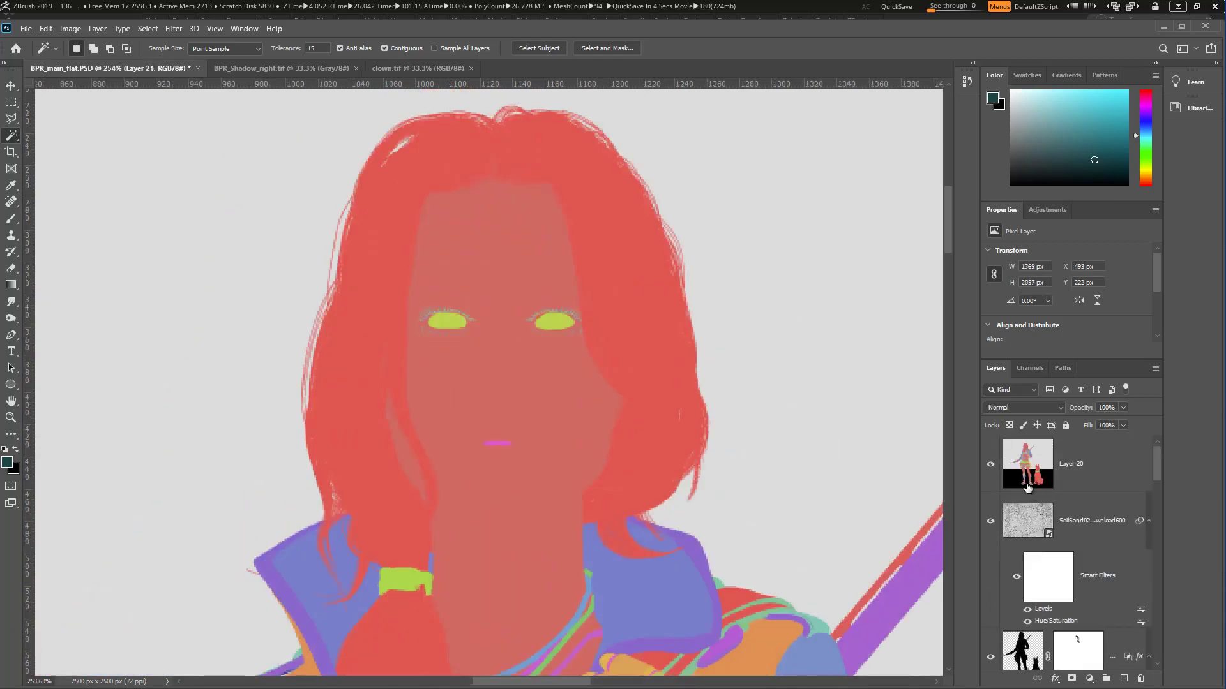
pyautogui.click(990, 466)
pyautogui.scroll(-5, 1072, 543)
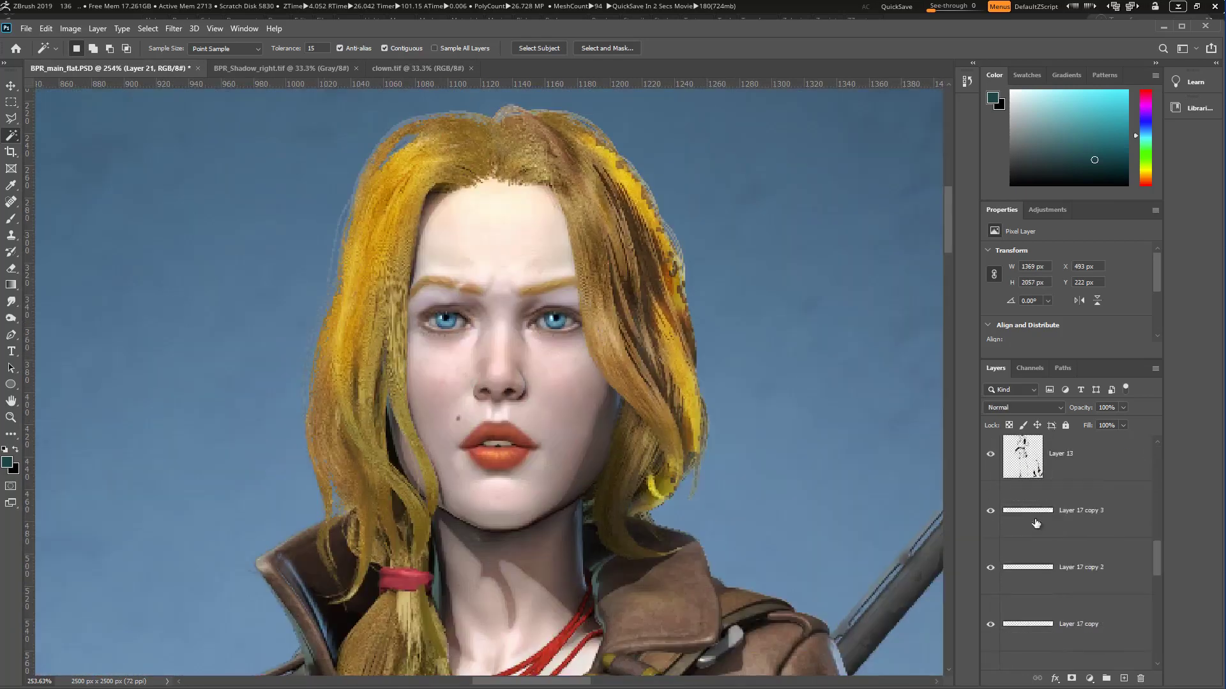
pyautogui.keyDown('alt'); pyautogui.click(576, 406); pyautogui.keyUp('alt')
pyautogui.keyDown('alt'); pyautogui.click(576, 406); pyautogui.keyUp('alt')
pyautogui.keyDown('alt'); pyautogui.click(577, 407); pyautogui.keyUp('alt')
pyautogui.moveTo(576, 406); pyautogui.dragTo(580, 280)
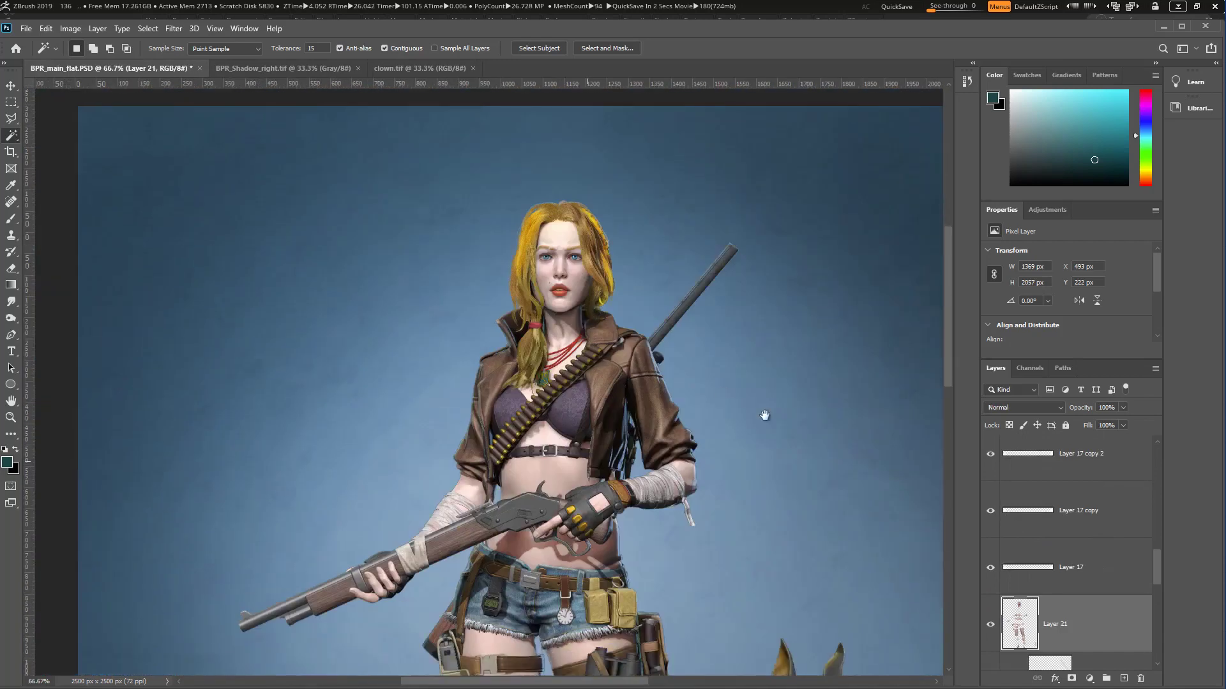
pyautogui.moveTo(1154, 577); pyautogui.dragTo(1119, 580)
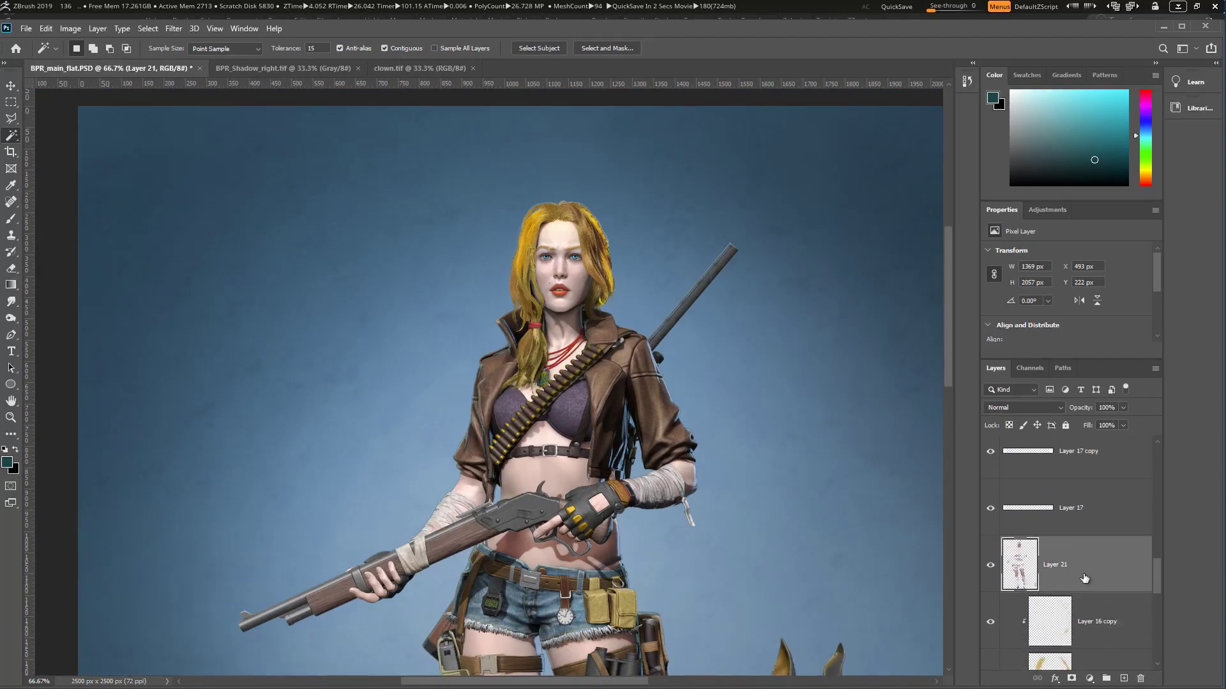
# Step: Set the blending mode of Layer 21 to Overlay and view the whole composite
pyautogui.click(1055, 402)
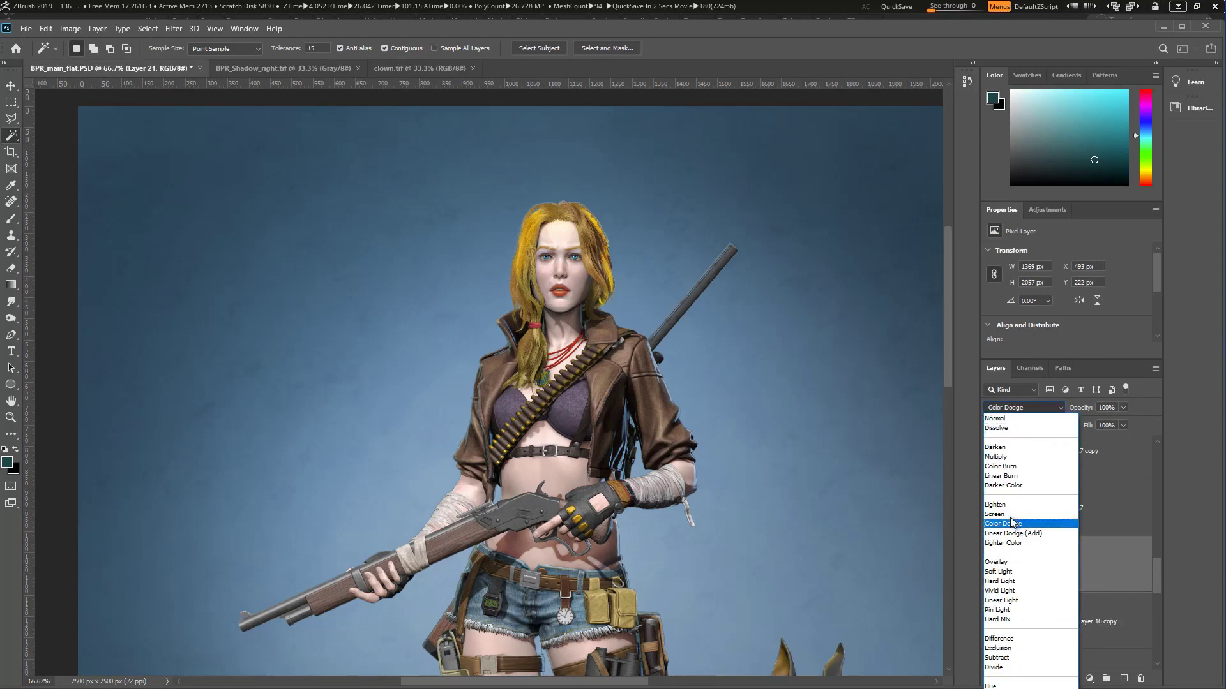
pyautogui.click(1012, 567)
pyautogui.moveTo(748, 530); pyautogui.dragTo(777, 406)
pyautogui.keyDown('alt'); pyautogui.click(776, 500); pyautogui.keyUp('alt')
pyautogui.moveTo(792, 541); pyautogui.dragTo(747, 458)
pyautogui.keyDown('alt'); pyautogui.click(747, 459); pyautogui.keyUp('alt')
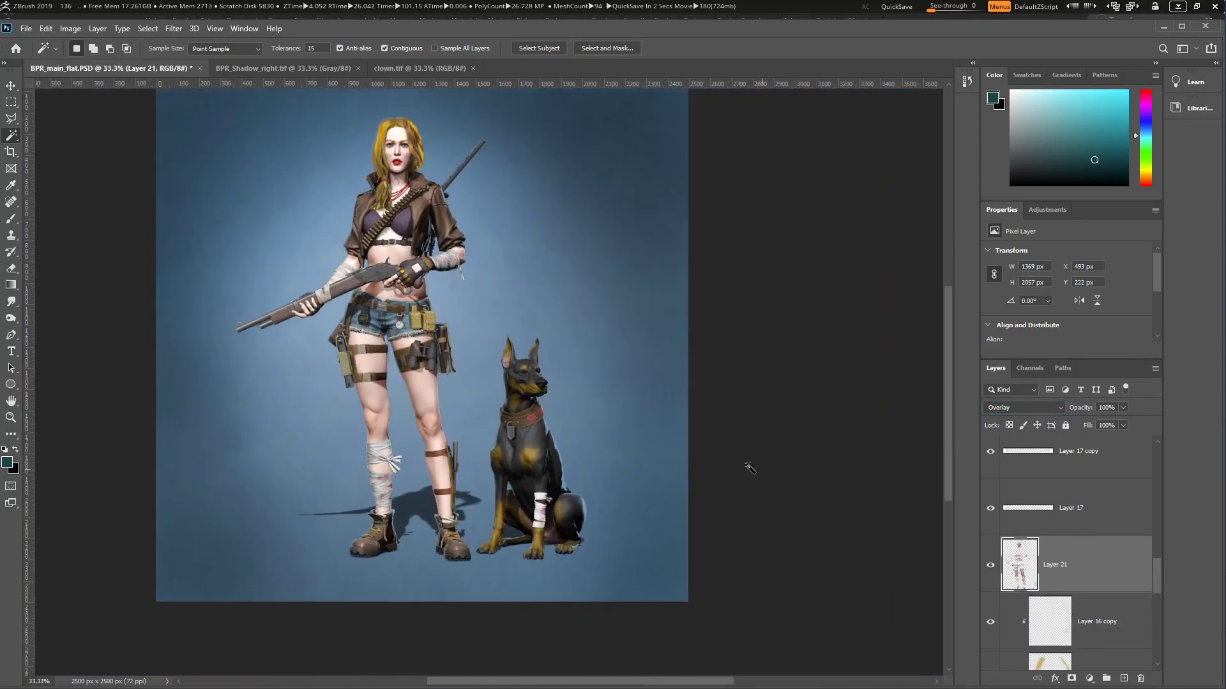
pyautogui.click(612, 458)
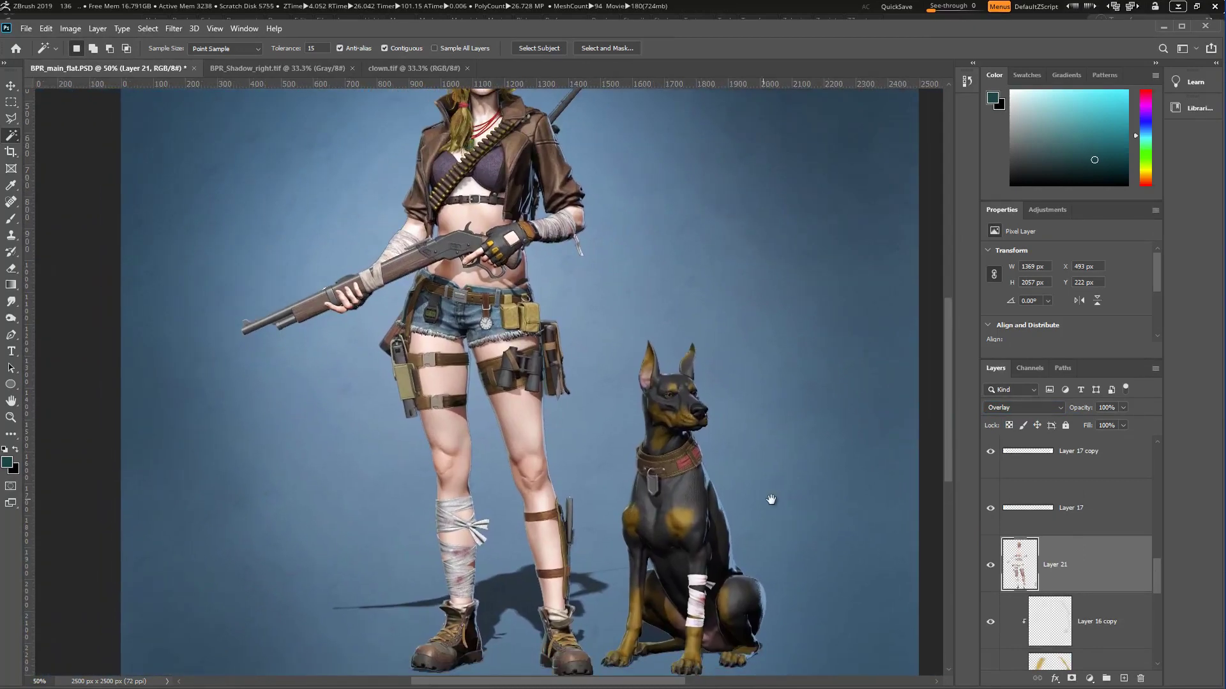
# Step: Compare the woman's skin with Layer 21 shown and hidden
pyautogui.click(991, 566)
pyautogui.click(991, 566)
pyautogui.click(991, 566)
pyautogui.click(990, 565)
pyautogui.click(991, 566)
pyautogui.click(990, 566)
# Step: Lower the opacity of Layer 21 to 45% and check the skin with the layer shown and hidden
pyautogui.moveTo(564, 380); pyautogui.dragTo(628, 445)
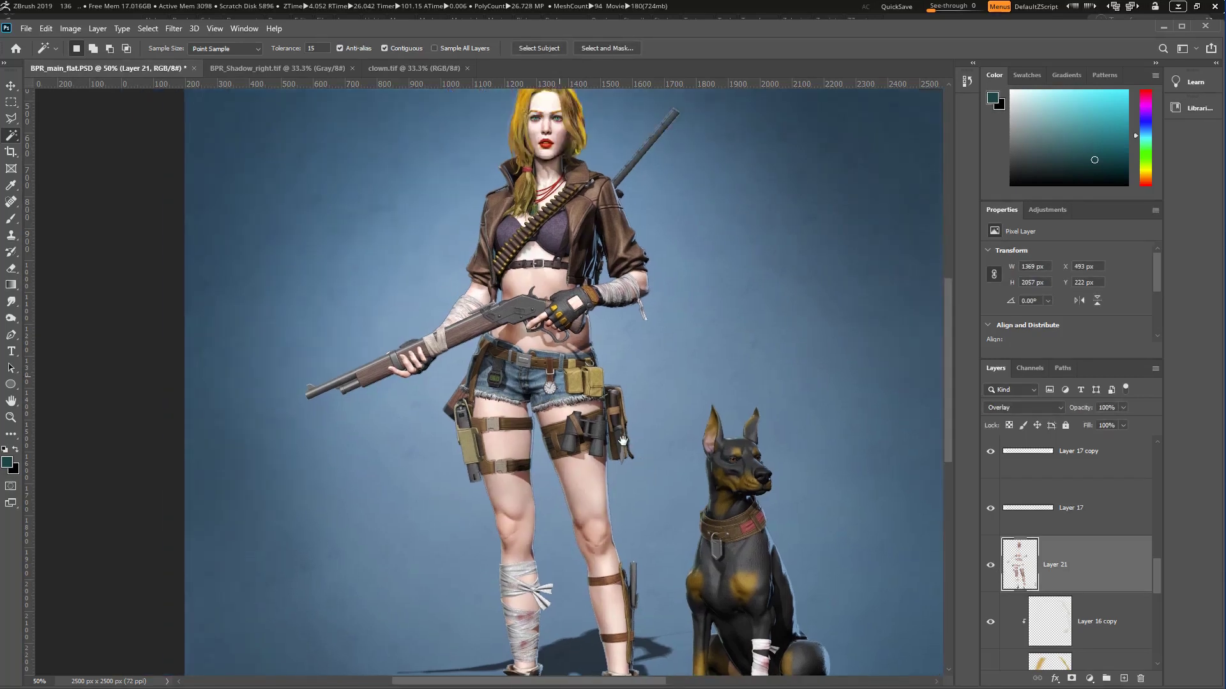
pyautogui.click(991, 566)
pyautogui.click(991, 566)
pyautogui.click(994, 574)
pyautogui.click(994, 574)
pyautogui.click(993, 574)
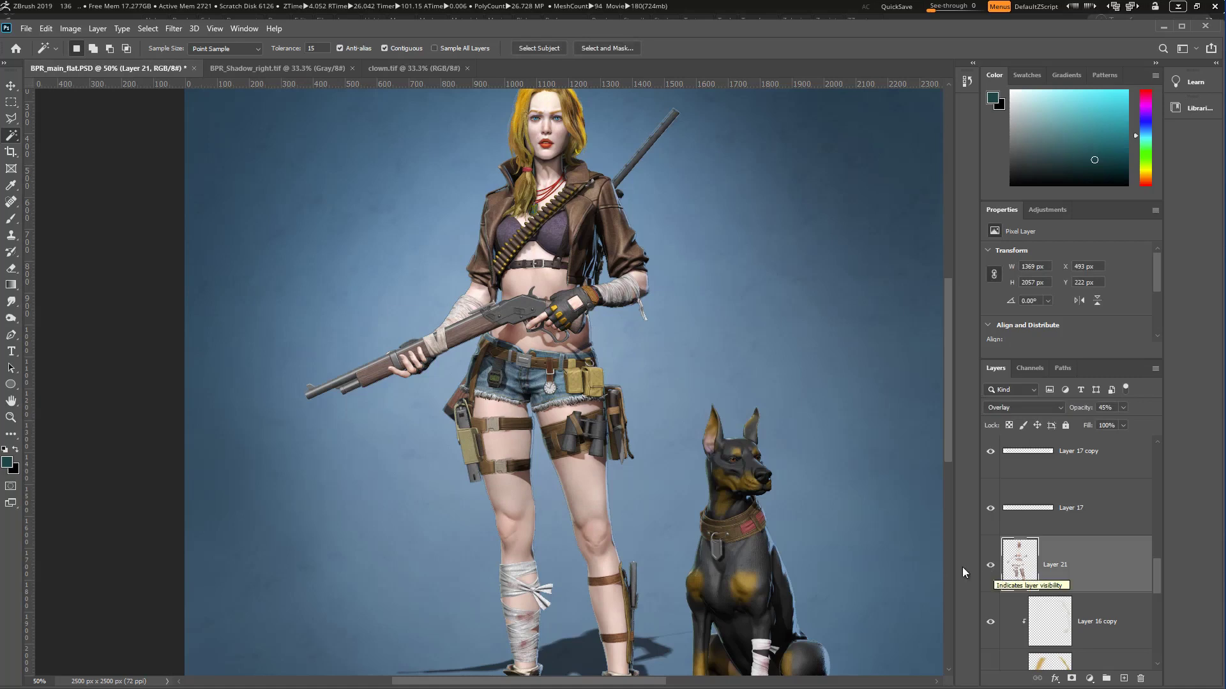
pyautogui.moveTo(738, 568); pyautogui.dragTo(764, 452)
pyautogui.keyDown('alt'); pyautogui.click(750, 500); pyautogui.keyUp('alt')
pyautogui.moveTo(583, 455); pyautogui.dragTo(777, 601)
pyautogui.keyDown('ctrl'); pyautogui.click(710, 477); pyautogui.keyUp('ctrl')
pyautogui.moveTo(717, 475); pyautogui.dragTo(770, 526)
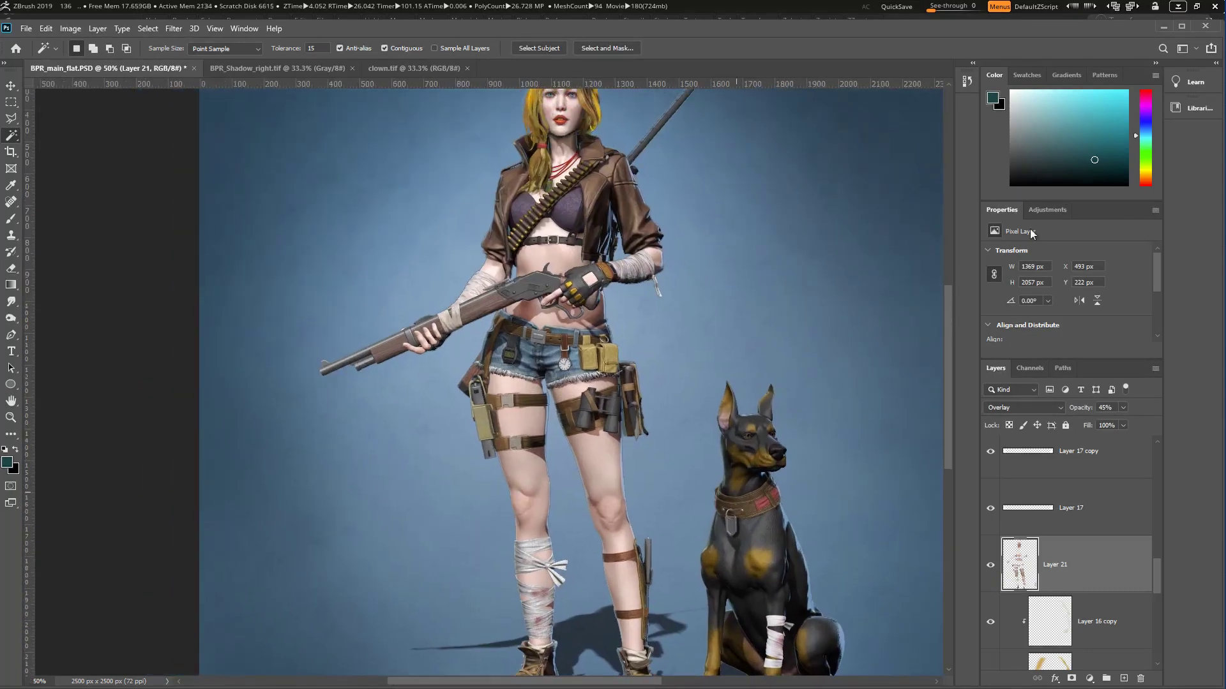
# Step: Switch to ZBrush, select the brown holster piece on the woman's thigh and view it alone in Solo mode
pyautogui.click(1163, 27)
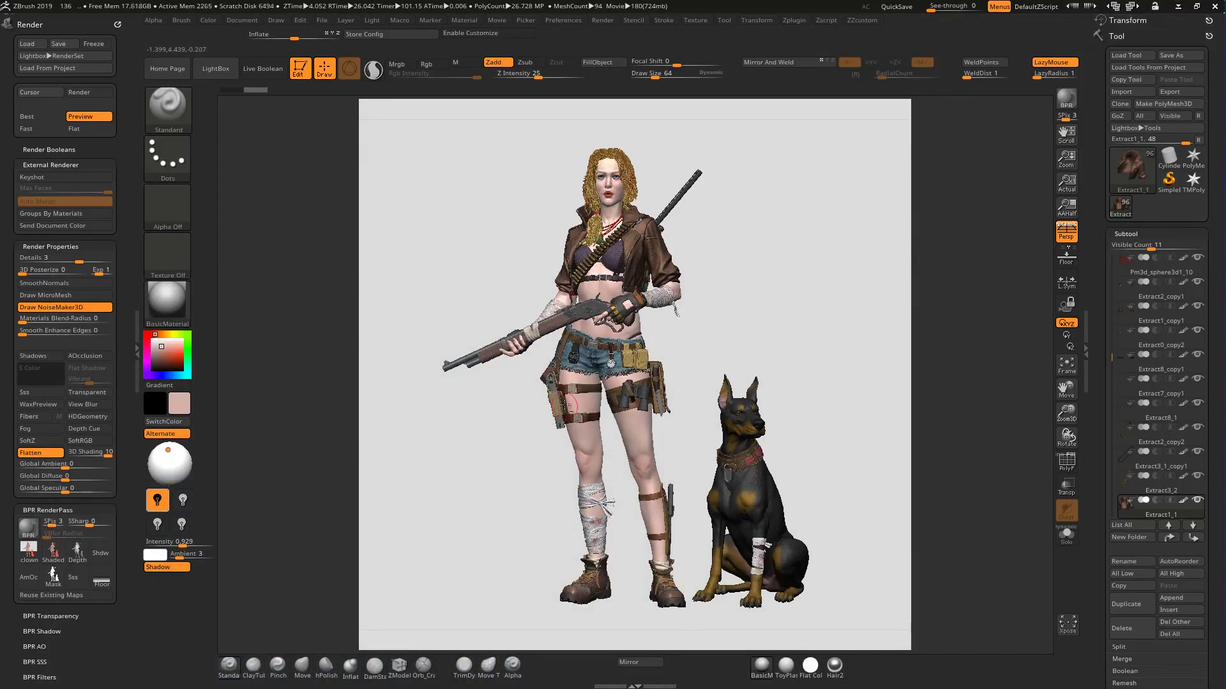
pyautogui.keyDown('alt'); pyautogui.click(565, 406); pyautogui.keyUp('alt')
pyautogui.click(1067, 538)
pyautogui.click(1067, 538)
pyautogui.keyDown('alt'); pyautogui.click(567, 421); pyautogui.keyUp('alt')
pyautogui.click(1075, 540)
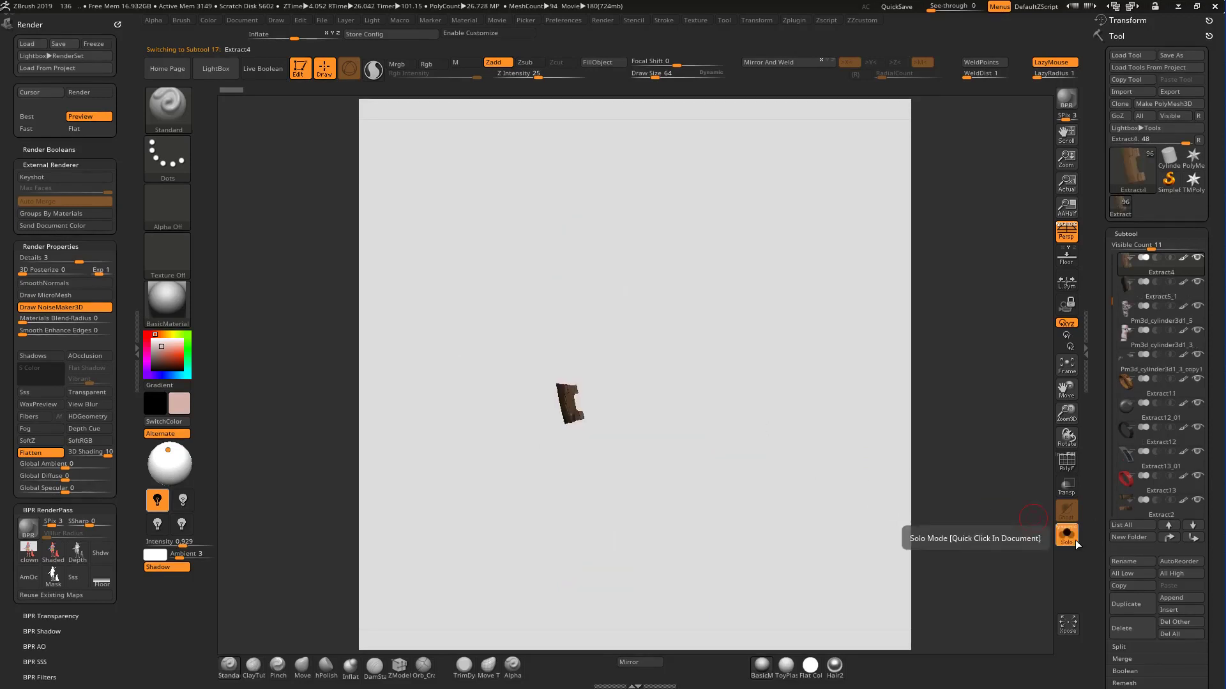
pyautogui.click(1068, 540)
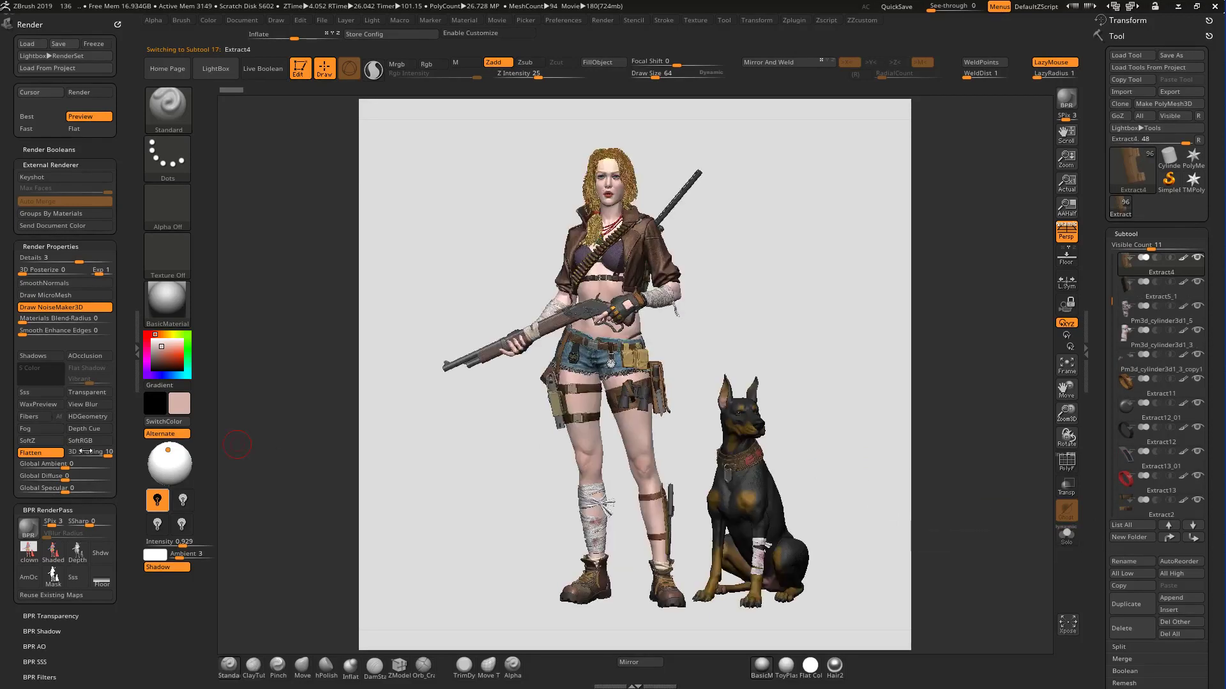
# Step: Fill the selected holster piece with the Leather_02 material using only the material channel
pyautogui.click(34, 25)
pyautogui.scroll(2, 57, 54)
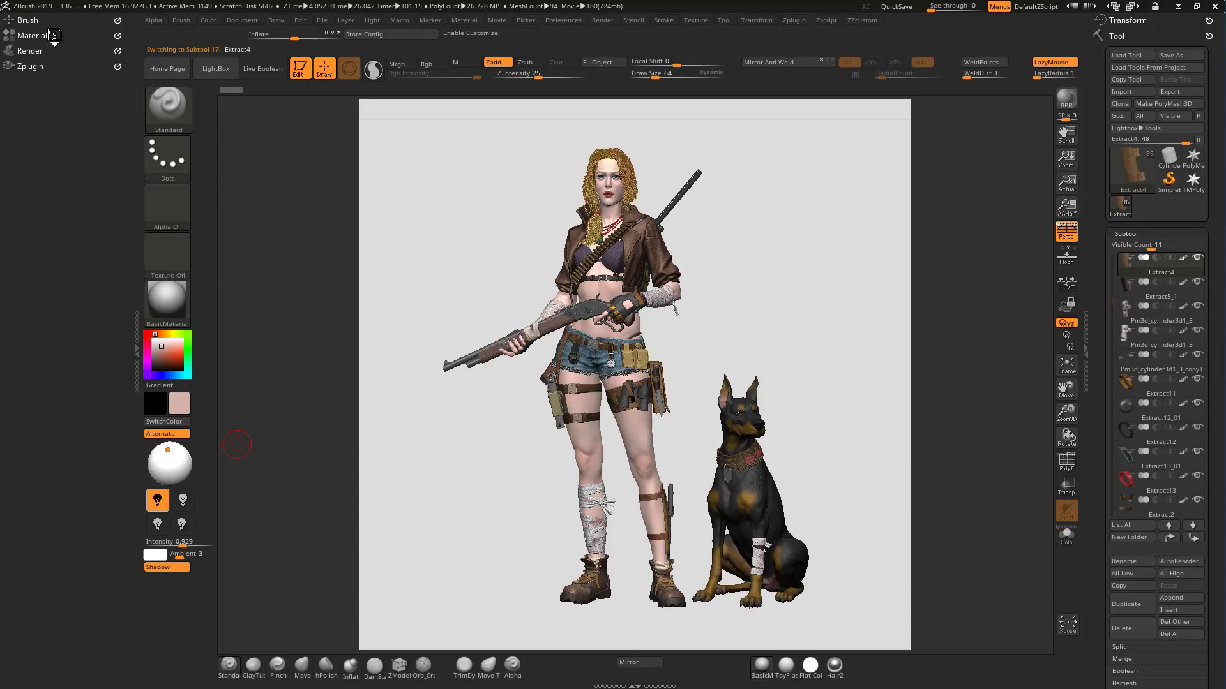
pyautogui.click(53, 34)
pyautogui.press('m')
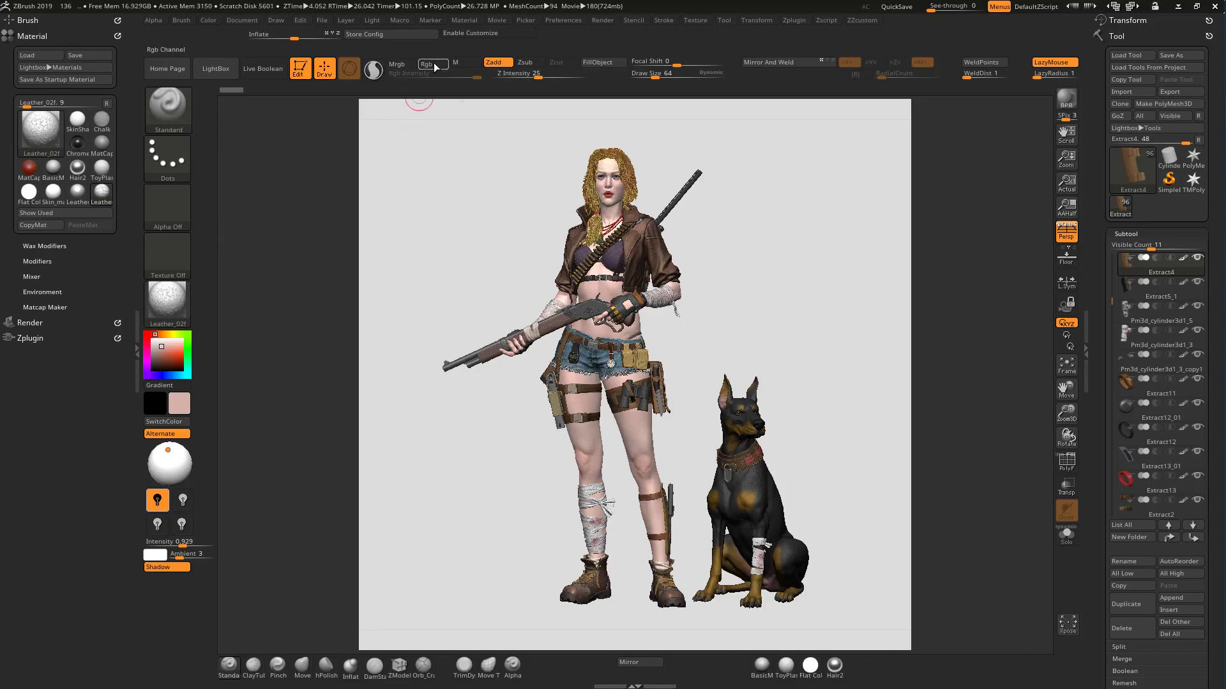
pyautogui.click(458, 62)
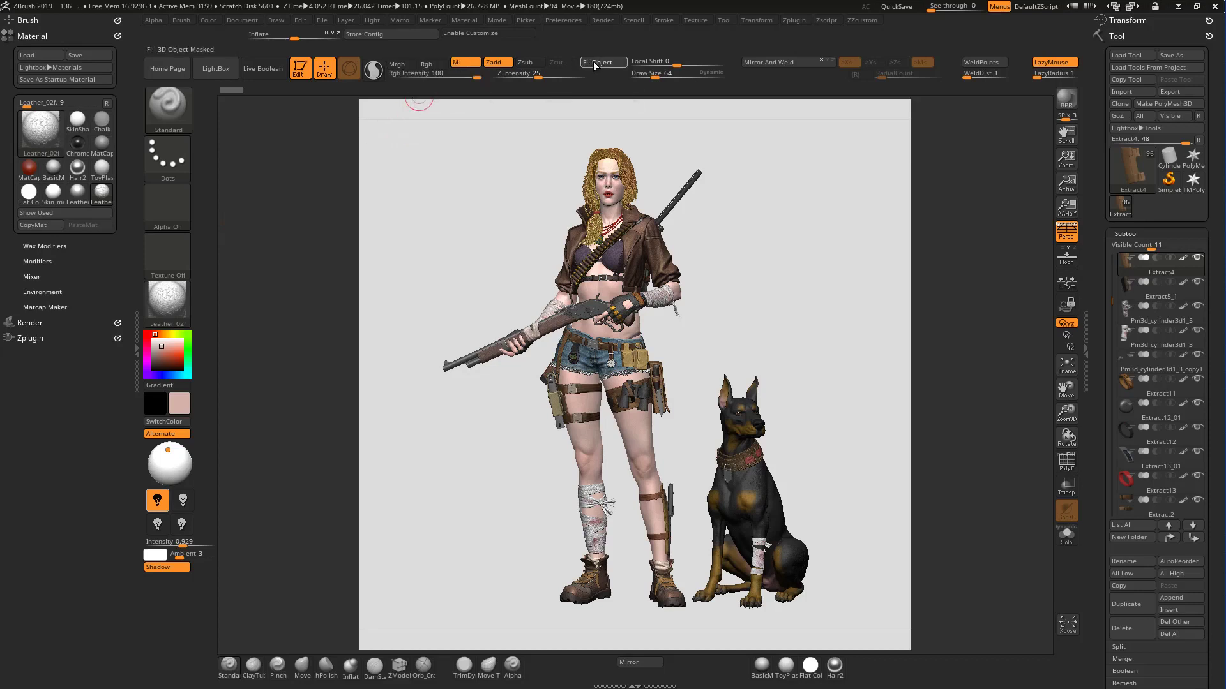
pyautogui.click(592, 62)
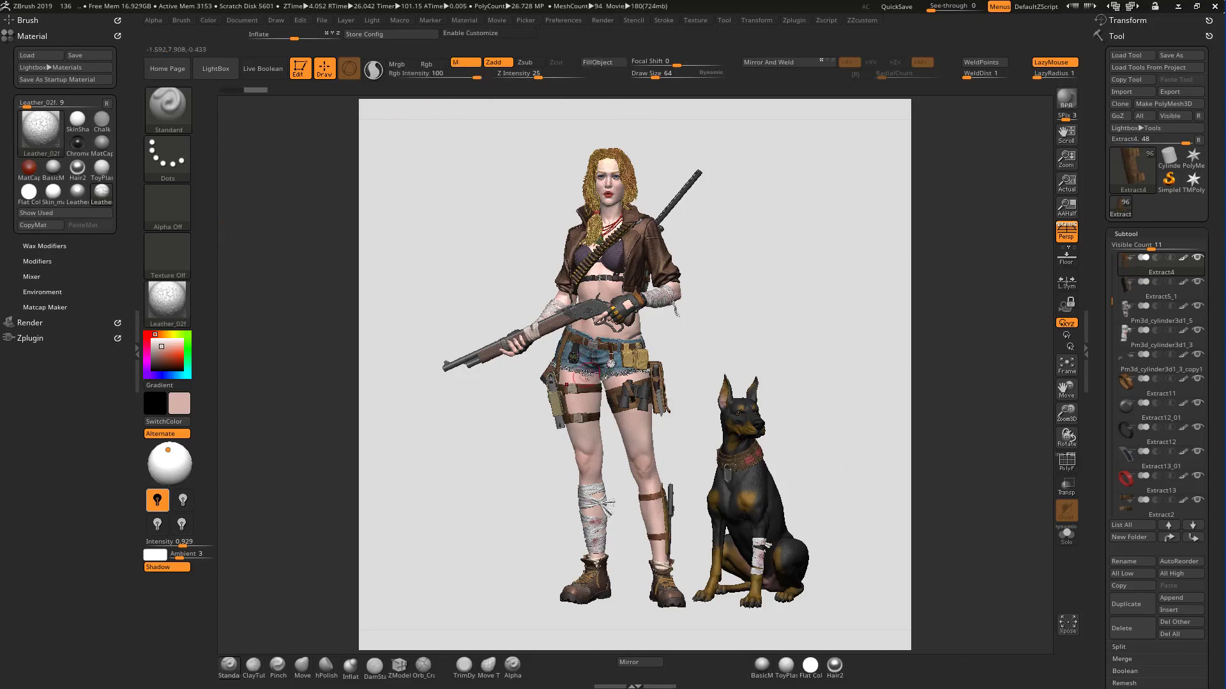
# Step: View the figure at actual size and compare the Hair2 and BasicMaterial materials on the shorts' frayed fringe
pyautogui.click(834, 667)
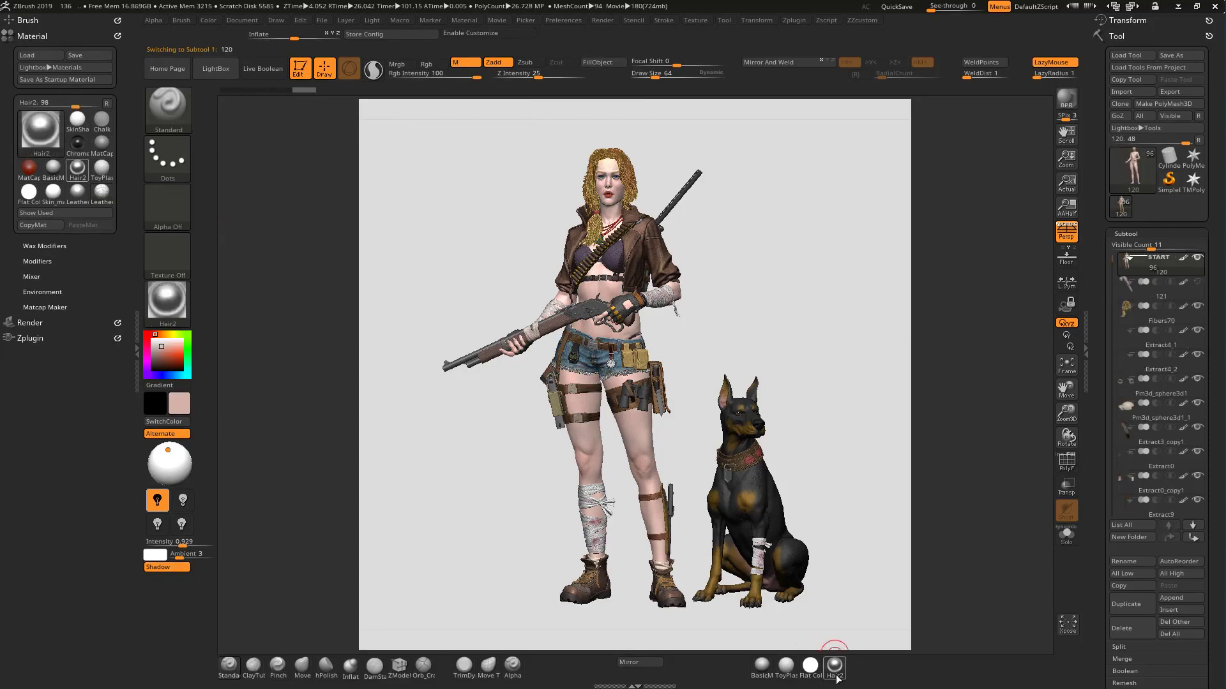
pyautogui.click(1063, 189)
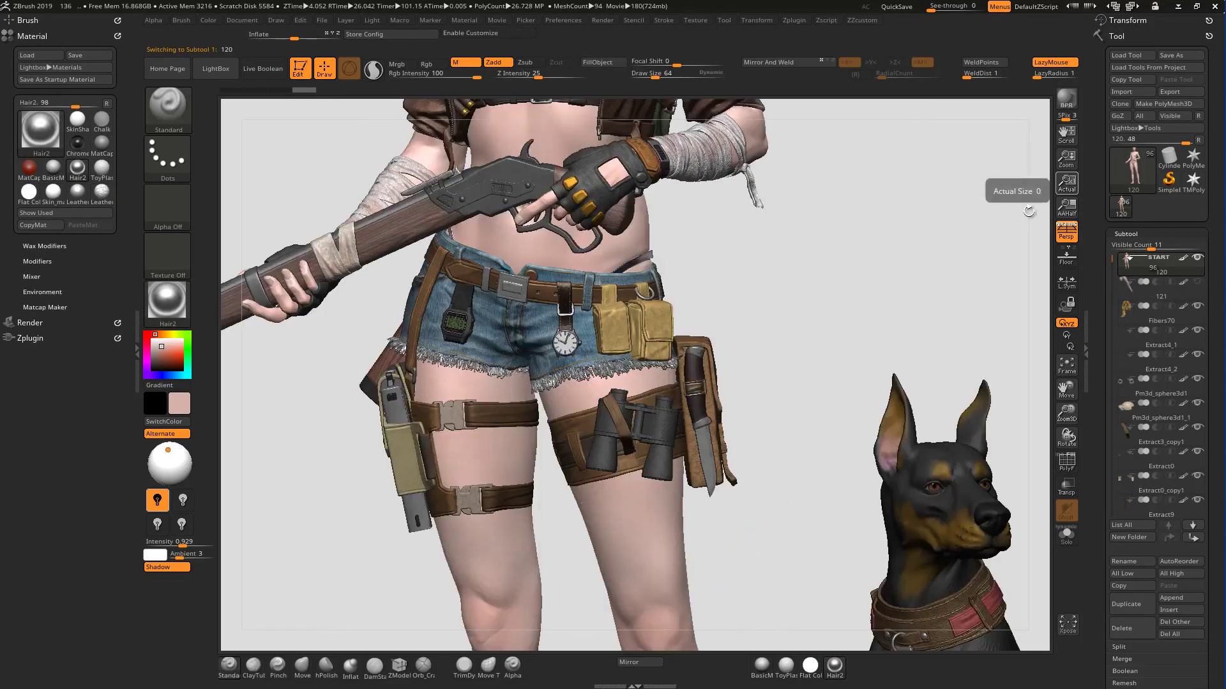
pyautogui.click(760, 667)
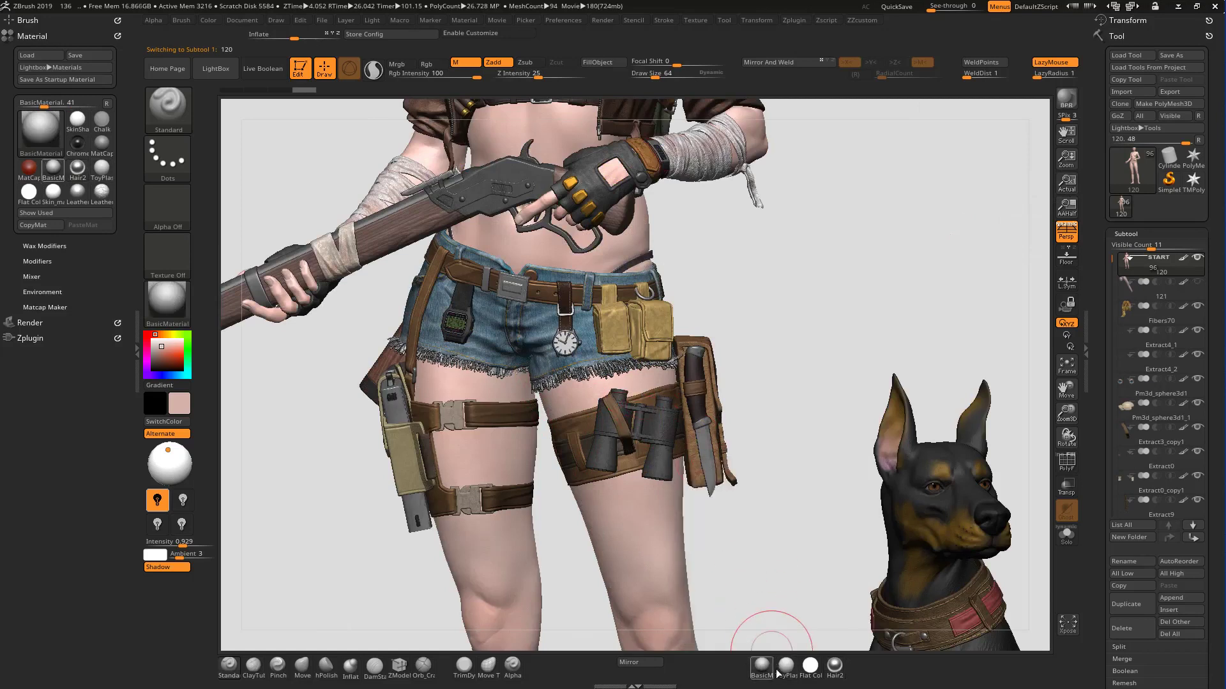
pyautogui.click(834, 666)
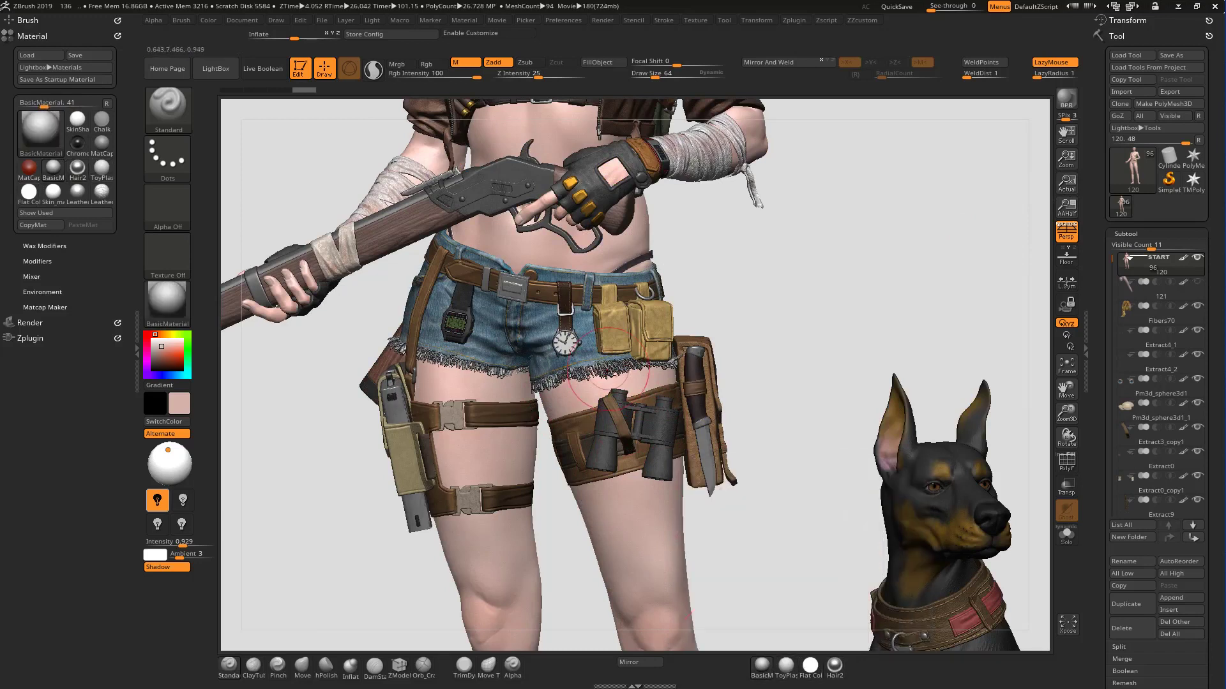
pyautogui.keyDown('alt'); pyautogui.click(487, 133); pyautogui.keyUp('alt')
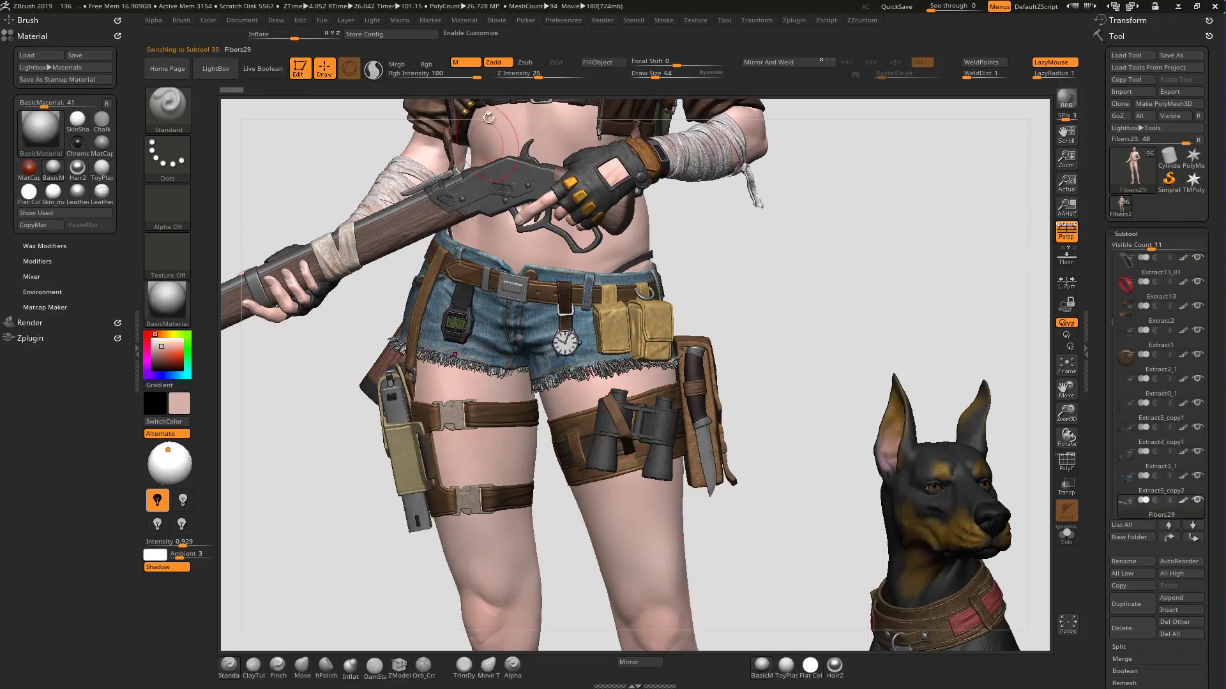
pyautogui.click(841, 678)
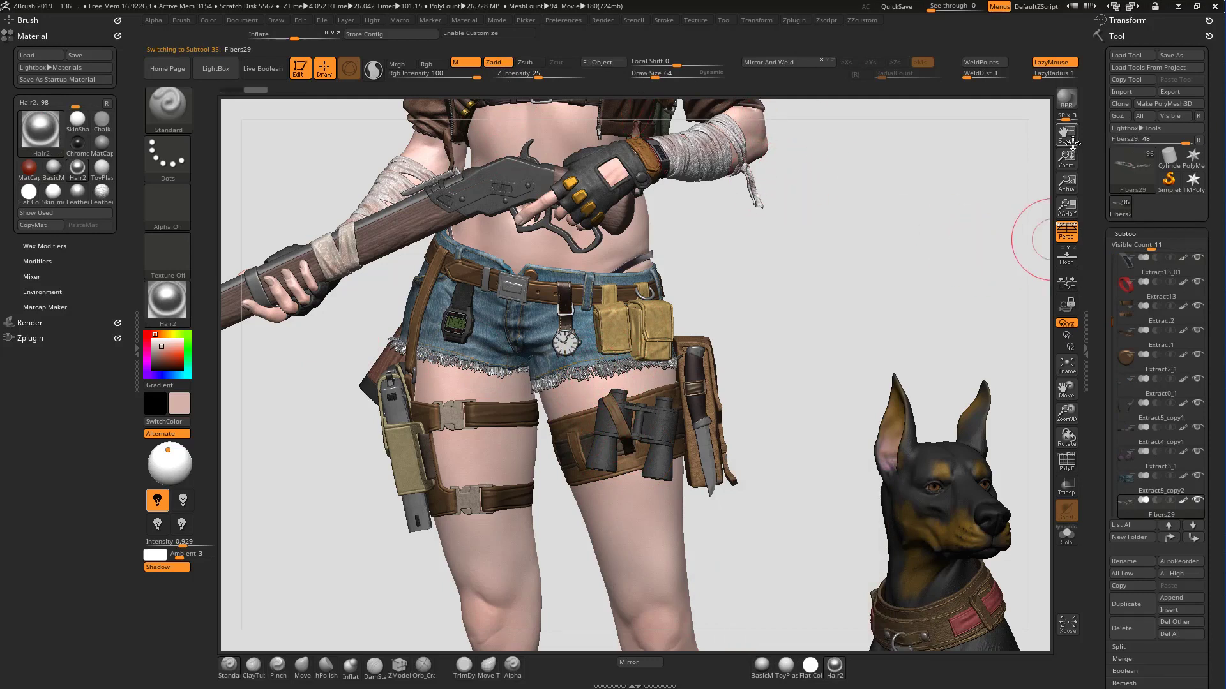
# Step: Select the jacket and switch between the Hair2 and BasicMaterial materials to examine which visible parts respond
pyautogui.moveTo(1071, 142); pyautogui.dragTo(1063, 316)
pyautogui.keyDown('alt'); pyautogui.click(755, 388); pyautogui.keyUp('alt')
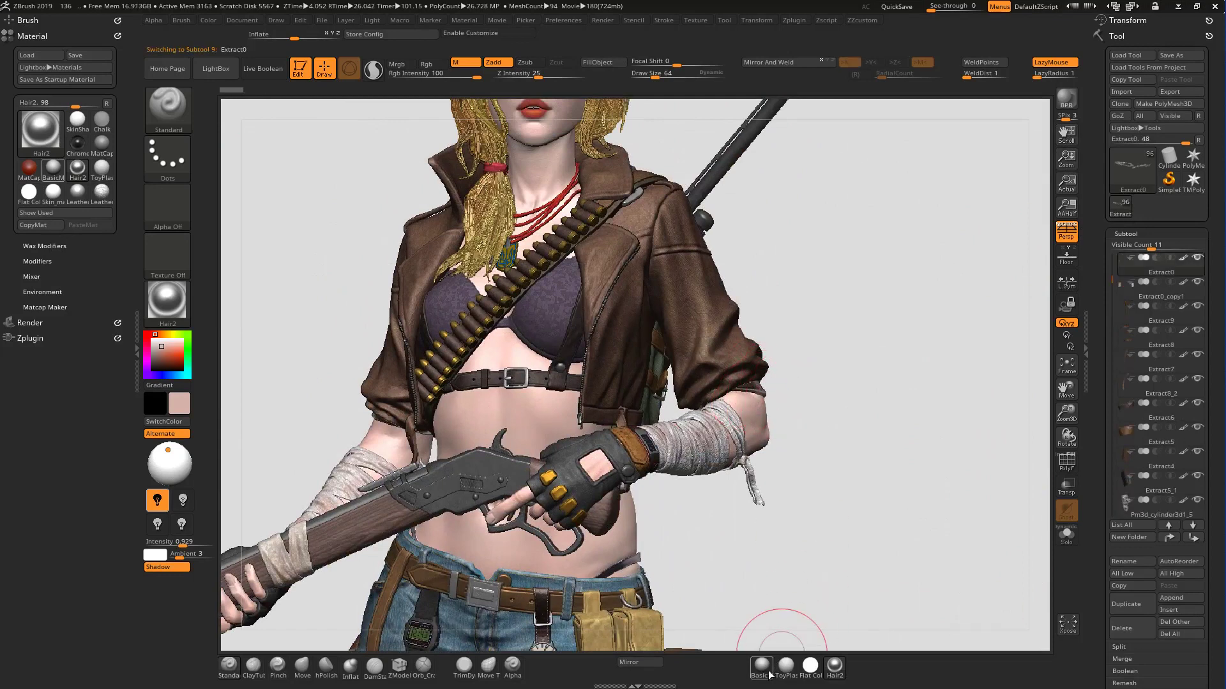
pyautogui.click(832, 667)
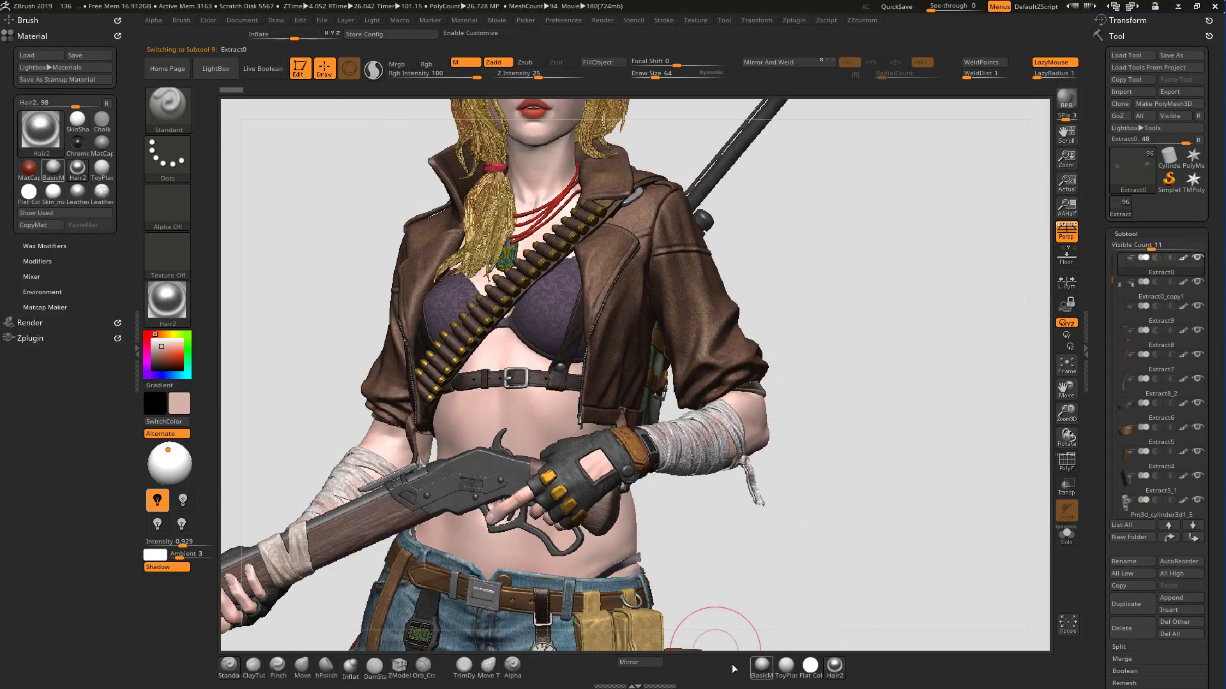
pyautogui.click(755, 675)
pyautogui.keyDown('alt'); pyautogui.click(632, 559); pyautogui.keyUp('alt')
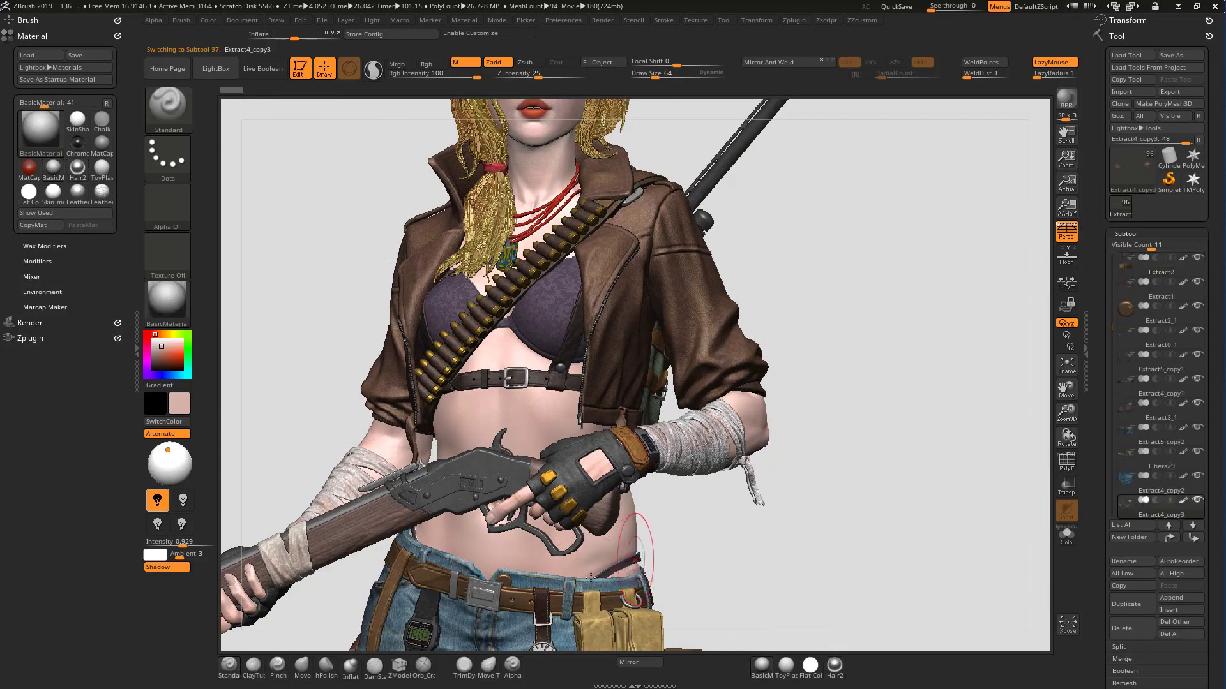
# Step: Isolate the hanging wristwatch in Solo mode, show only its leather strap, and bring the full model back
pyautogui.keyDown('alt'); pyautogui.click(541, 604); pyautogui.keyUp('alt')
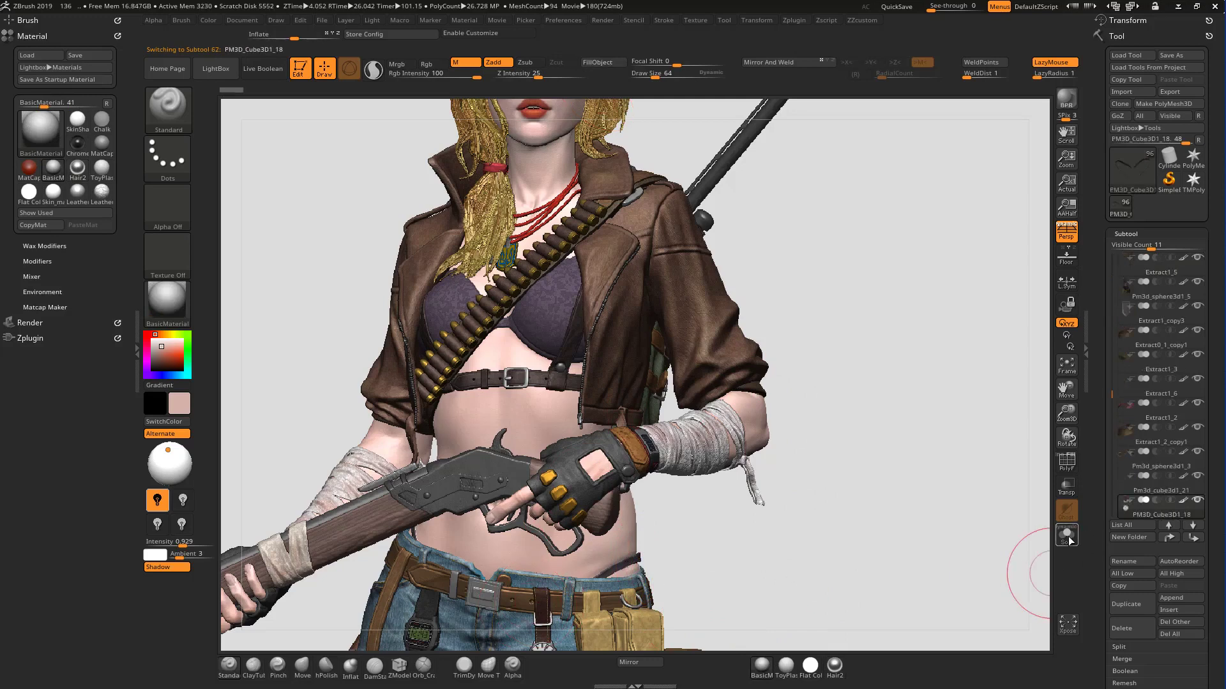
pyautogui.click(1066, 537)
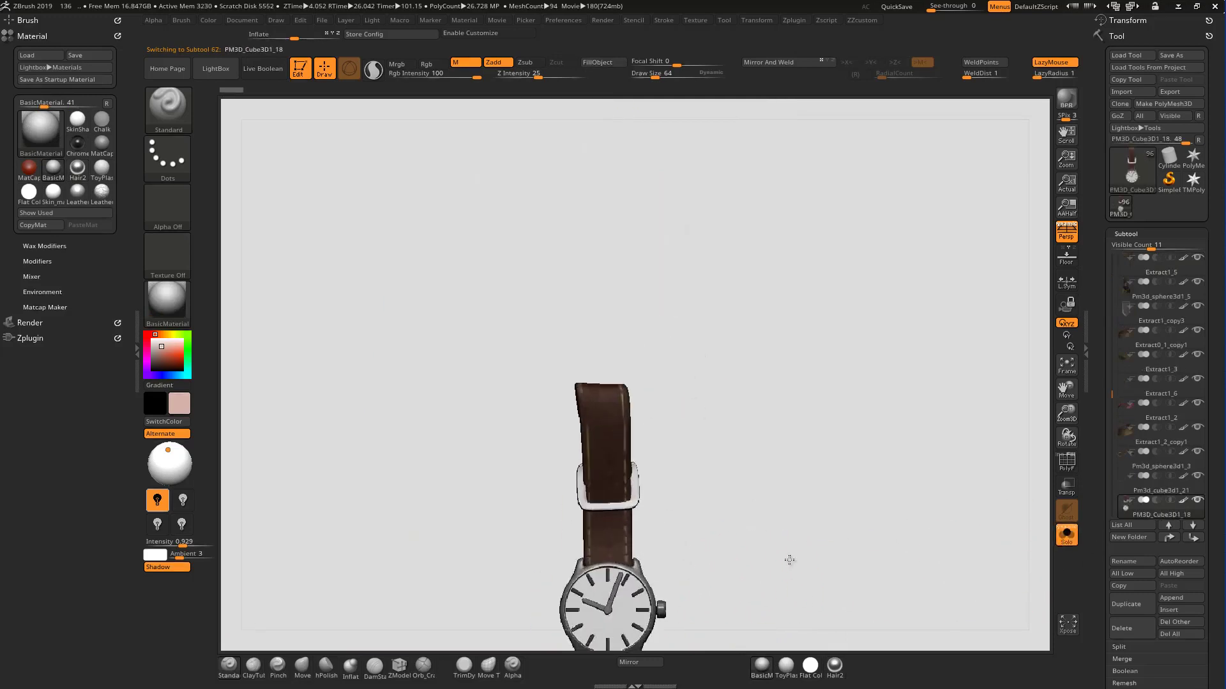
pyautogui.moveTo(702, 427)
pyautogui.mouseDown()
pyautogui.moveTo(804, 432)
pyautogui.moveTo(725, 430)
pyautogui.moveTo(760, 438)
pyautogui.mouseUp()
pyautogui.hotkey('ctrl', 'shift')
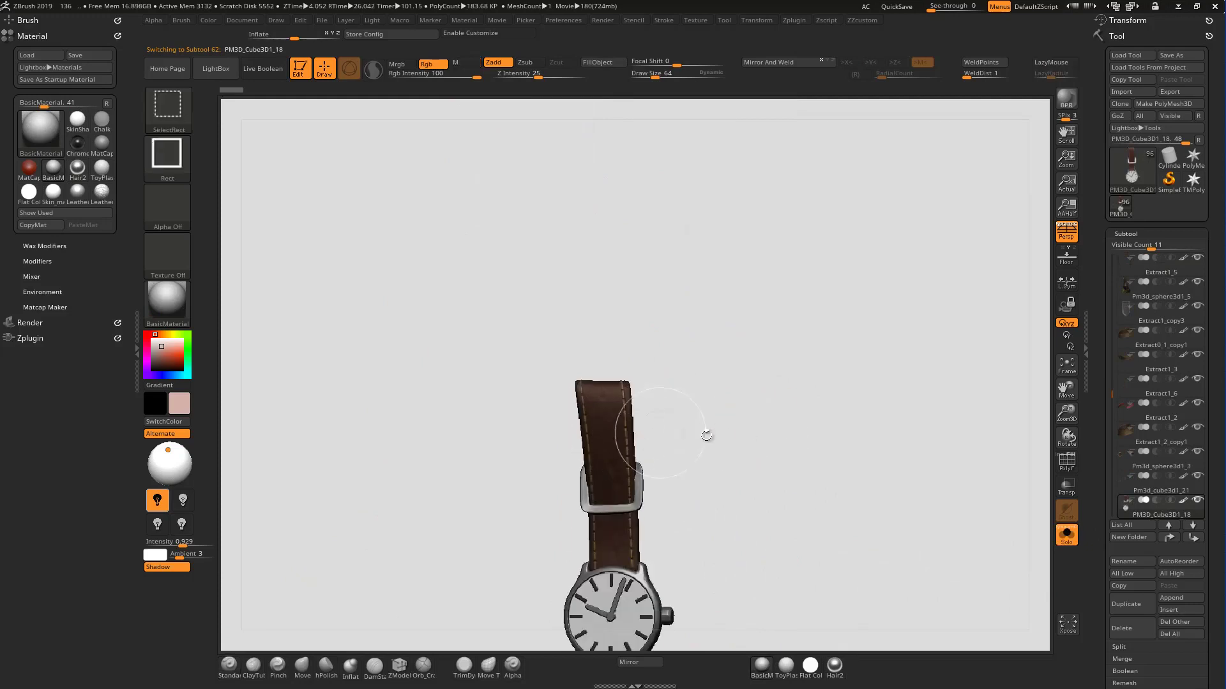
pyautogui.keyDown('ctrl'); pyautogui.keyDown('shift'); pyautogui.click(605, 438); pyautogui.keyUp('shift'); pyautogui.keyUp('ctrl')
pyautogui.moveTo(674, 441); pyautogui.dragTo(764, 437)
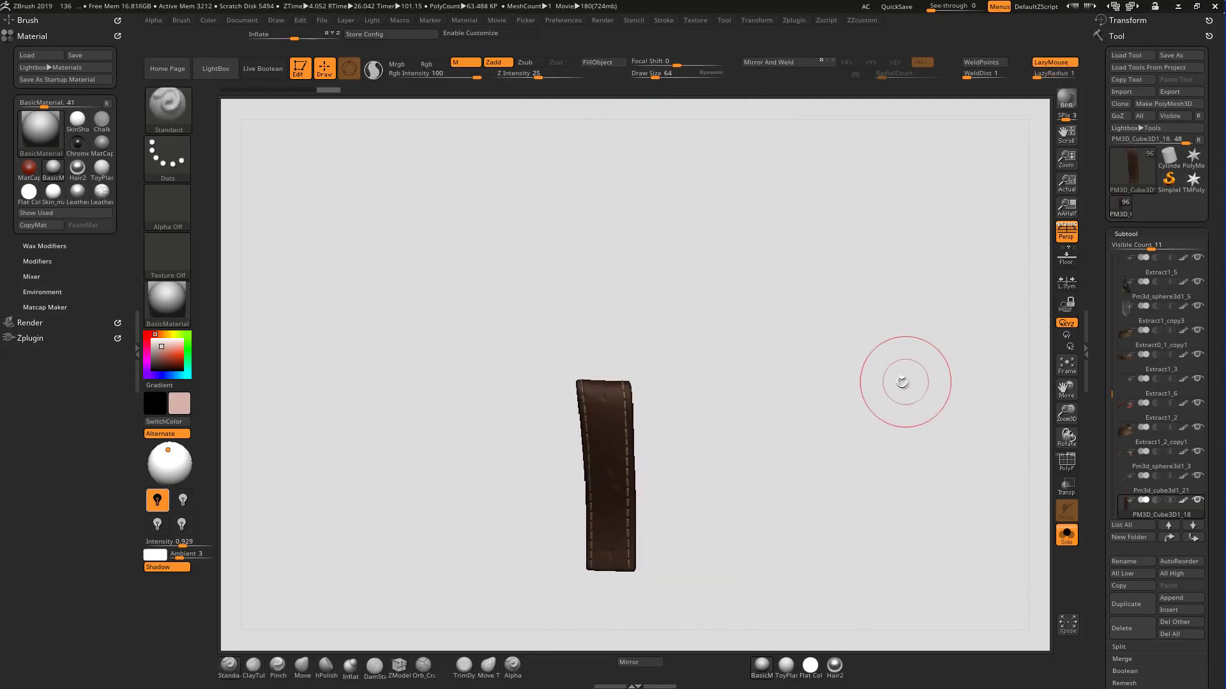
pyautogui.keyDown('ctrl'); pyautogui.keyDown('shift'); pyautogui.click(903, 505); pyautogui.keyUp('shift'); pyautogui.keyUp('ctrl')
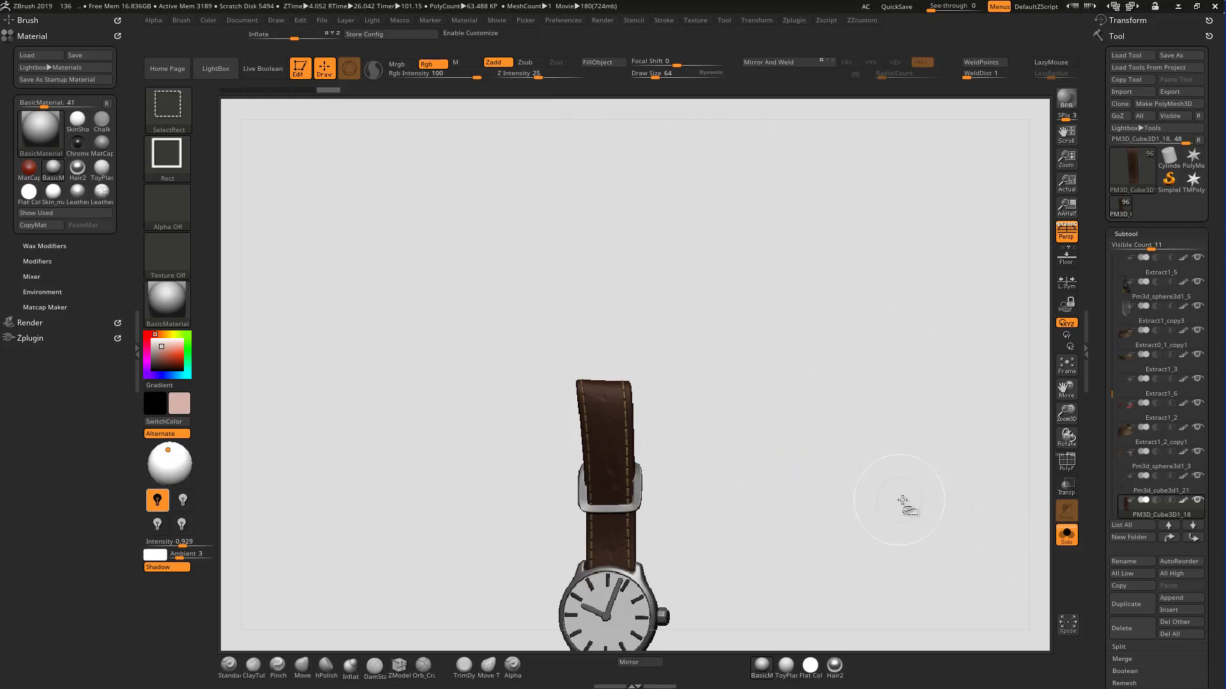
pyautogui.click(1063, 537)
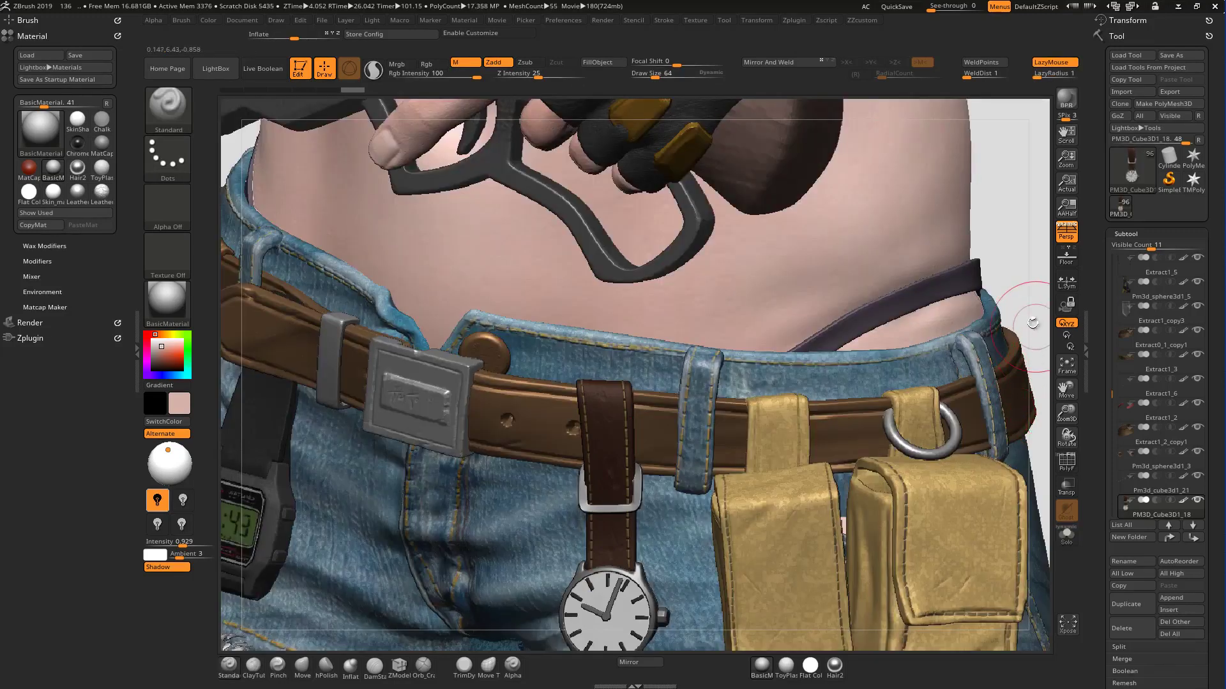
# Step: Pick the Leather_01 material from the jacket and fill the jacket with it using the material channel
pyautogui.moveTo(912, 268); pyautogui.dragTo(921, 274)
pyautogui.moveTo(258, 110); pyautogui.dragTo(264, 124)
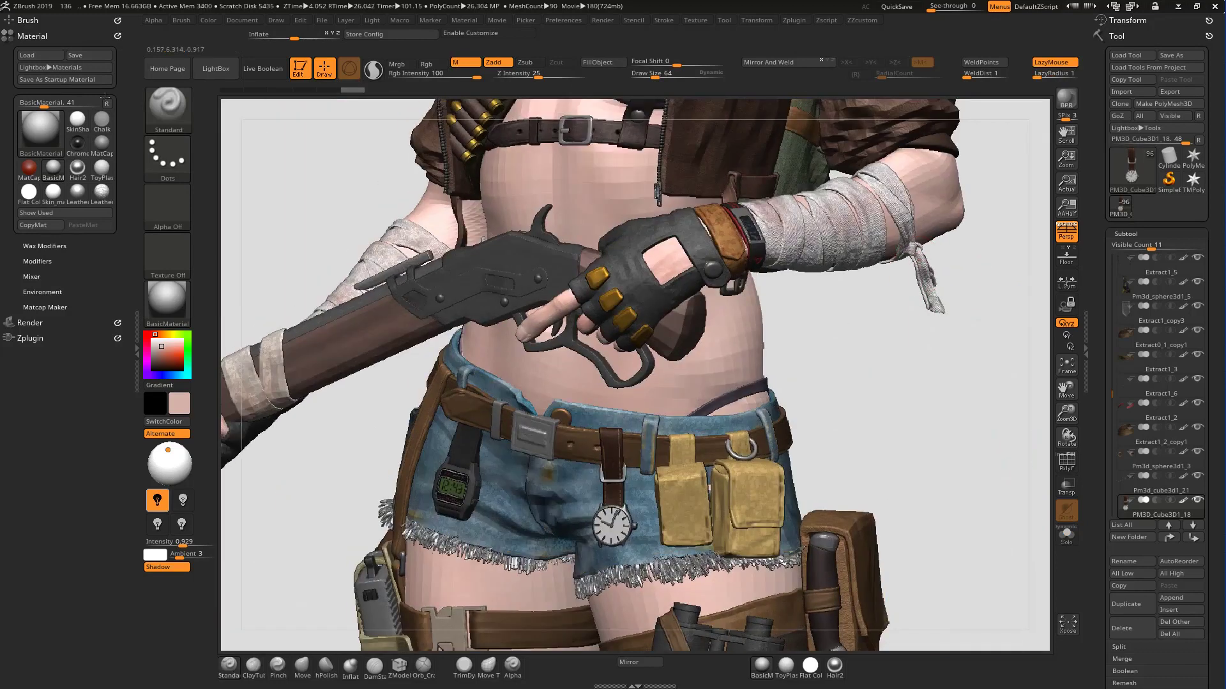
pyautogui.moveTo(115, 94); pyautogui.dragTo(50, 268)
pyautogui.moveTo(167, 301); pyautogui.dragTo(767, 211)
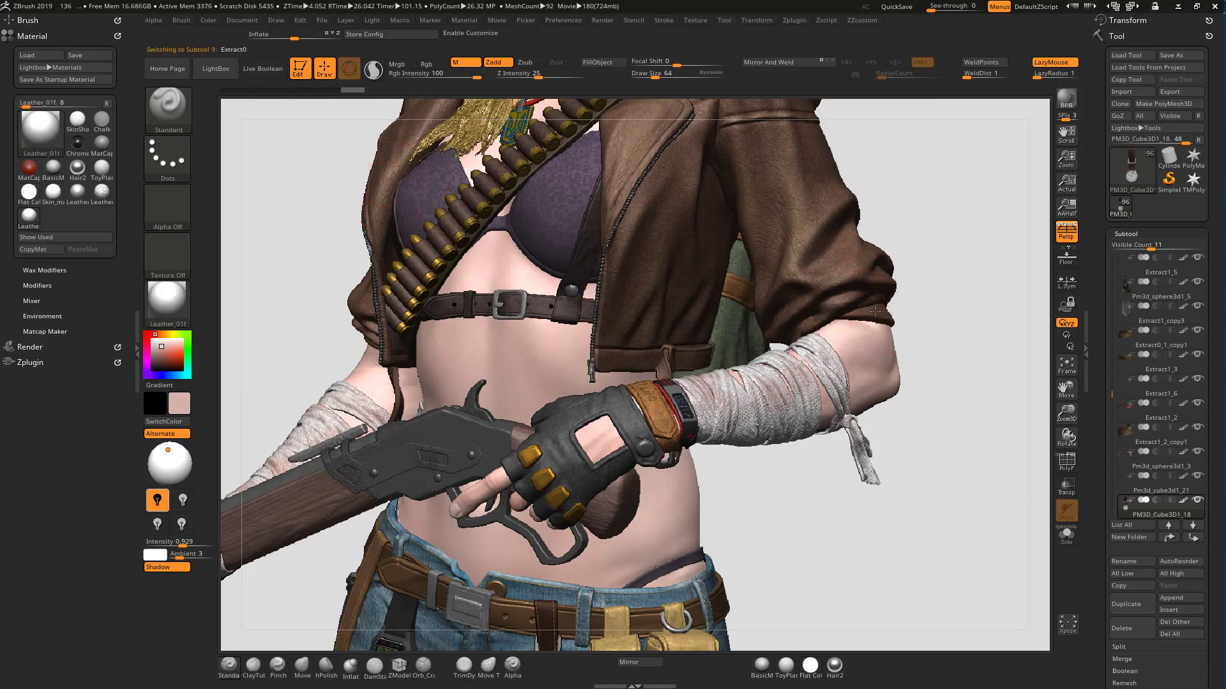
pyautogui.click(599, 63)
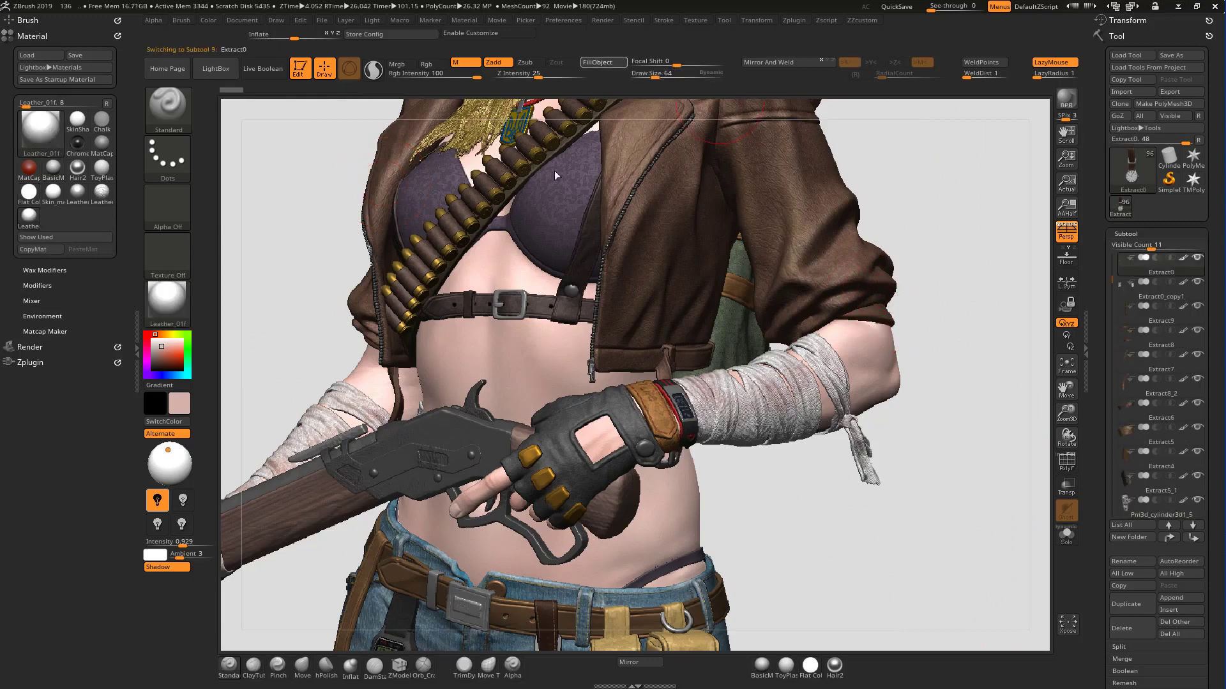
# Step: Select the small strap at the jacket's hem and examine the woman and dog in full from the front
pyautogui.keyDown('alt'); pyautogui.click(665, 367); pyautogui.keyUp('alt')
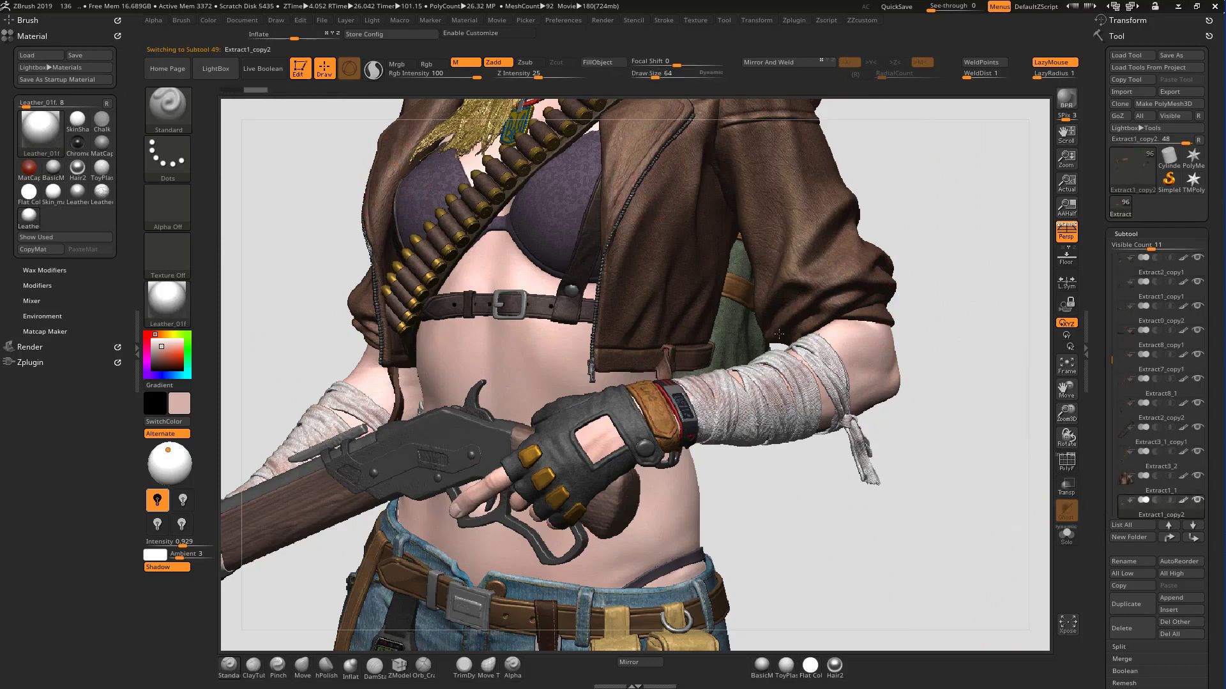
pyautogui.press('f')
pyautogui.moveTo(1070, 157); pyautogui.dragTo(998, 115)
pyautogui.press('f')
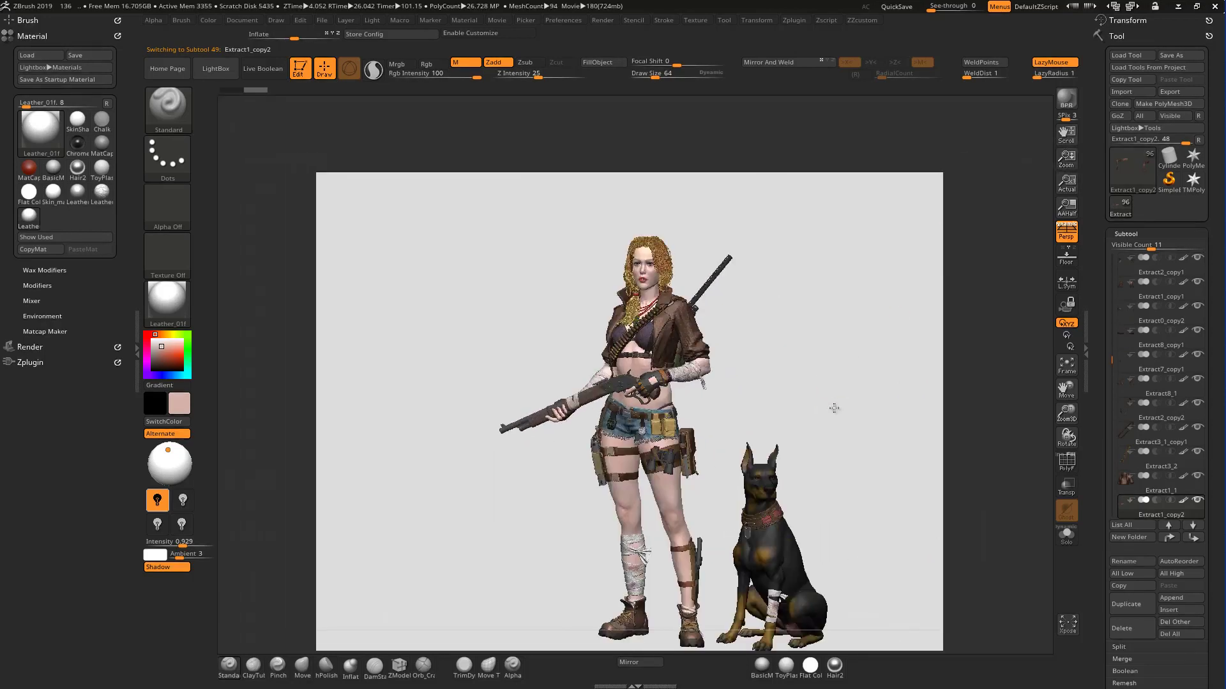
pyautogui.moveTo(833, 408)
pyautogui.mouseDown()
pyautogui.moveTo(886, 394)
pyautogui.moveTo(857, 404)
pyautogui.mouseUp()
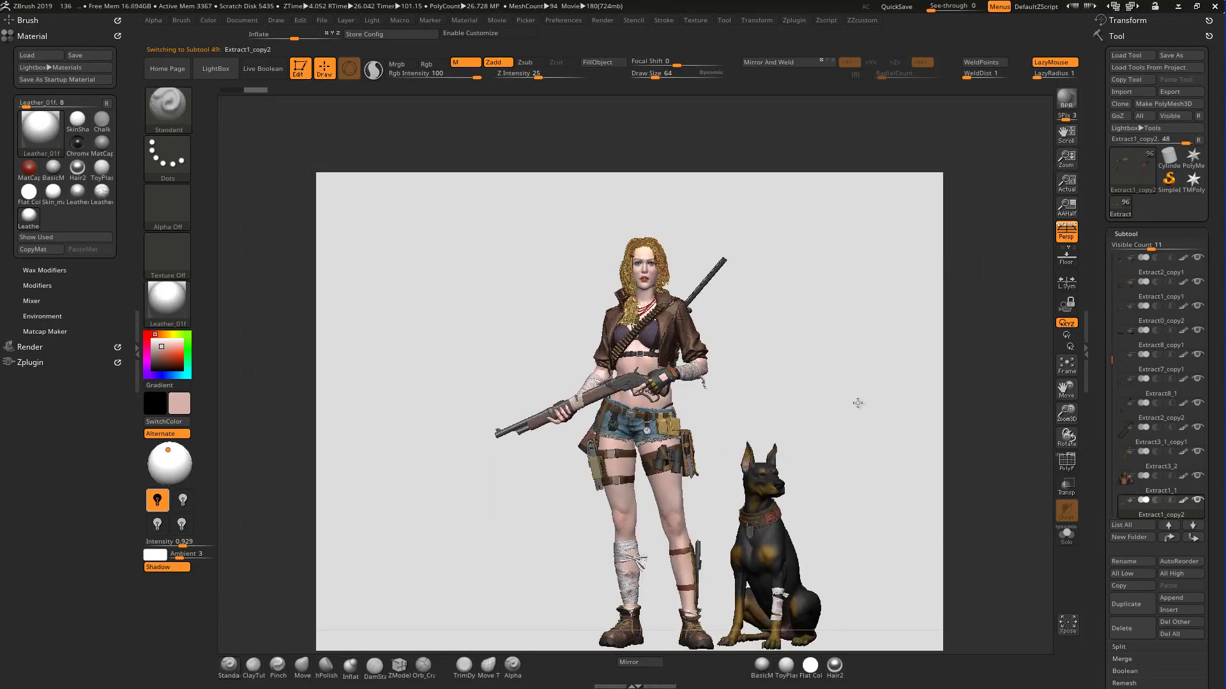
pyautogui.click(857, 403)
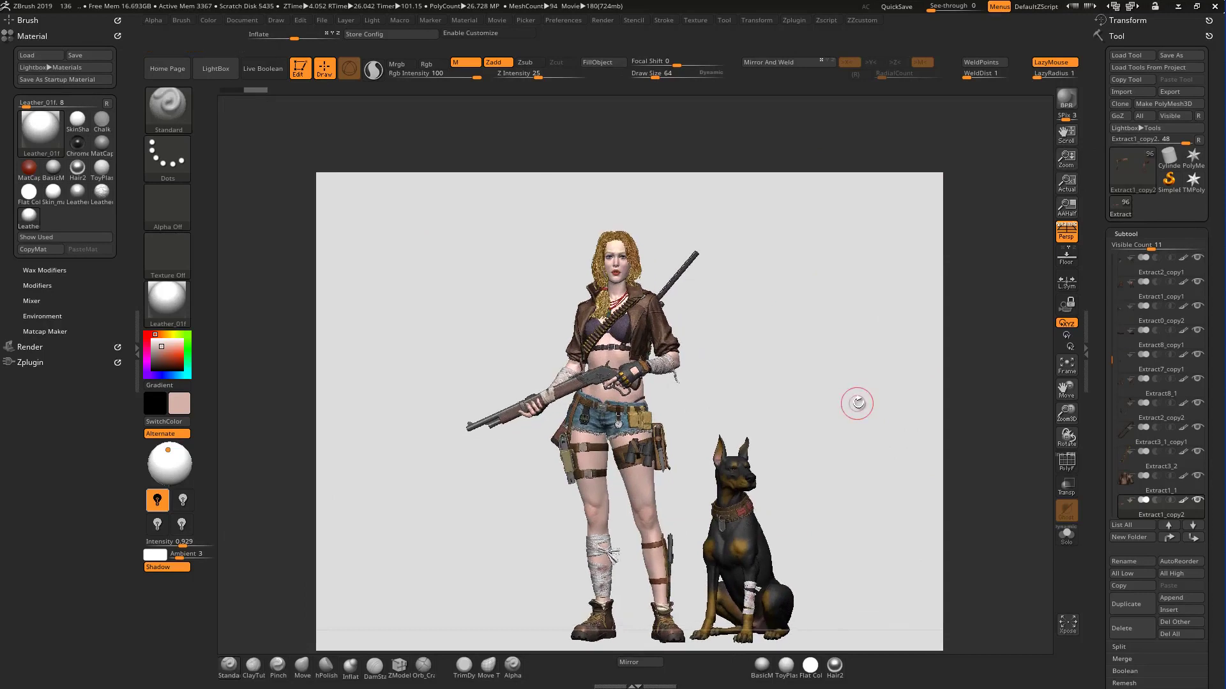